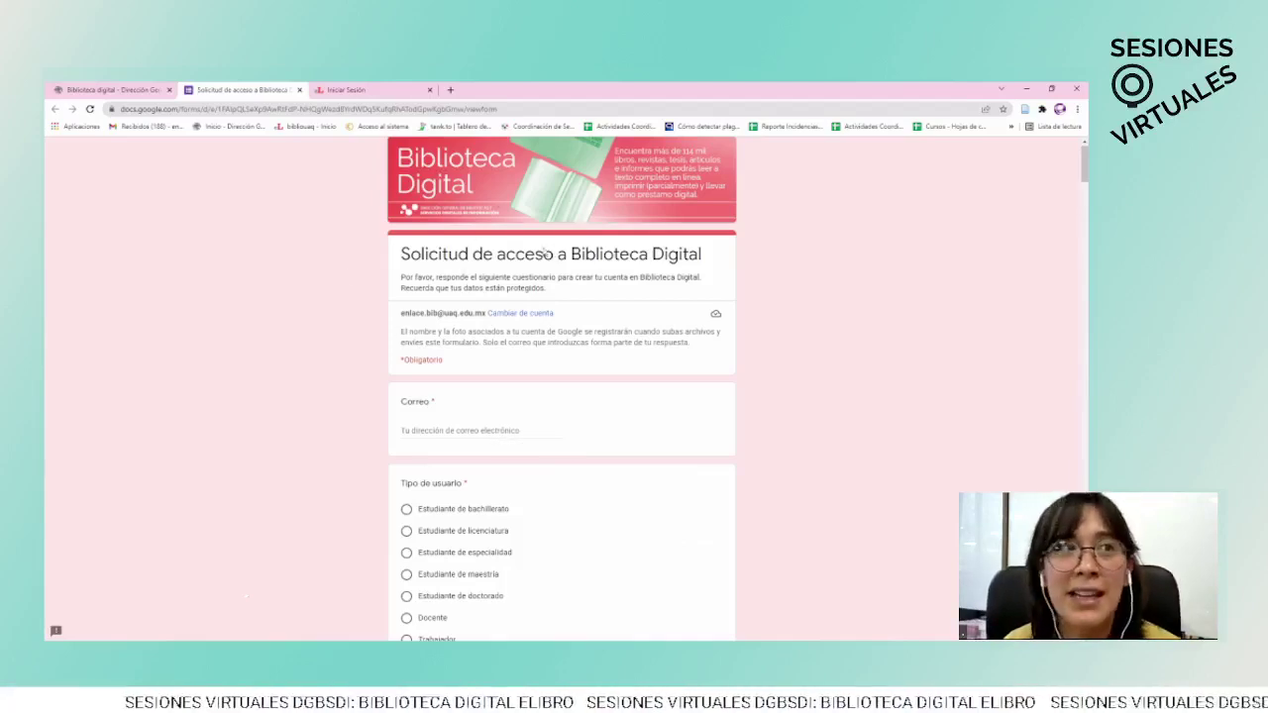
Step: Return to the Biblioteca Digital page and open the eLibro platform through its access link
click(111, 89)
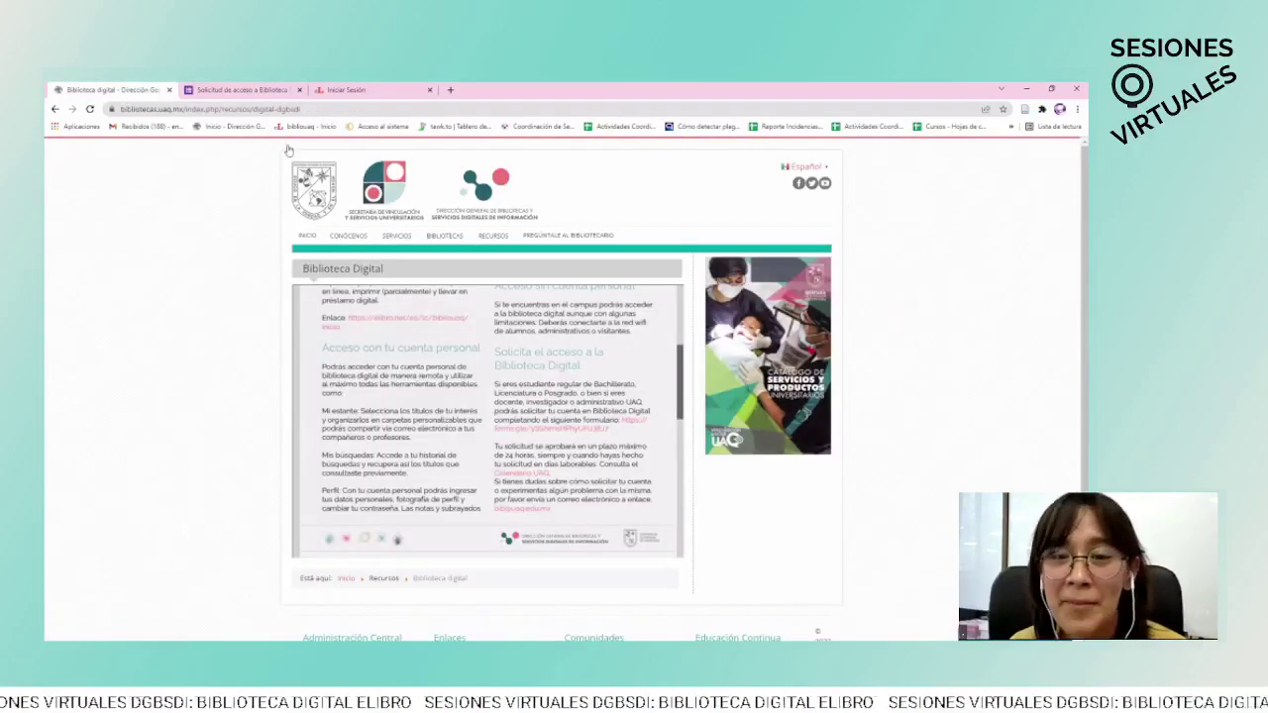
scroll(515, 416, up, 10)
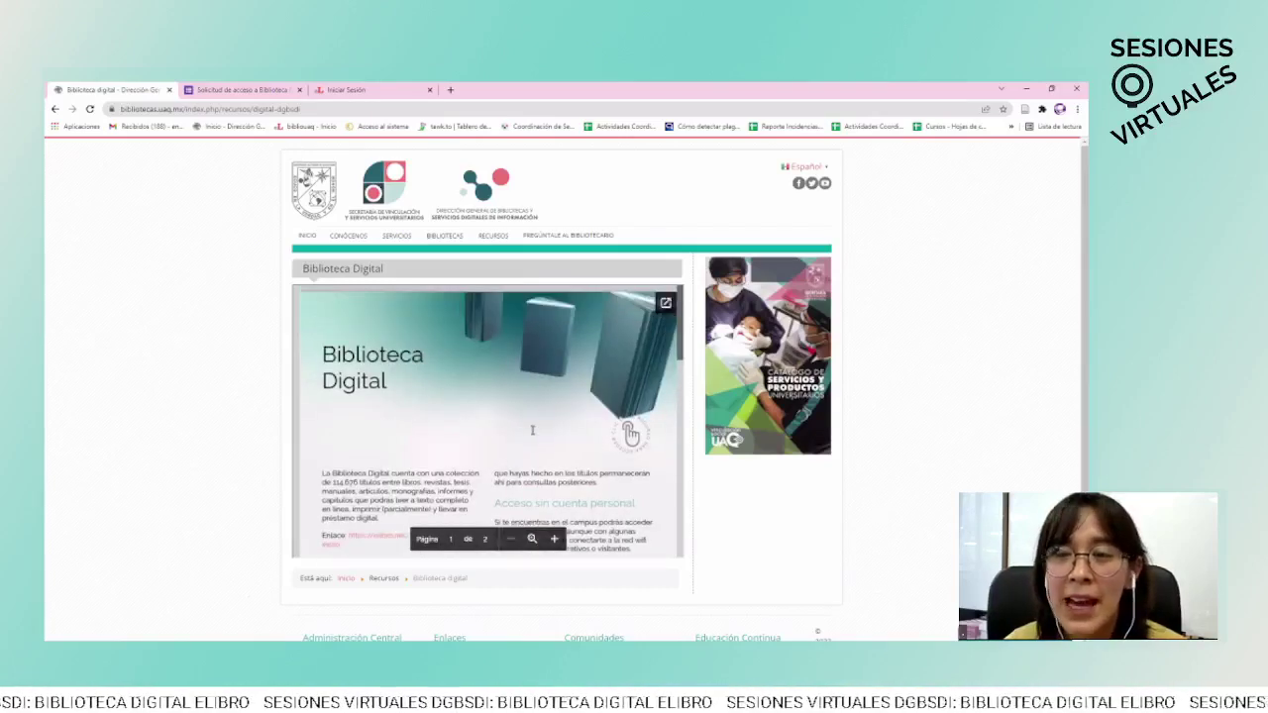
scroll(532, 430, down, 1)
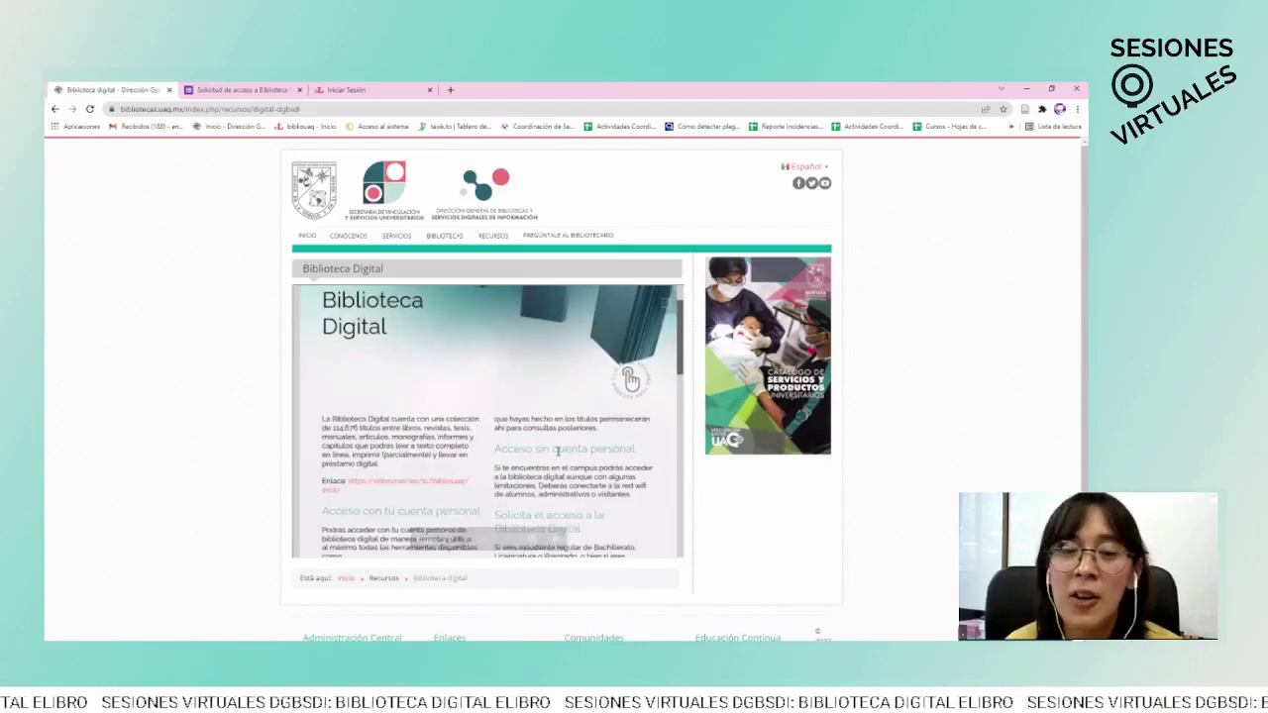
click(367, 483)
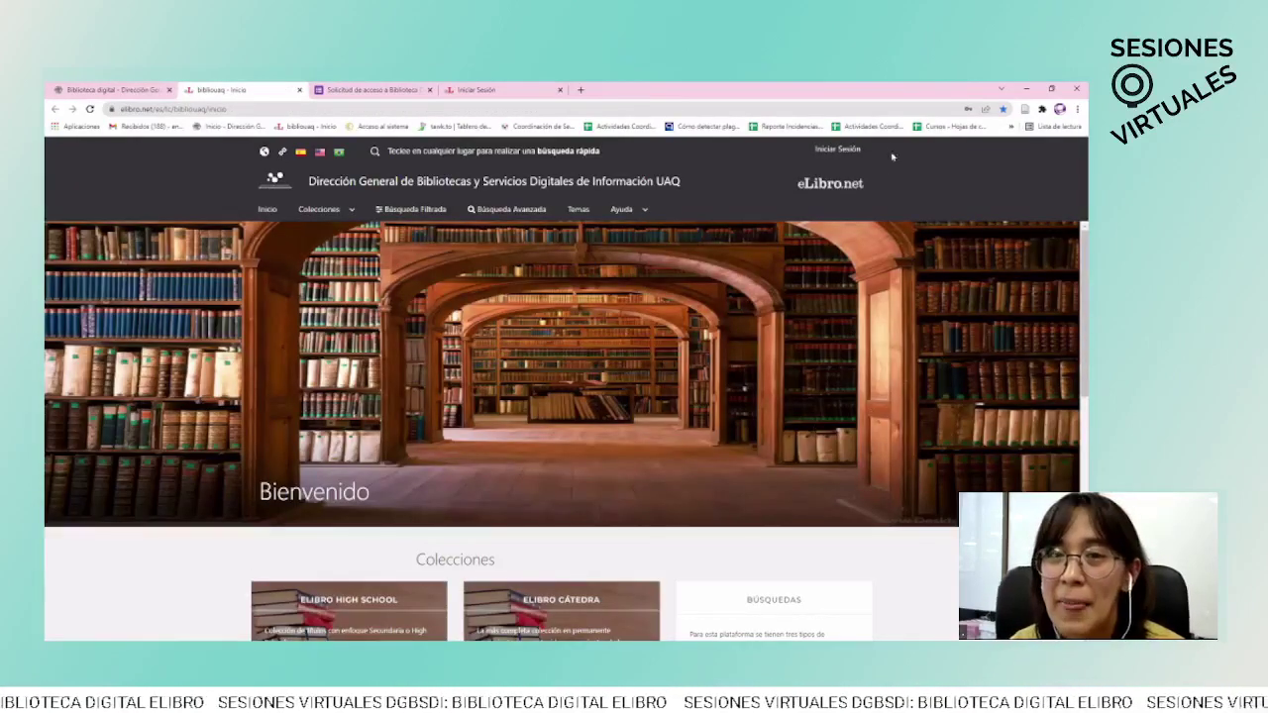
Step: Sign in to the eLibro account with the prefilled e-mail and password
click(837, 149)
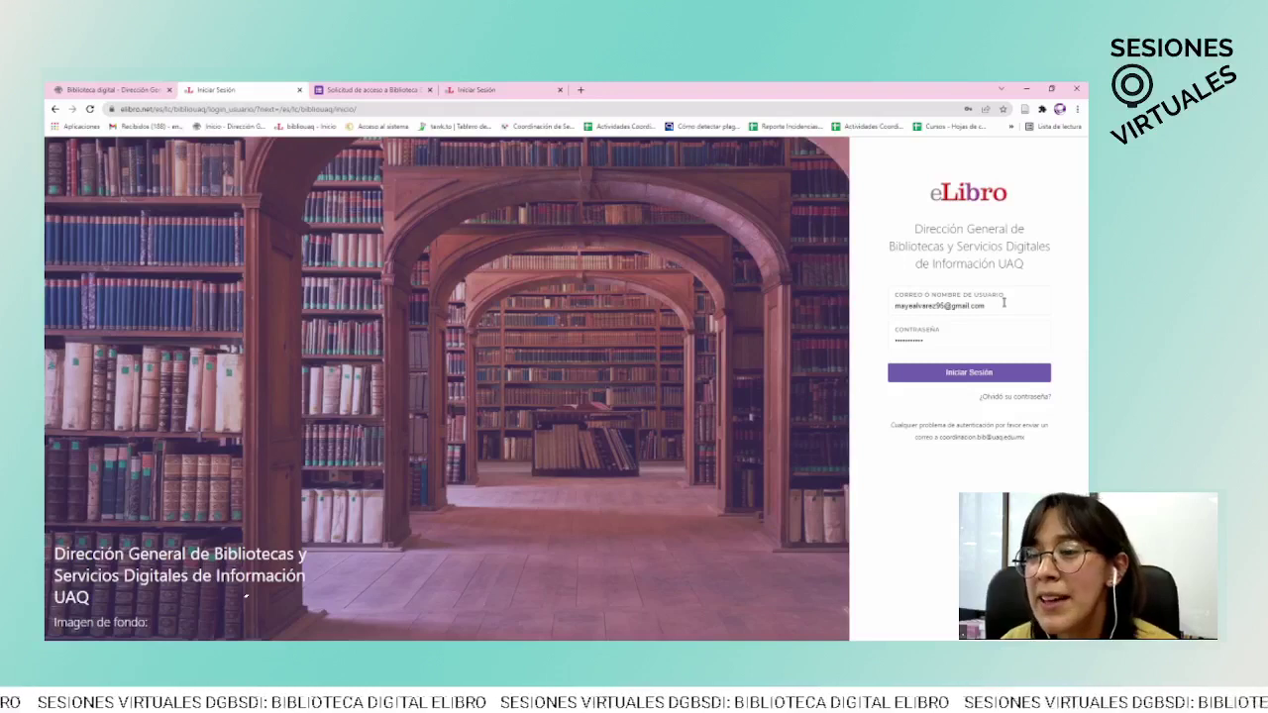
click(1004, 302)
click(1058, 317)
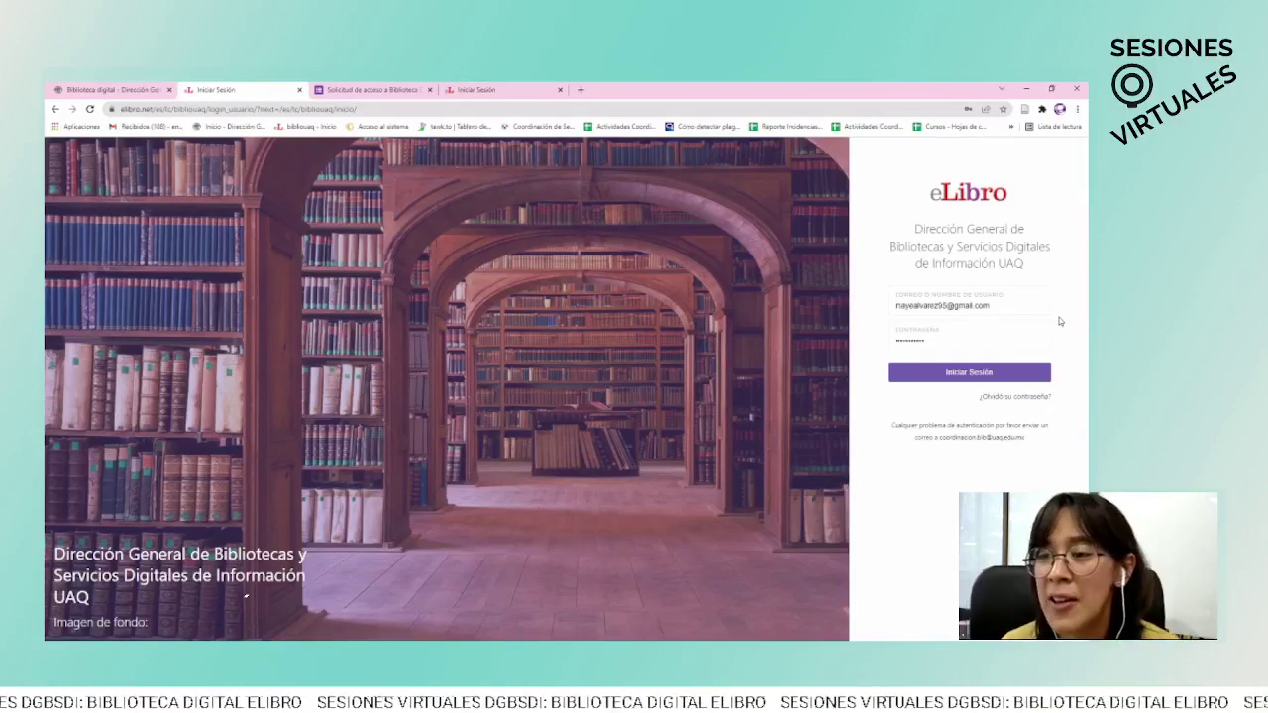
click(940, 374)
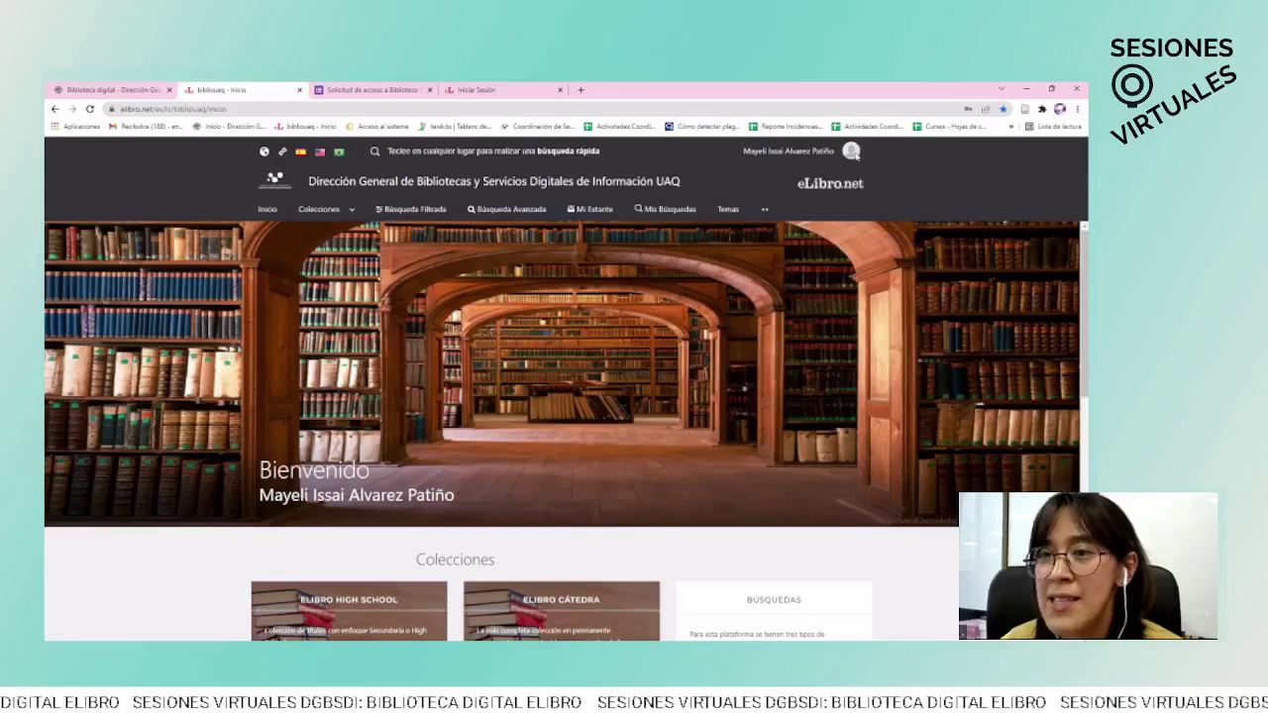
Step: Check the account options and open the user's profile page
click(851, 150)
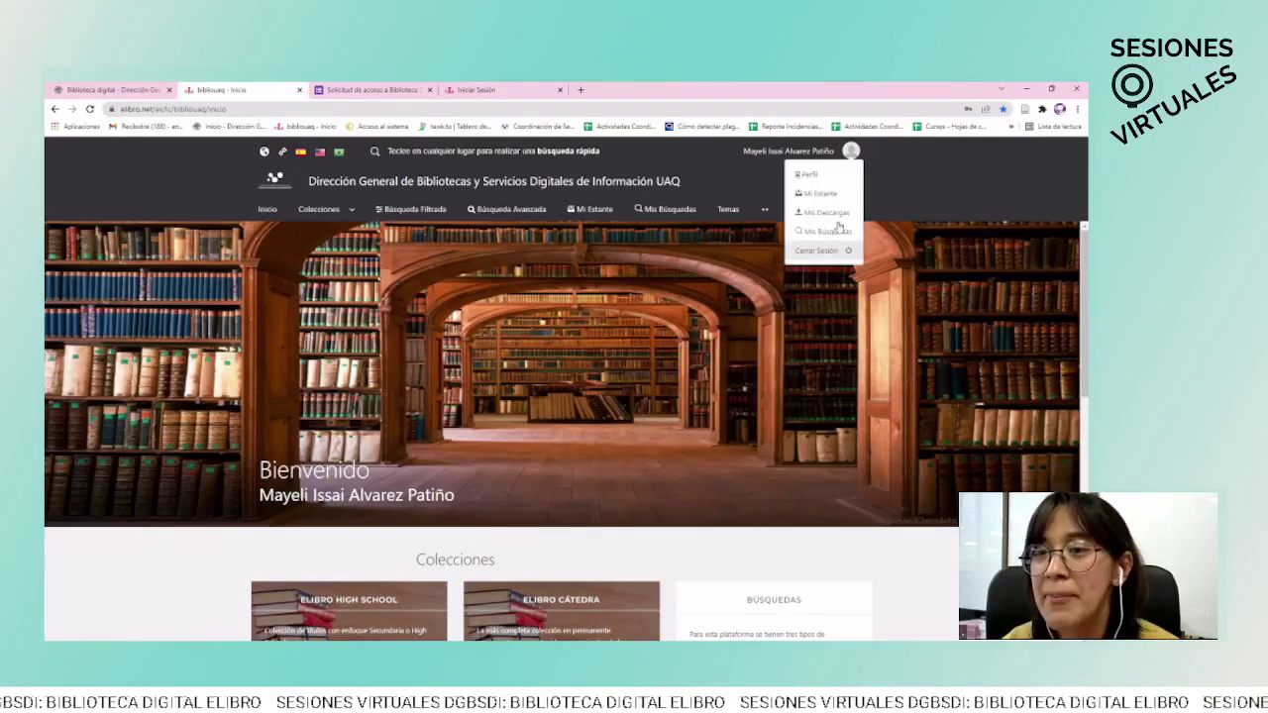
click(883, 195)
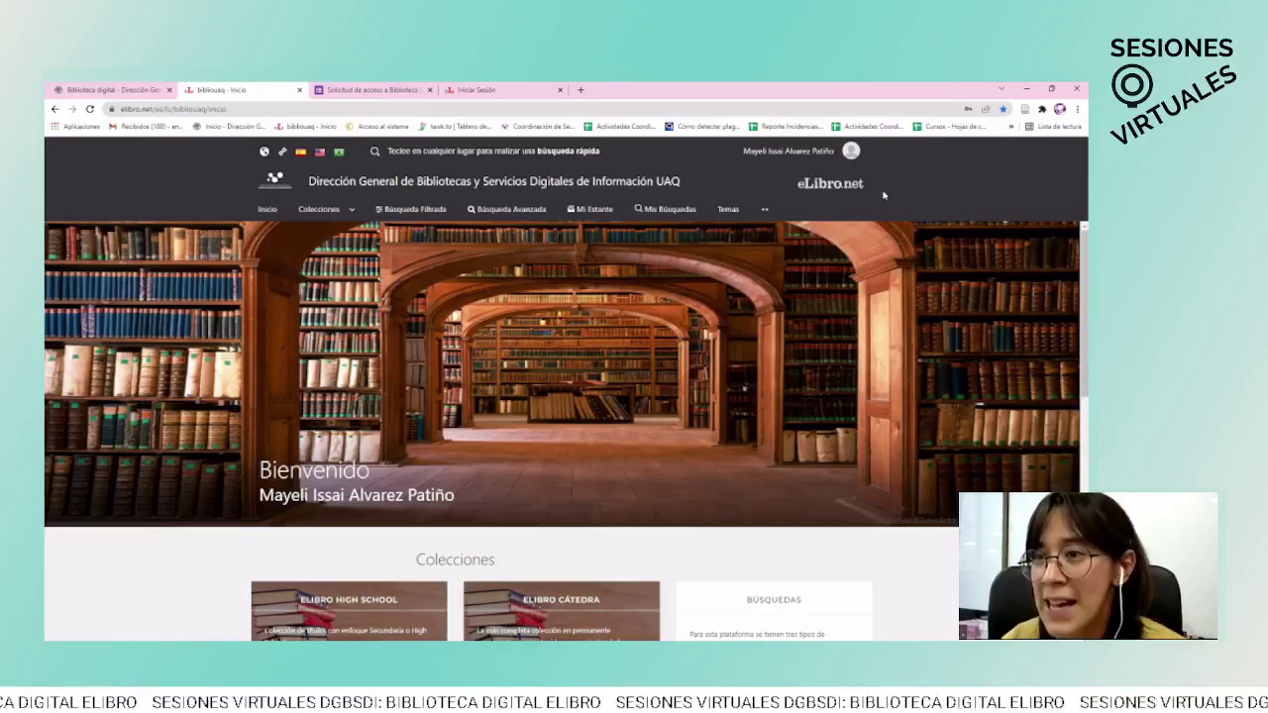
click(850, 154)
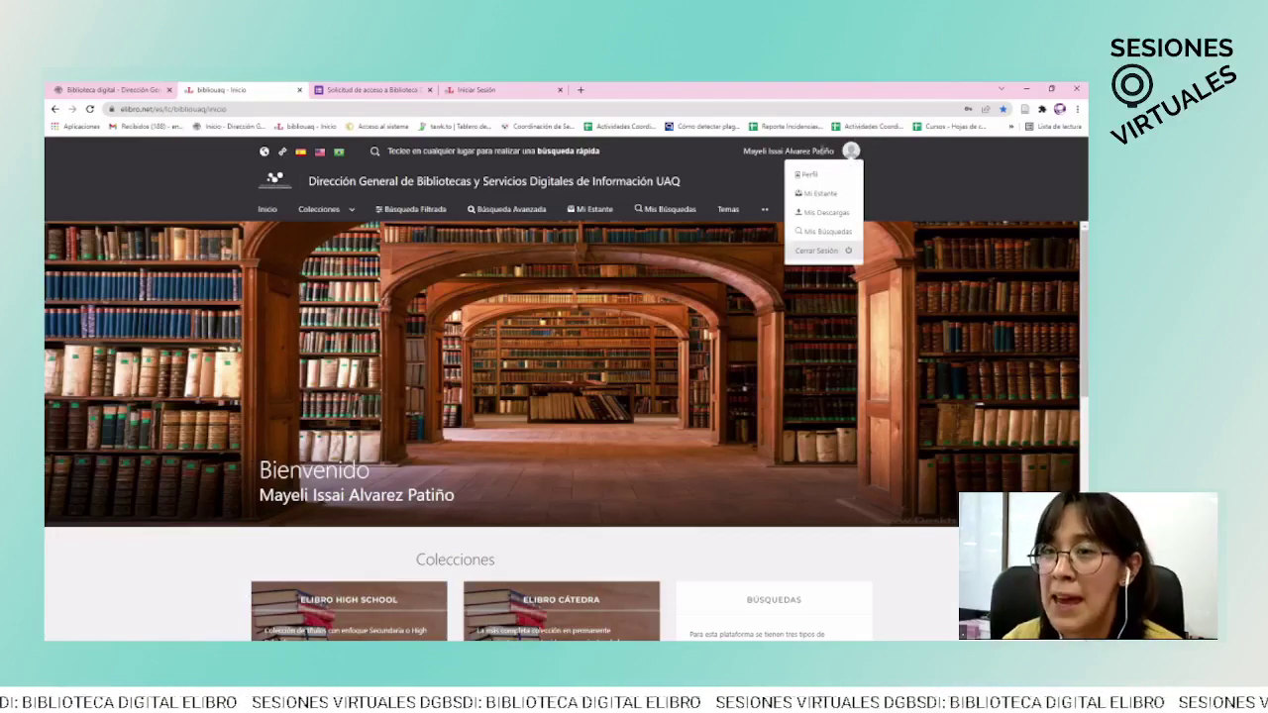
click(805, 176)
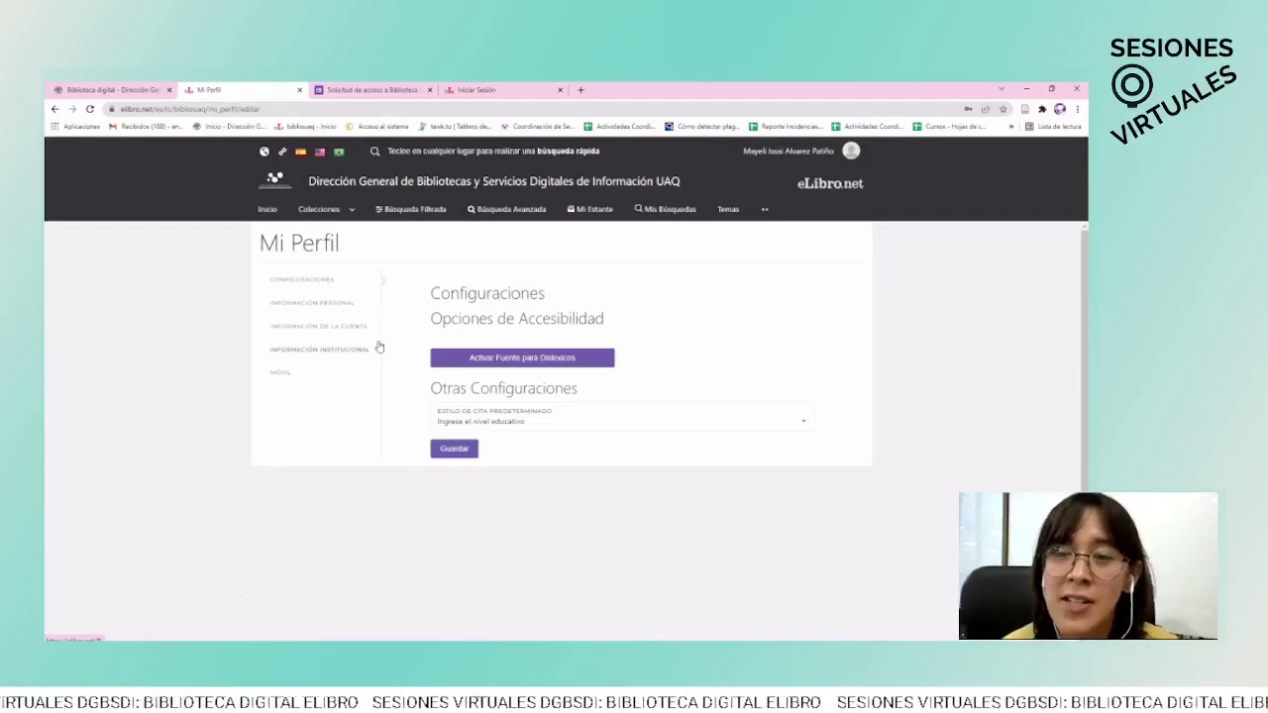
Step: View the personal information and institutional information sections of the profile
click(312, 303)
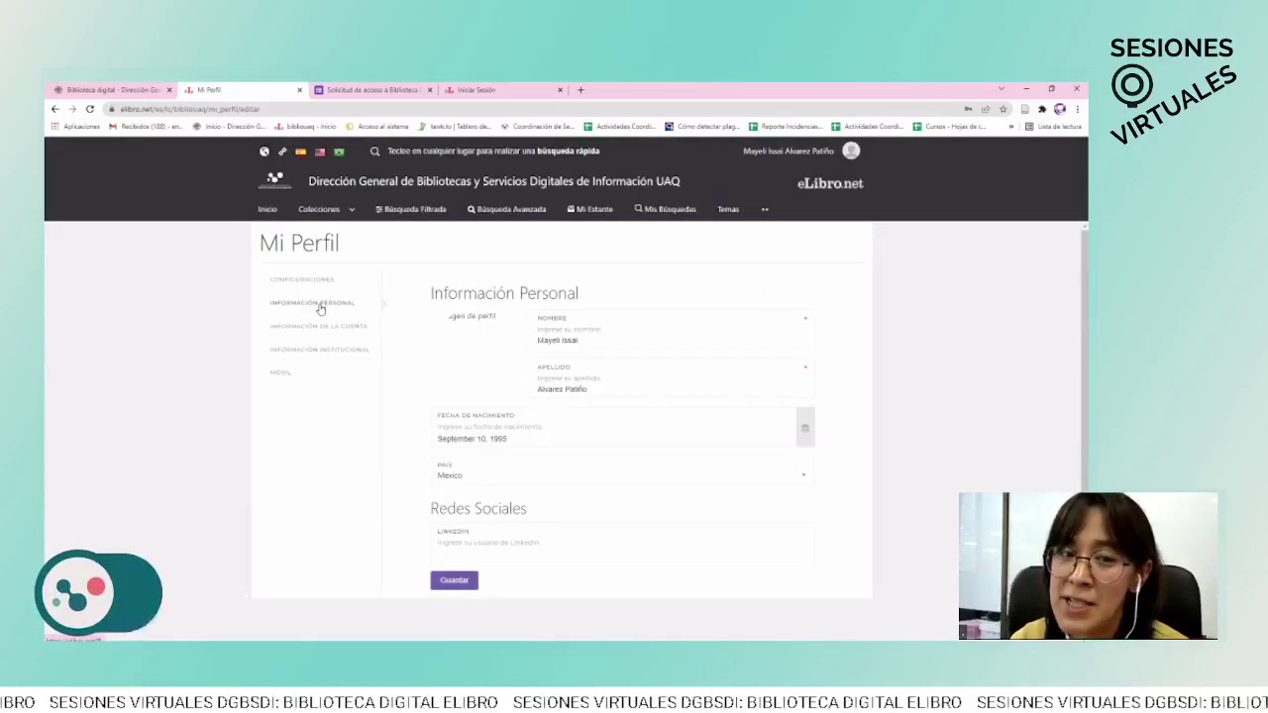
click(357, 351)
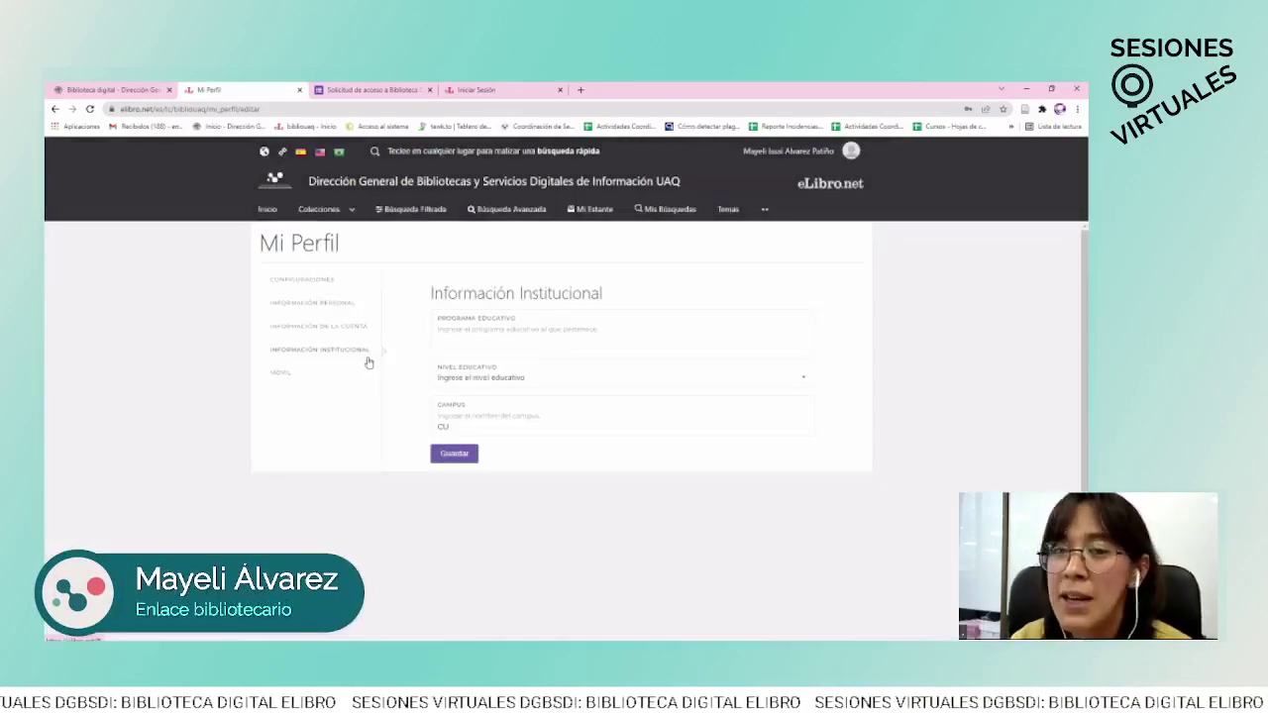
click(349, 311)
scroll(349, 311, down, 1)
click(345, 312)
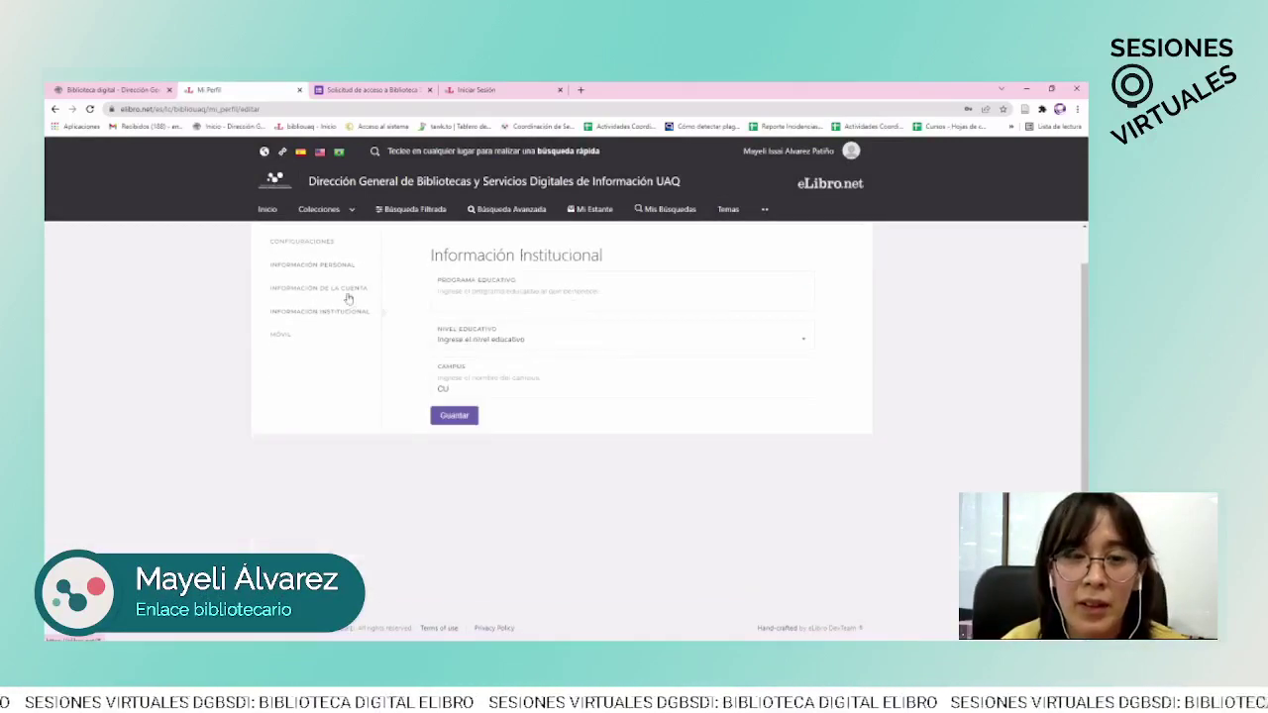
Step: View the profile's account information, bring up the change-password form and close it without changing anything
click(348, 297)
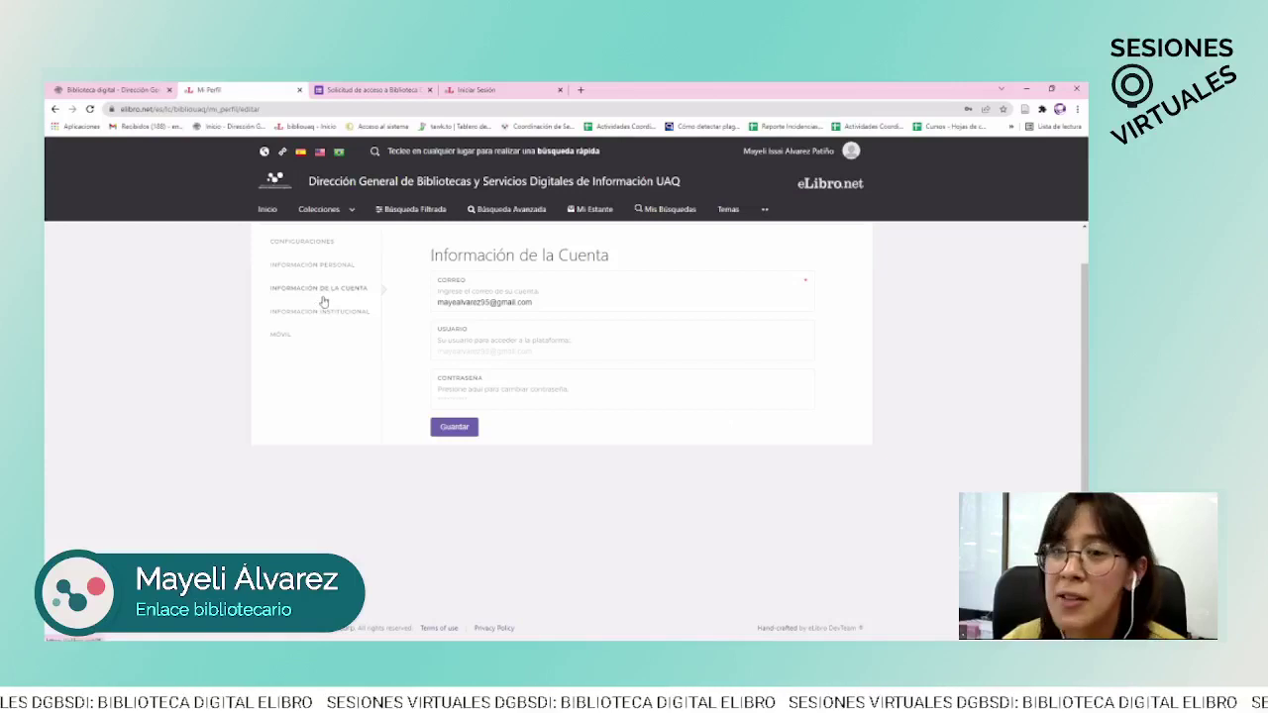
click(527, 396)
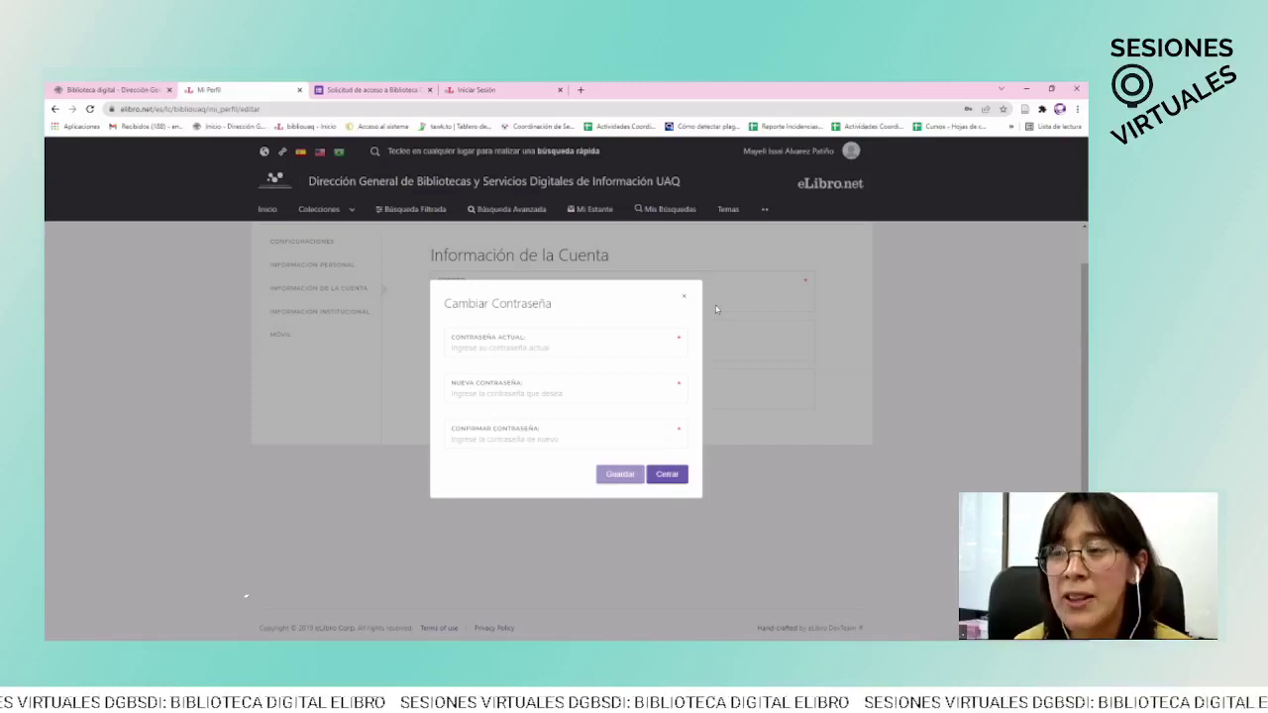
click(667, 474)
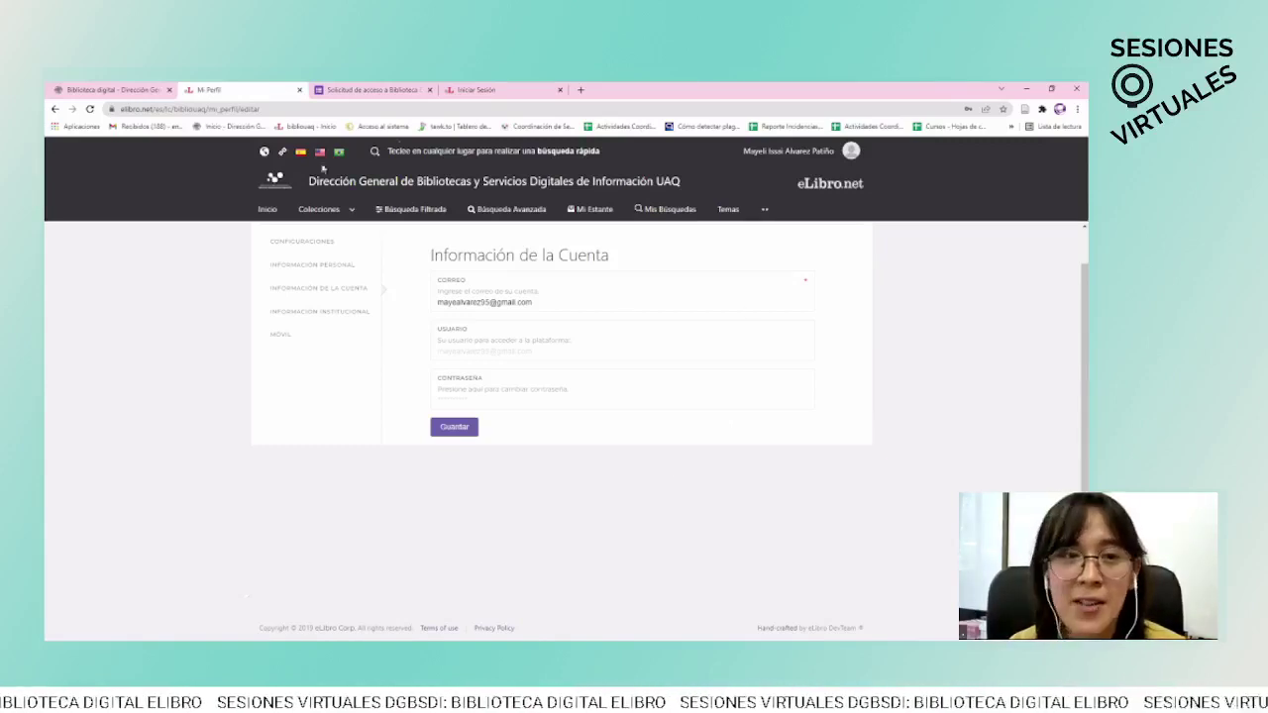
Step: Go back to the library home page and examine its collections, search types, recently uploaded titles and catalogue figures
click(267, 209)
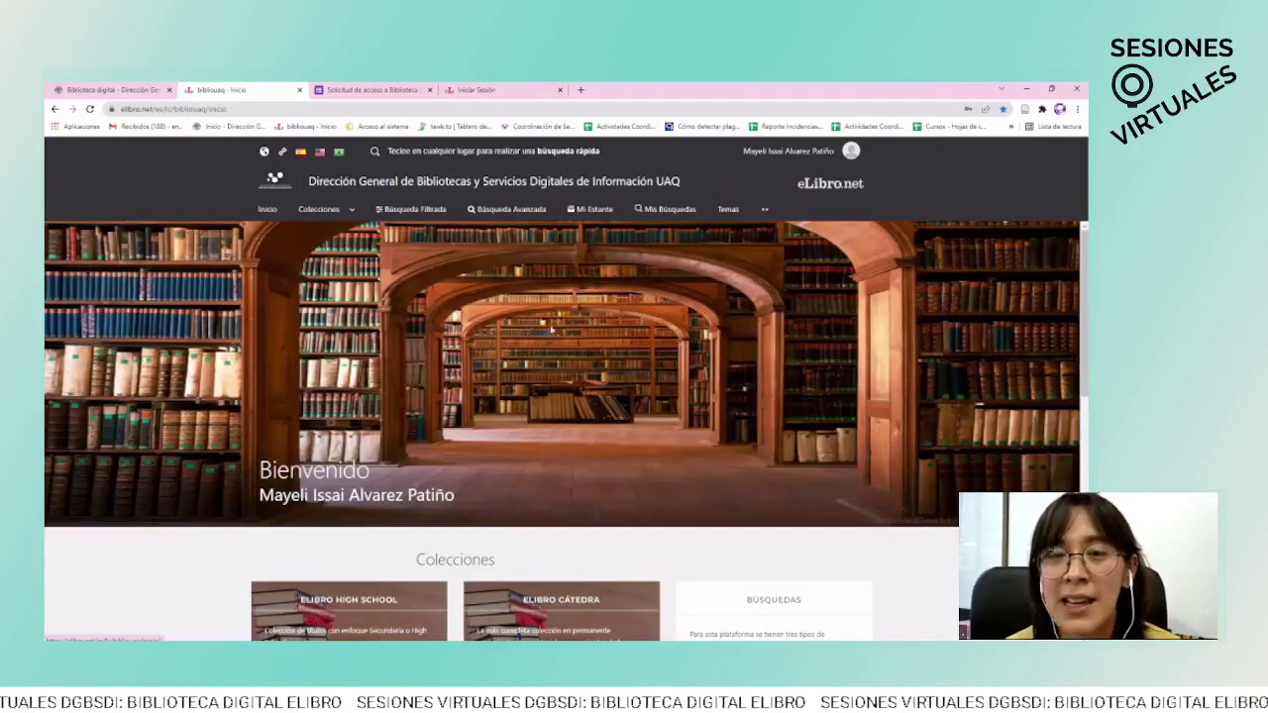
scroll(533, 347, down, 2)
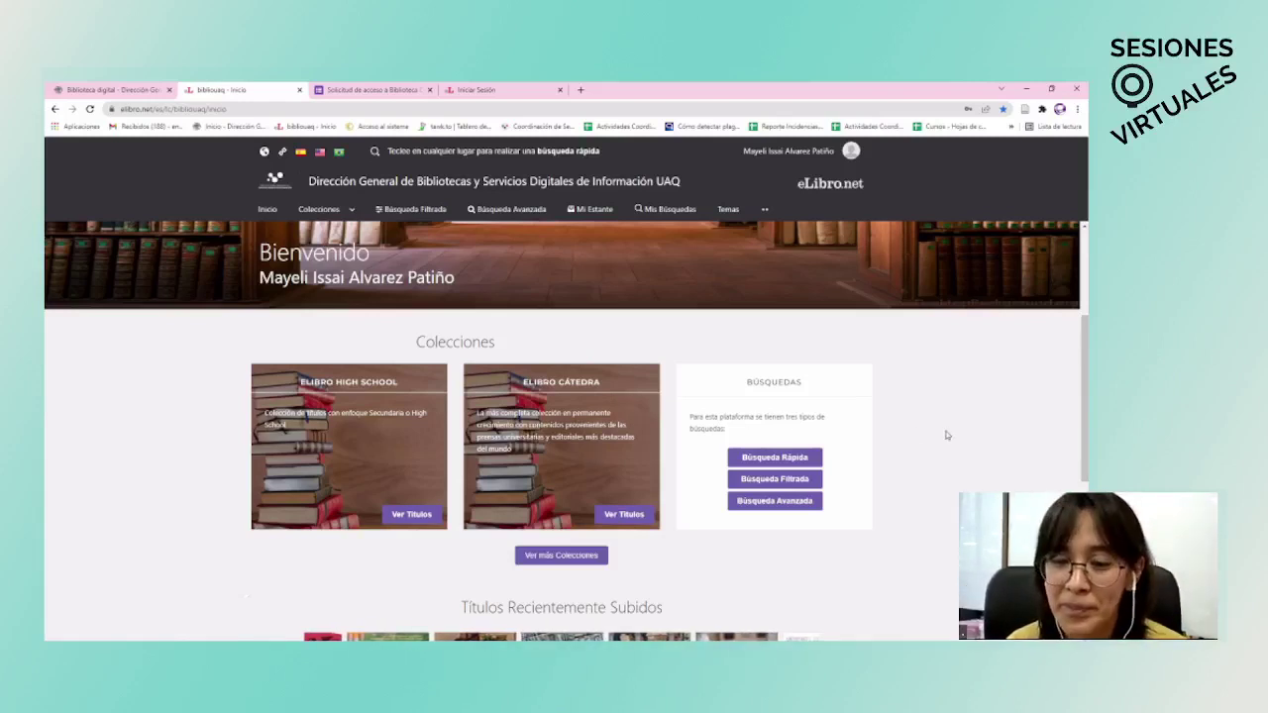
scroll(945, 436, down, 4)
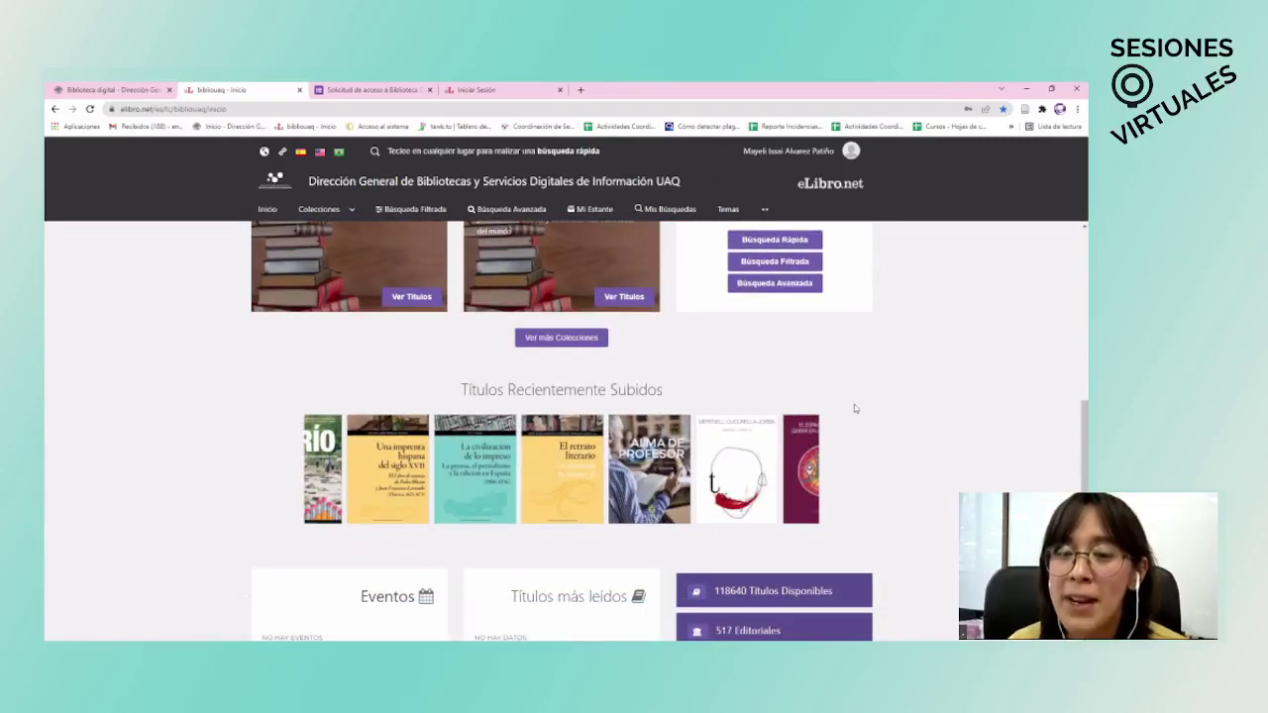
scroll(807, 385, down, 1)
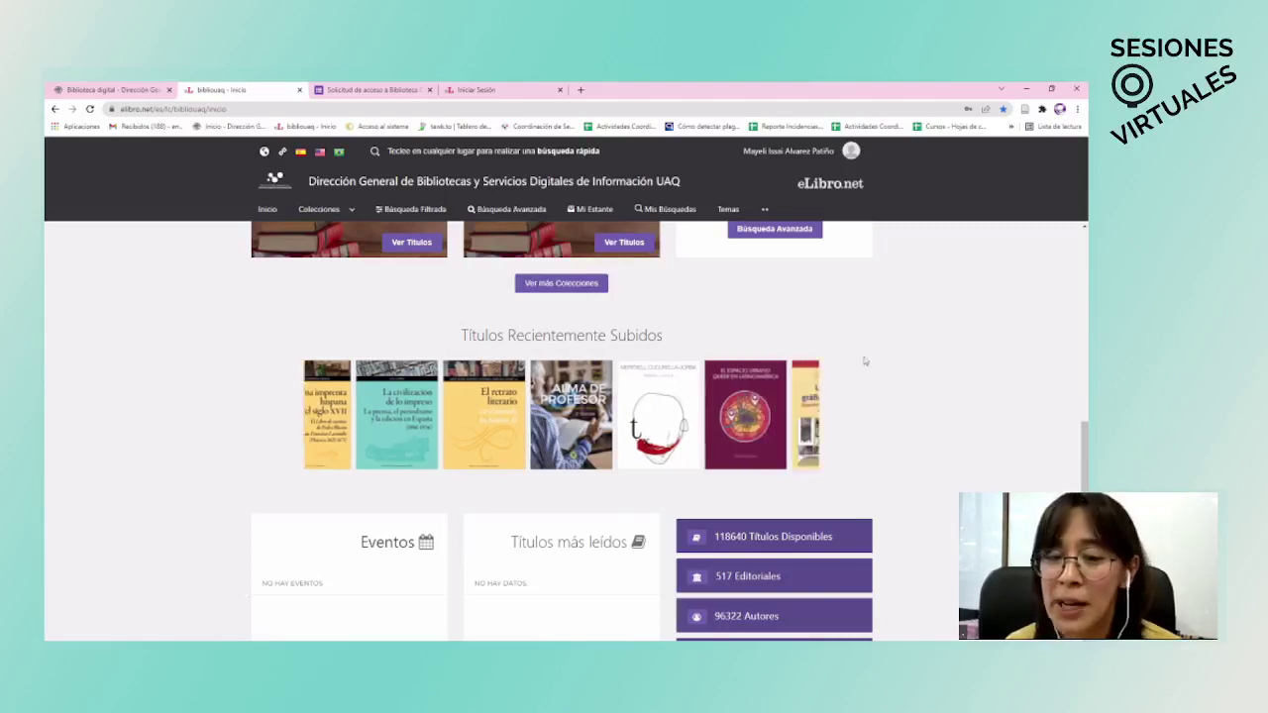
scroll(914, 375, down, 3)
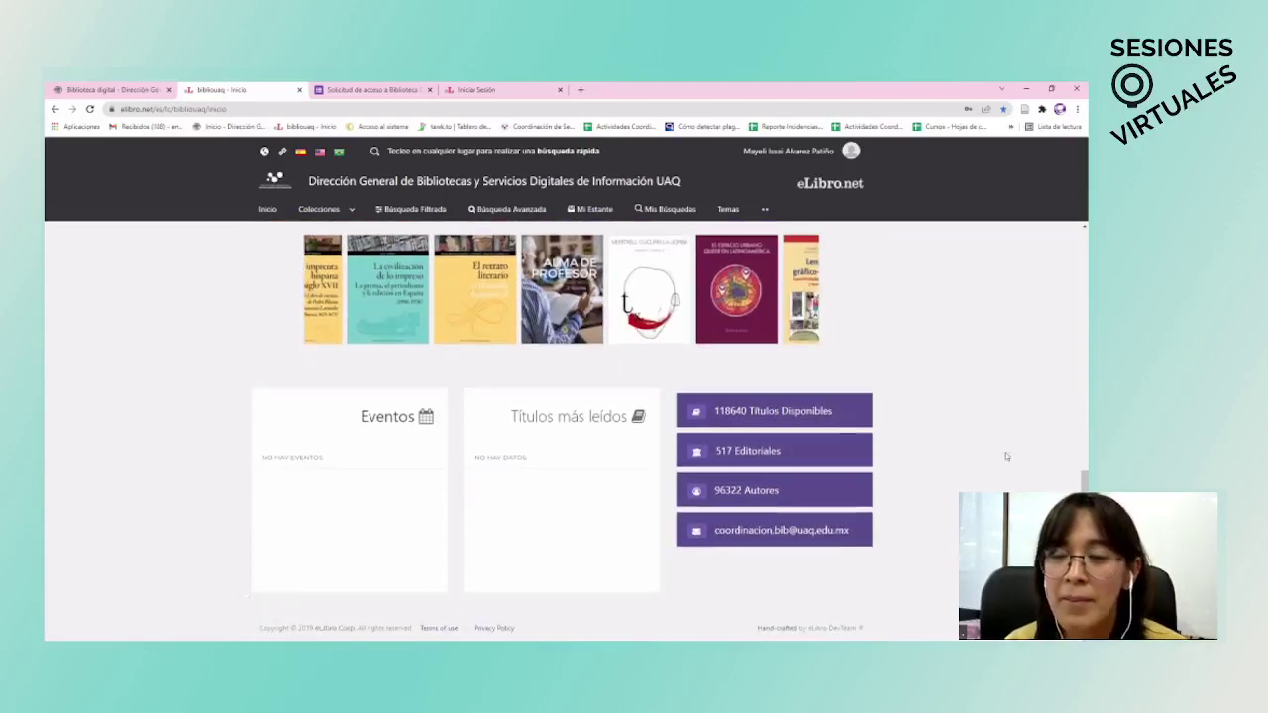
scroll(963, 486, up, 3)
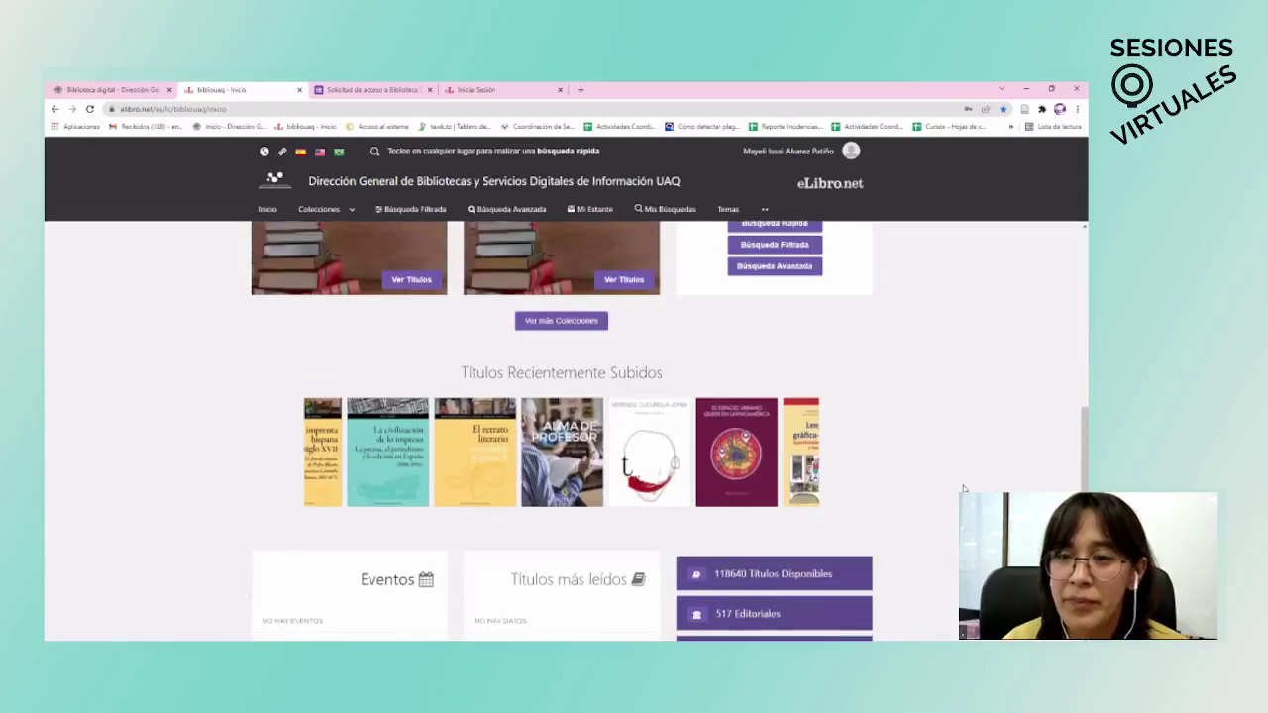
scroll(963, 488, up, 4)
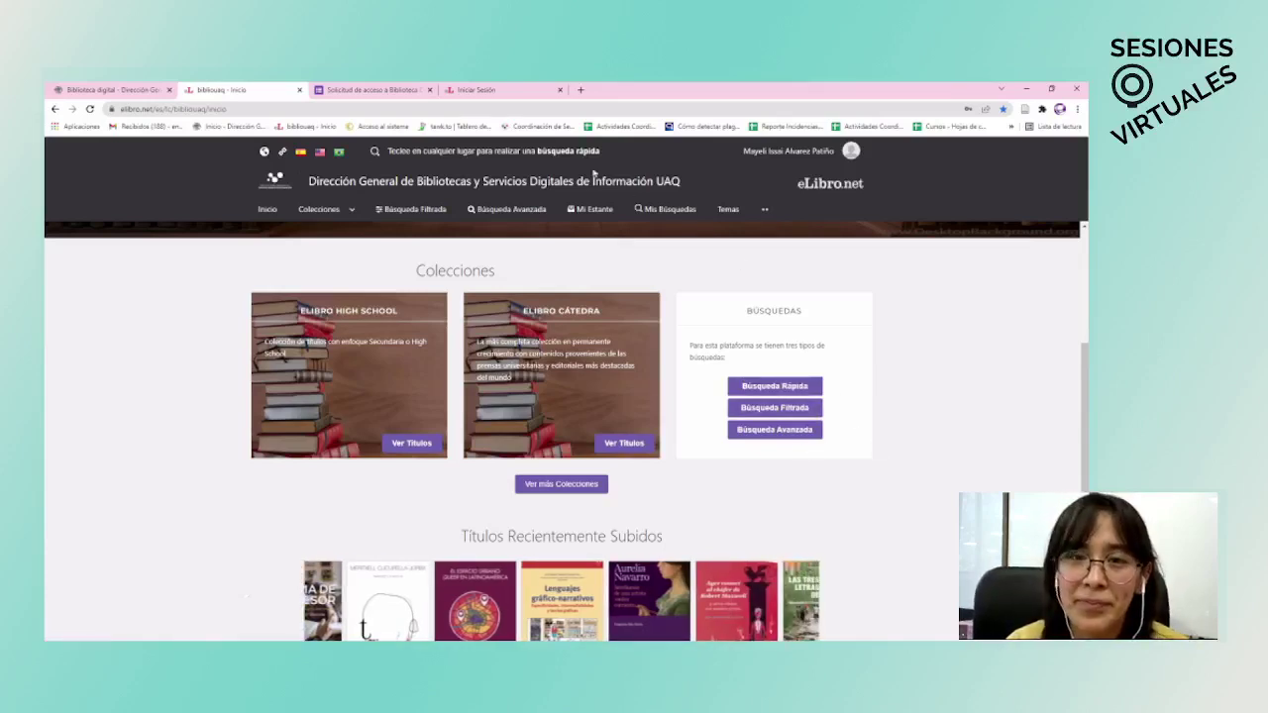
scroll(476, 161, up, 3)
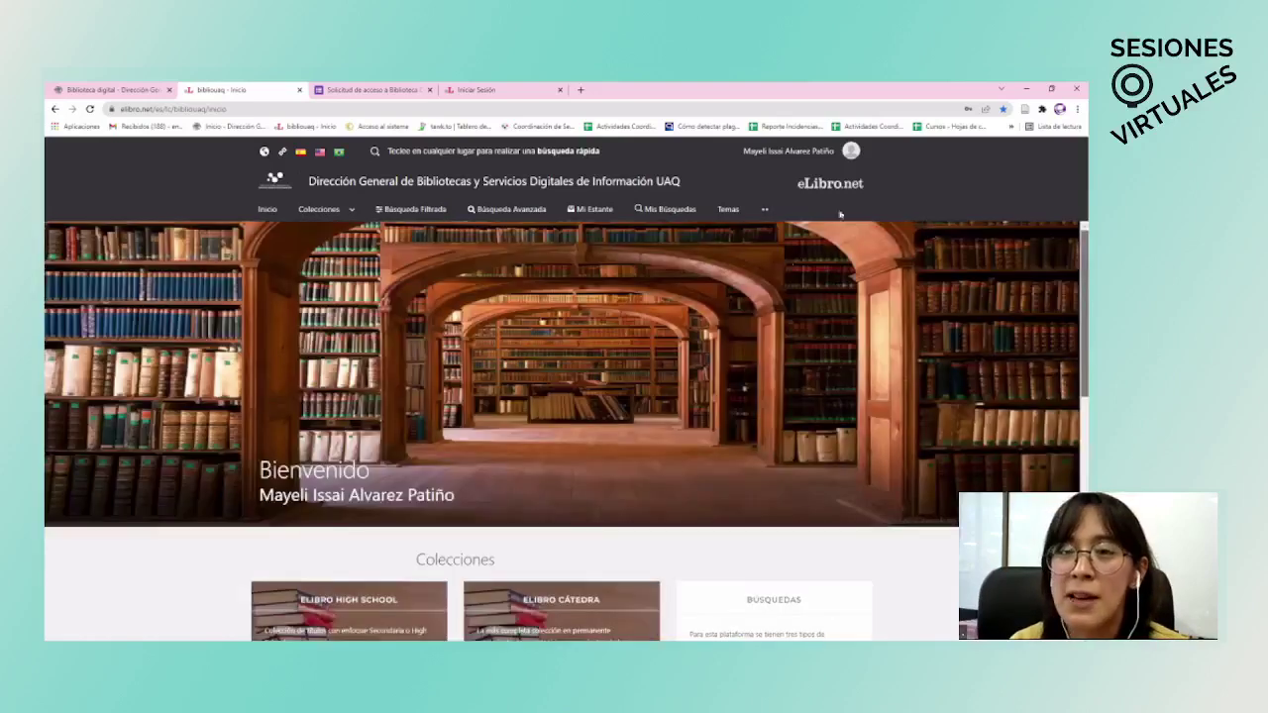
Step: Bring up the quick search from the home page and close it without searching
click(512, 155)
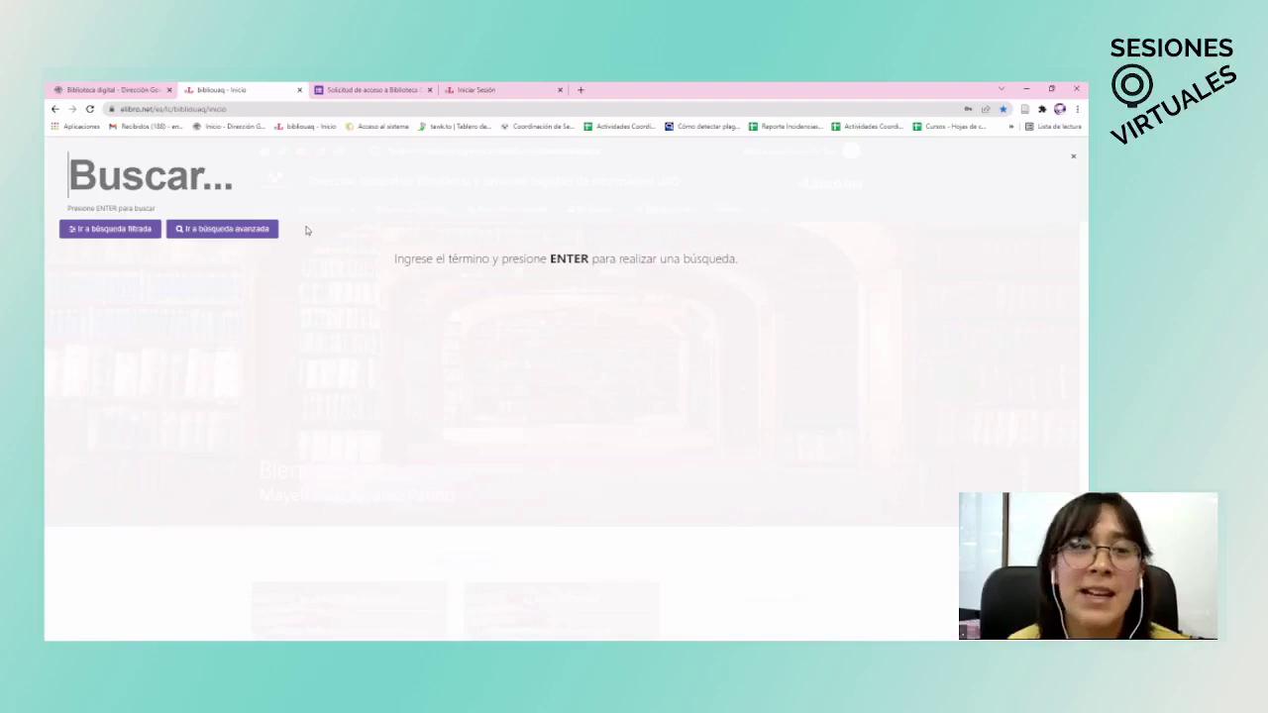
click(468, 411)
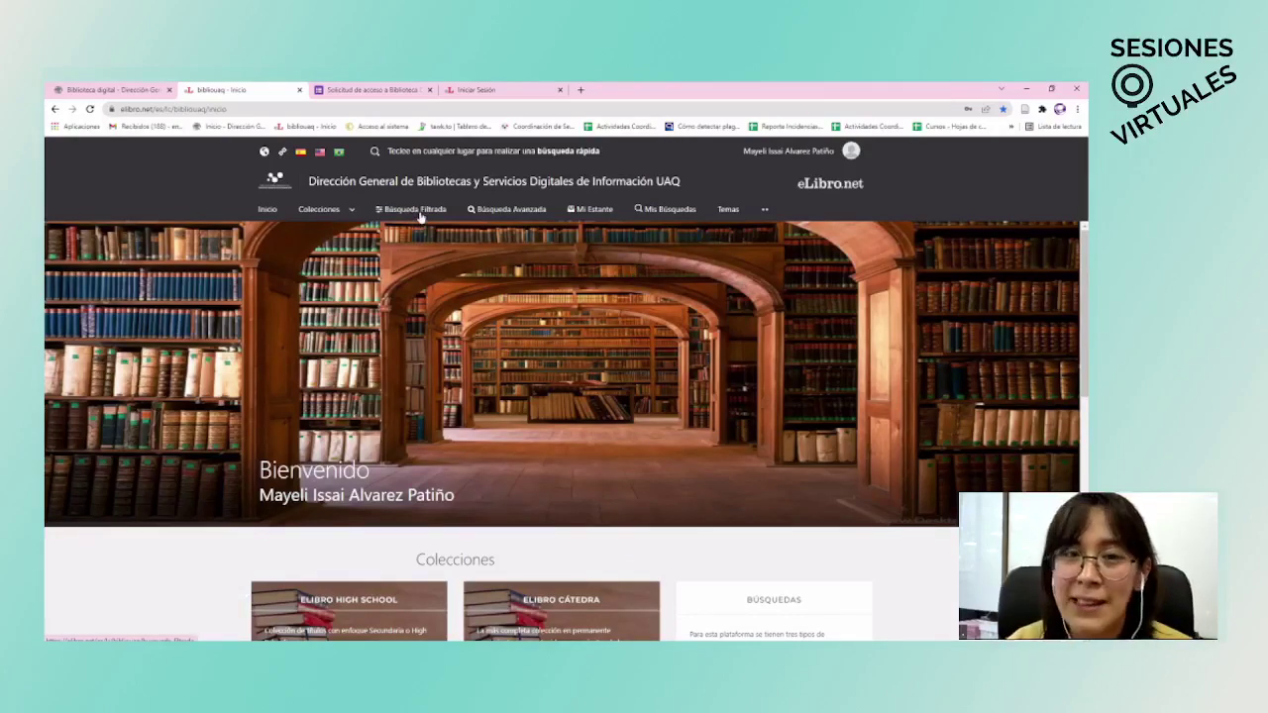
Step: Open the filtered search and expand its document type and language filters
click(421, 214)
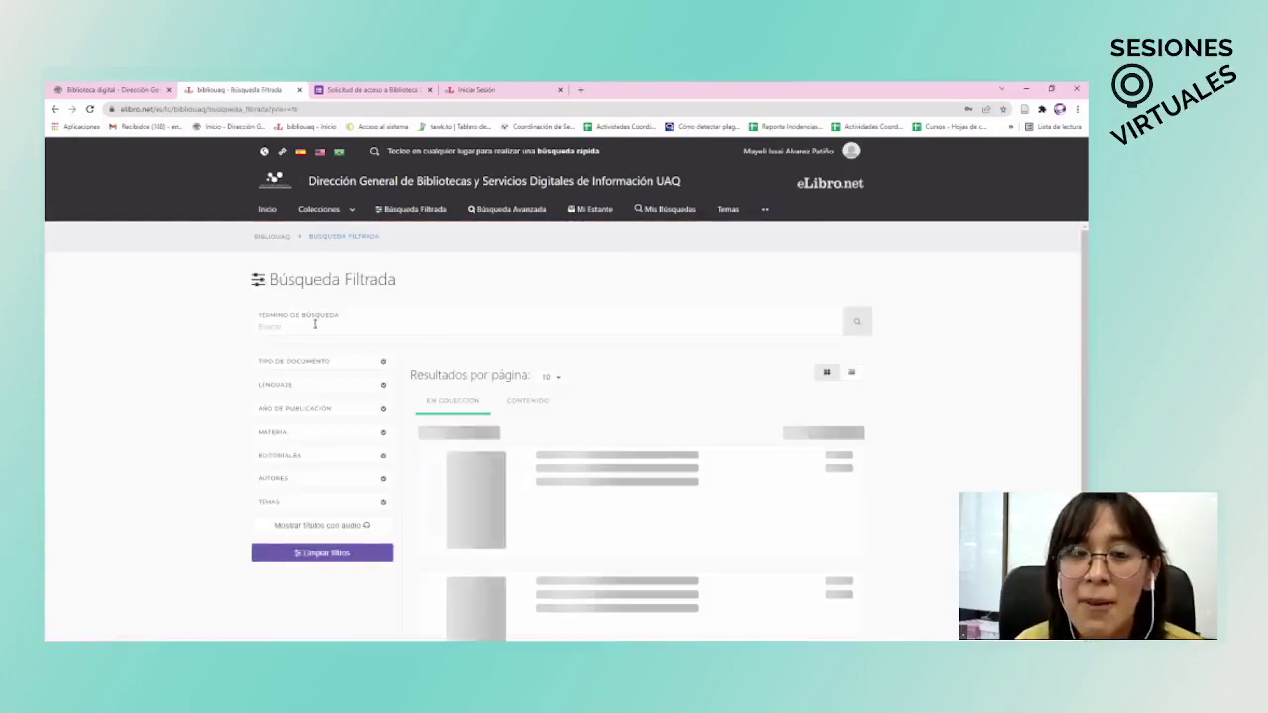
click(378, 367)
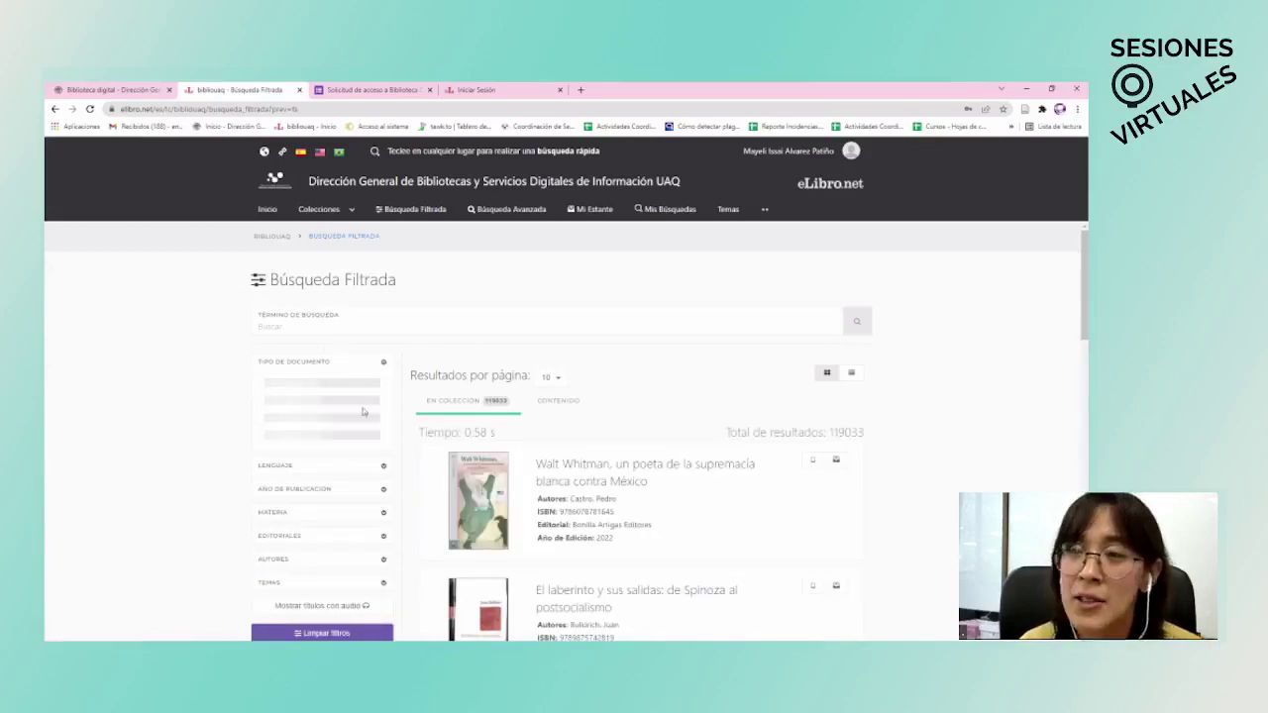
scroll(327, 377, down, 1)
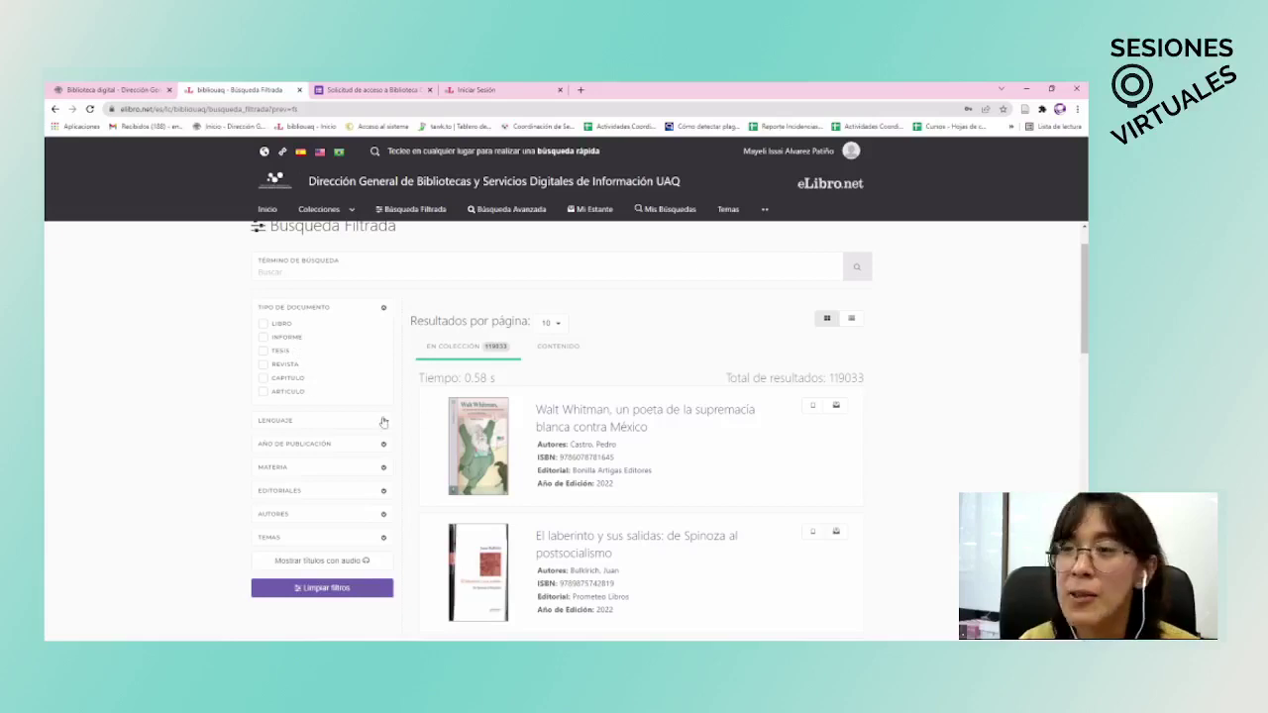
click(340, 423)
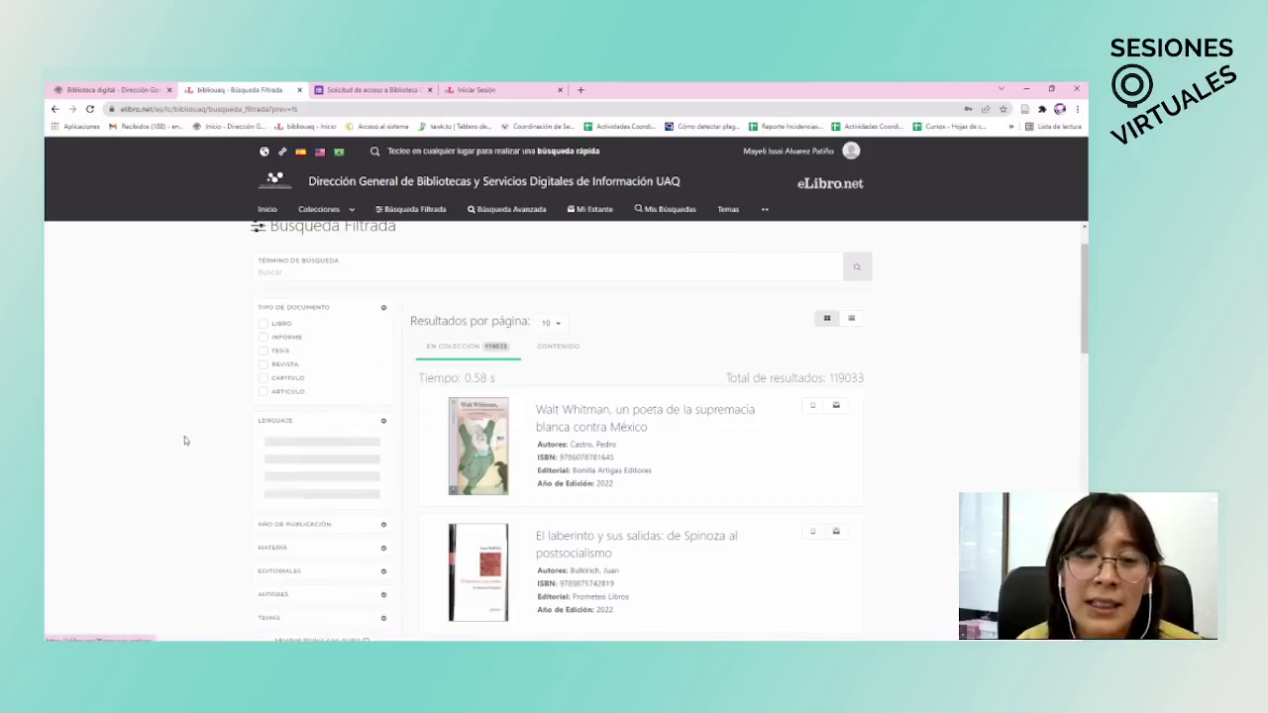
Step: Review the language filter choices and expand the publication year filter
scroll(183, 436, down, 3)
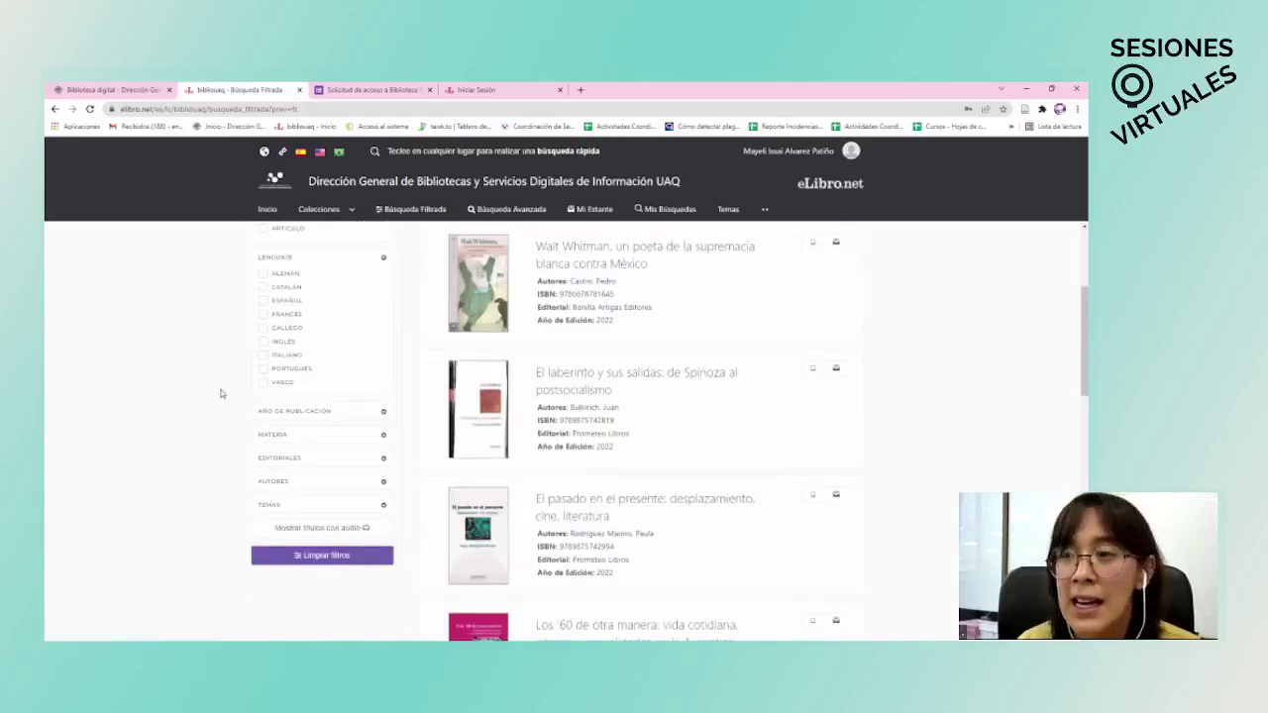
scroll(222, 394, up, 1)
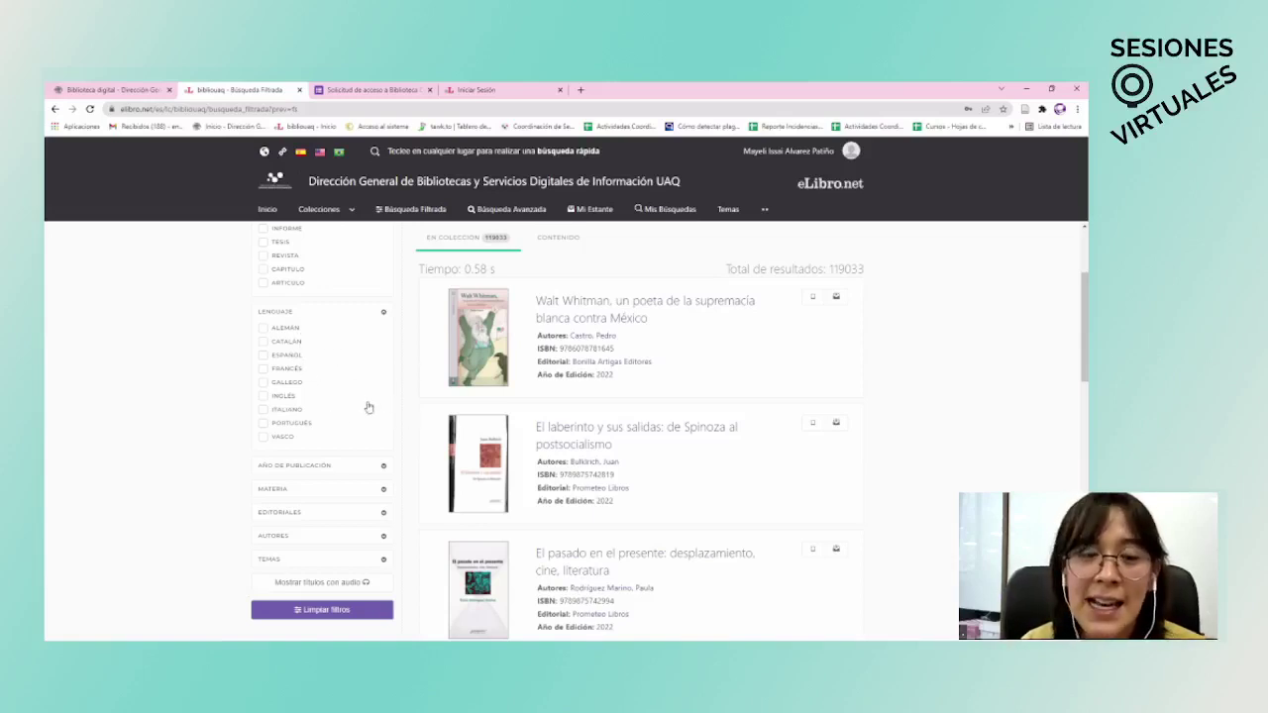
scroll(363, 385, down, 2)
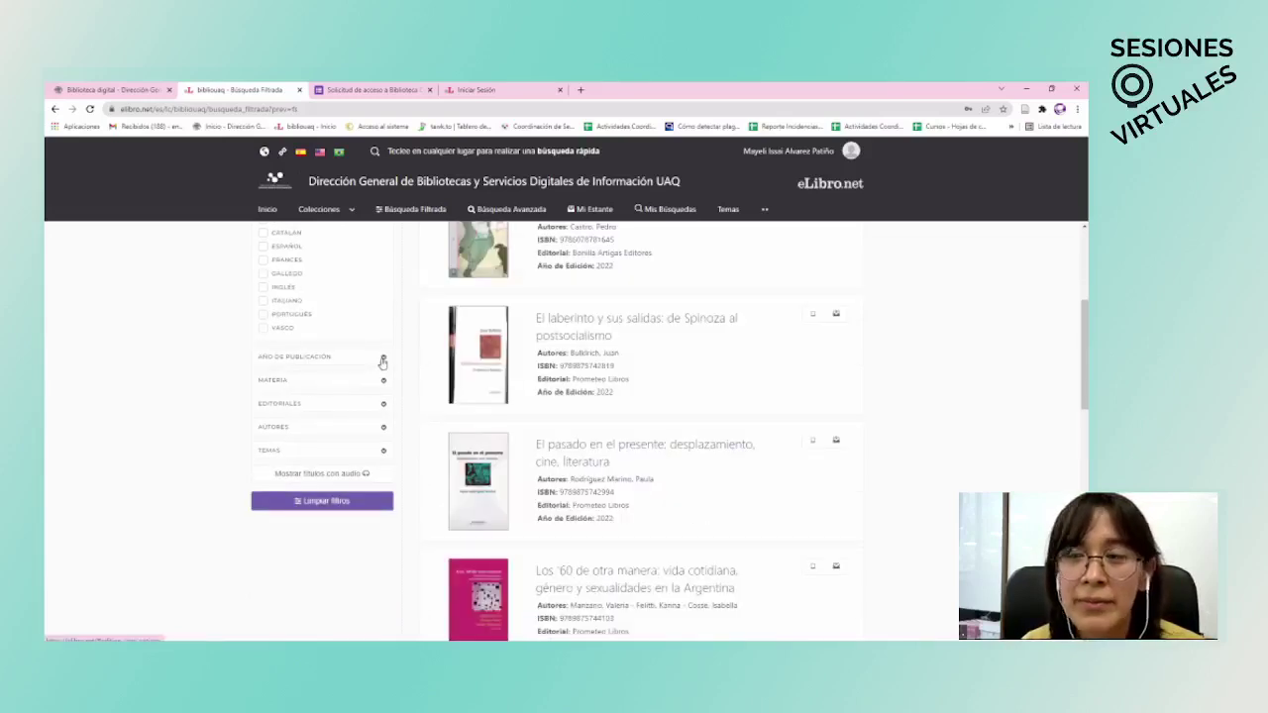
click(382, 360)
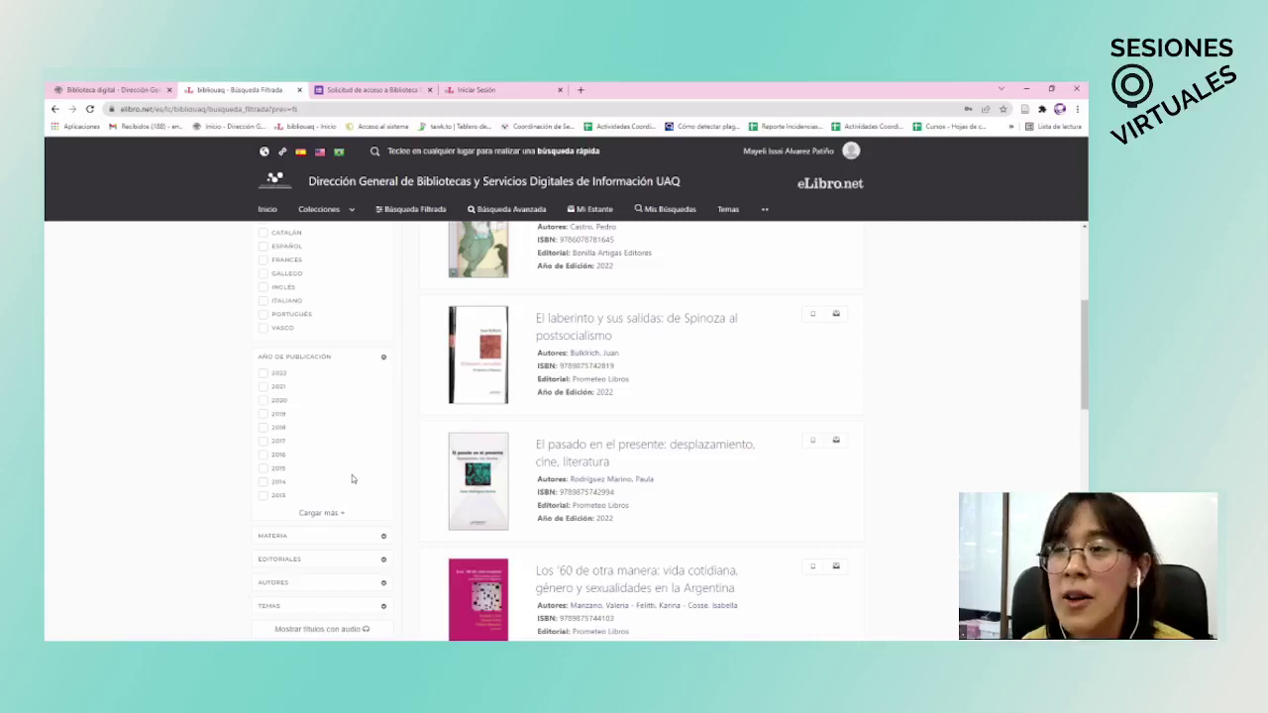
Step: Expand the Materia and Editoriales filters and review the subjects and publishers they offer
scroll(354, 462, down, 2)
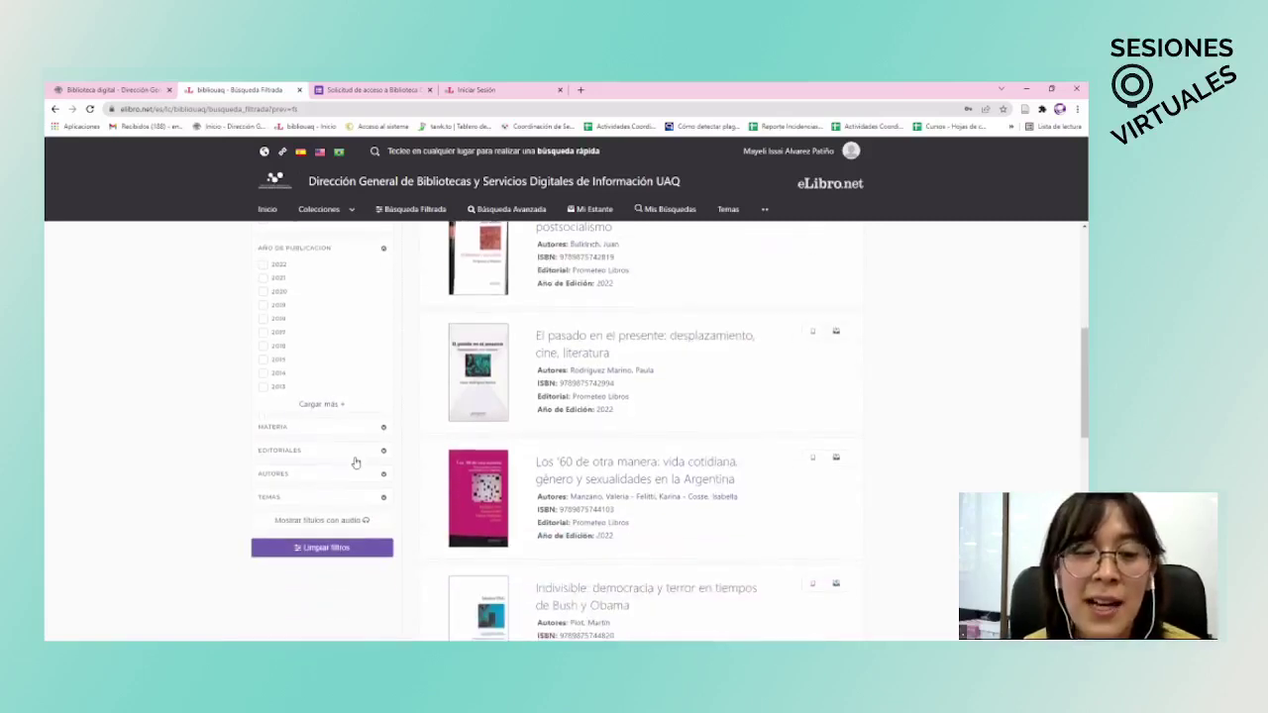
scroll(366, 424, down, 1)
click(382, 374)
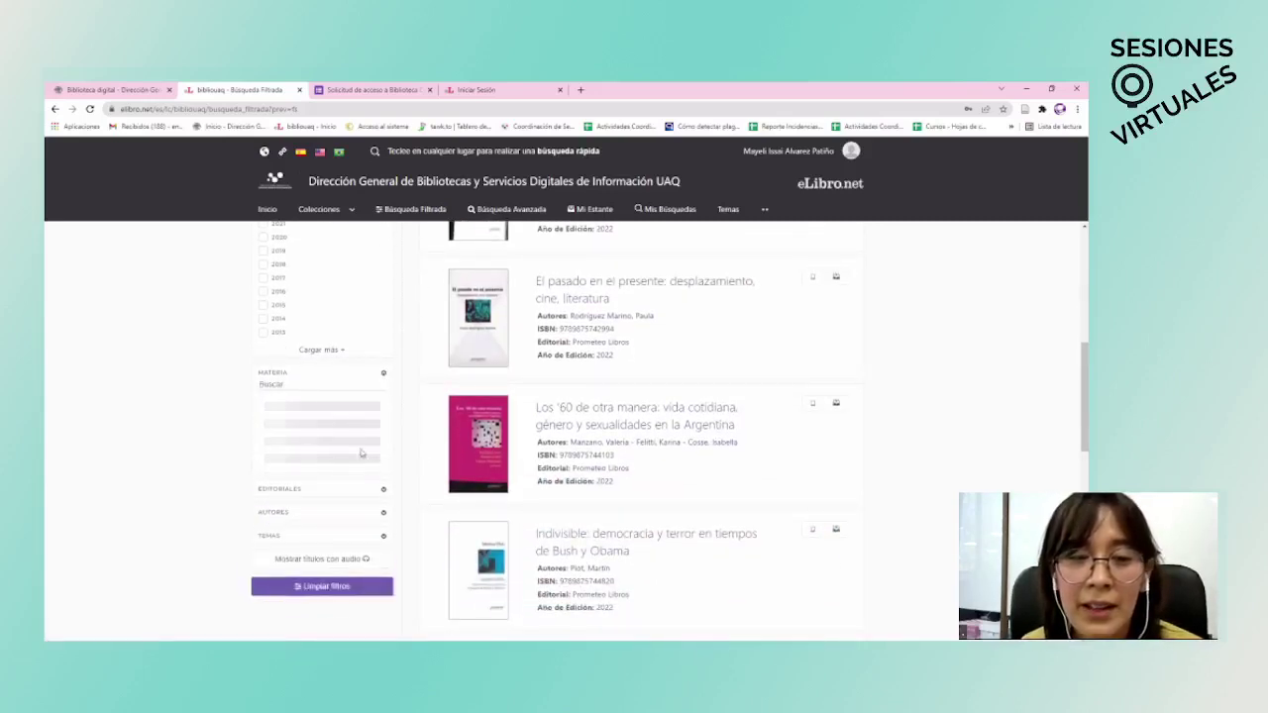
scroll(318, 406, down, 1)
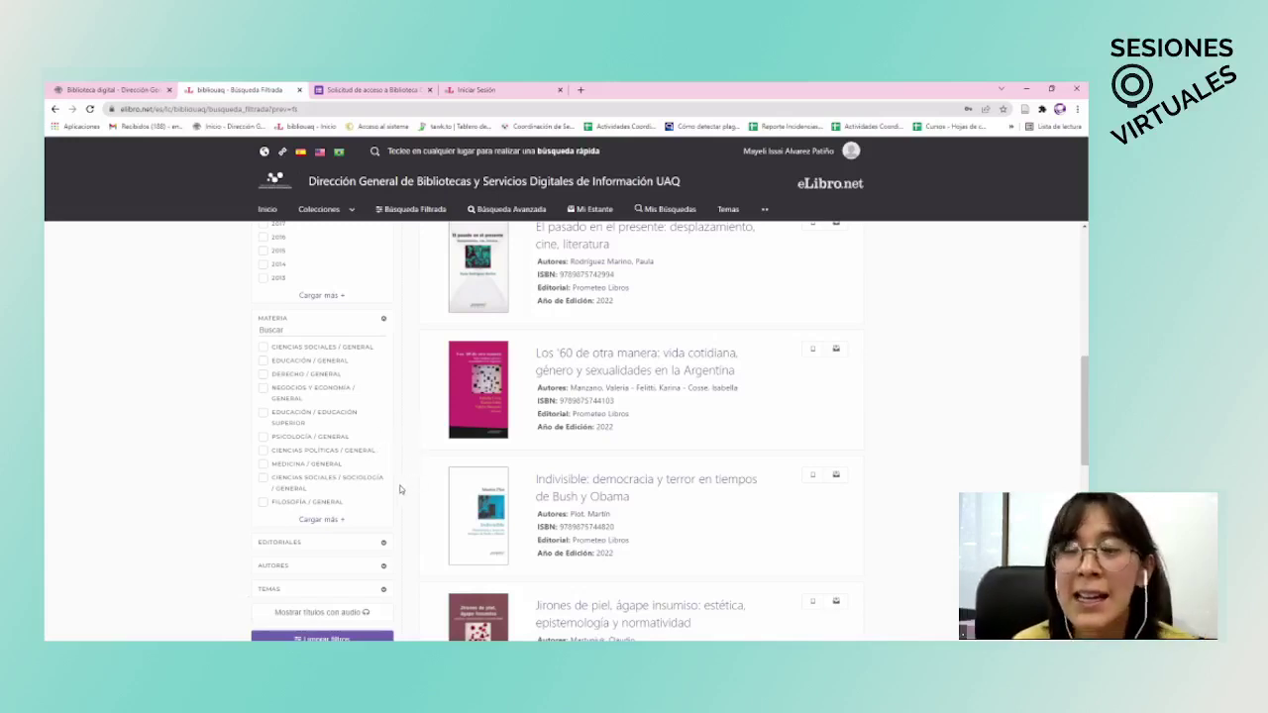
scroll(362, 416, down, 3)
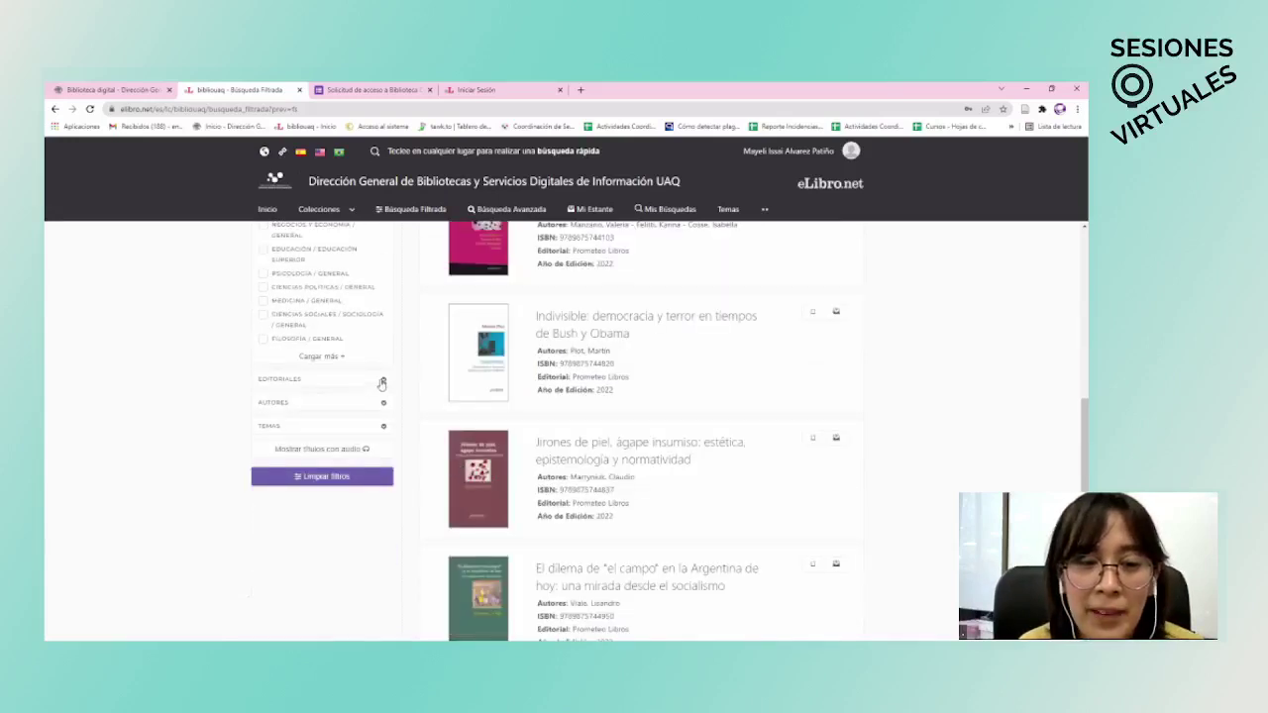
click(382, 381)
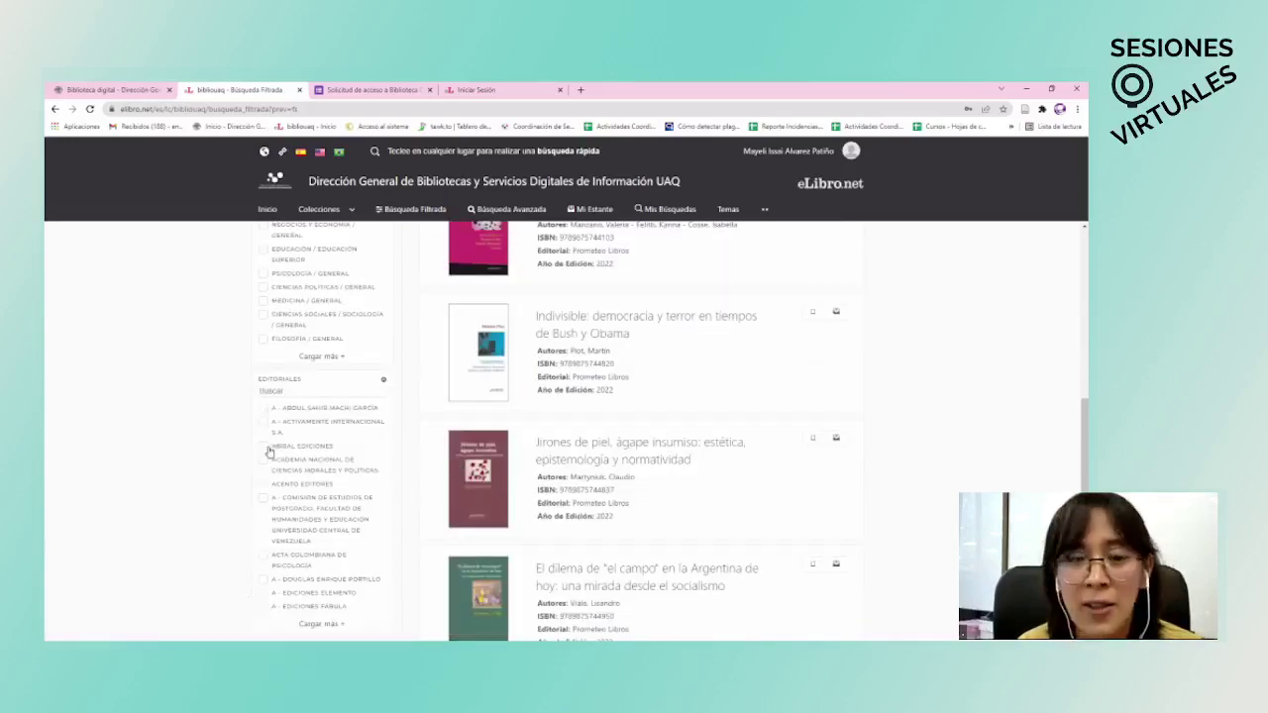
scroll(337, 470, down, 2)
scroll(347, 471, down, 1)
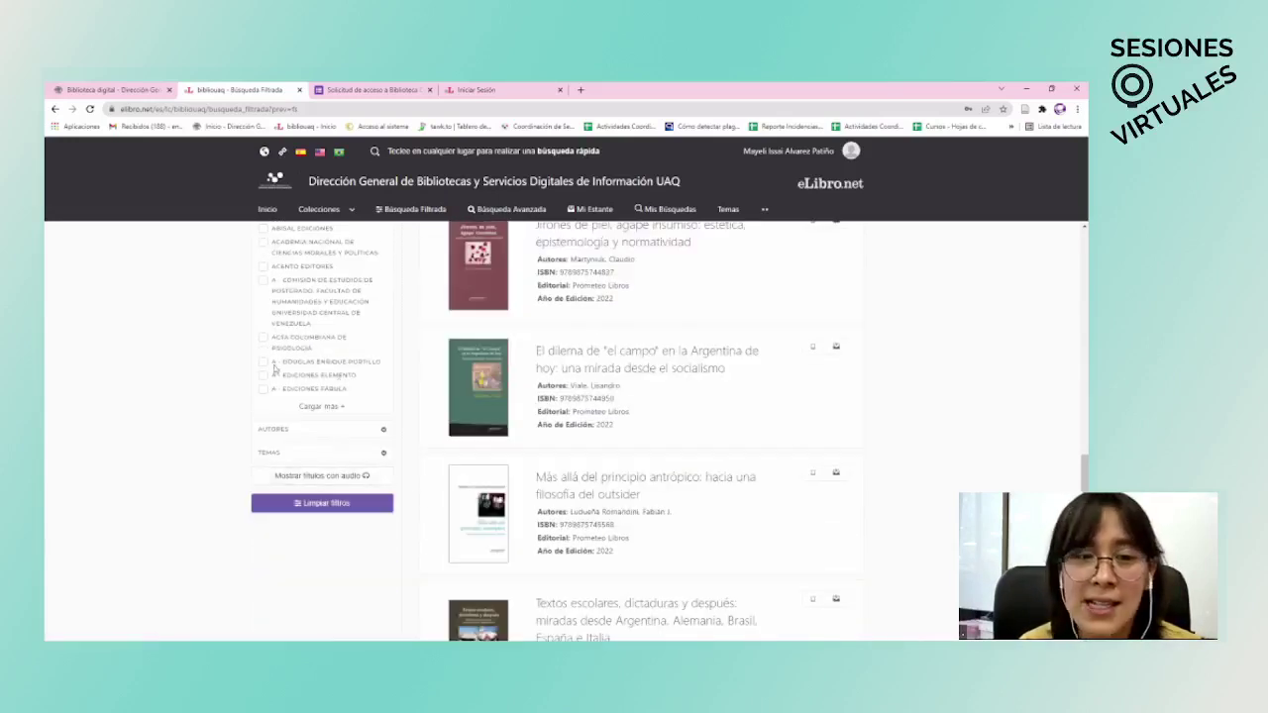
scroll(362, 416, up, 1)
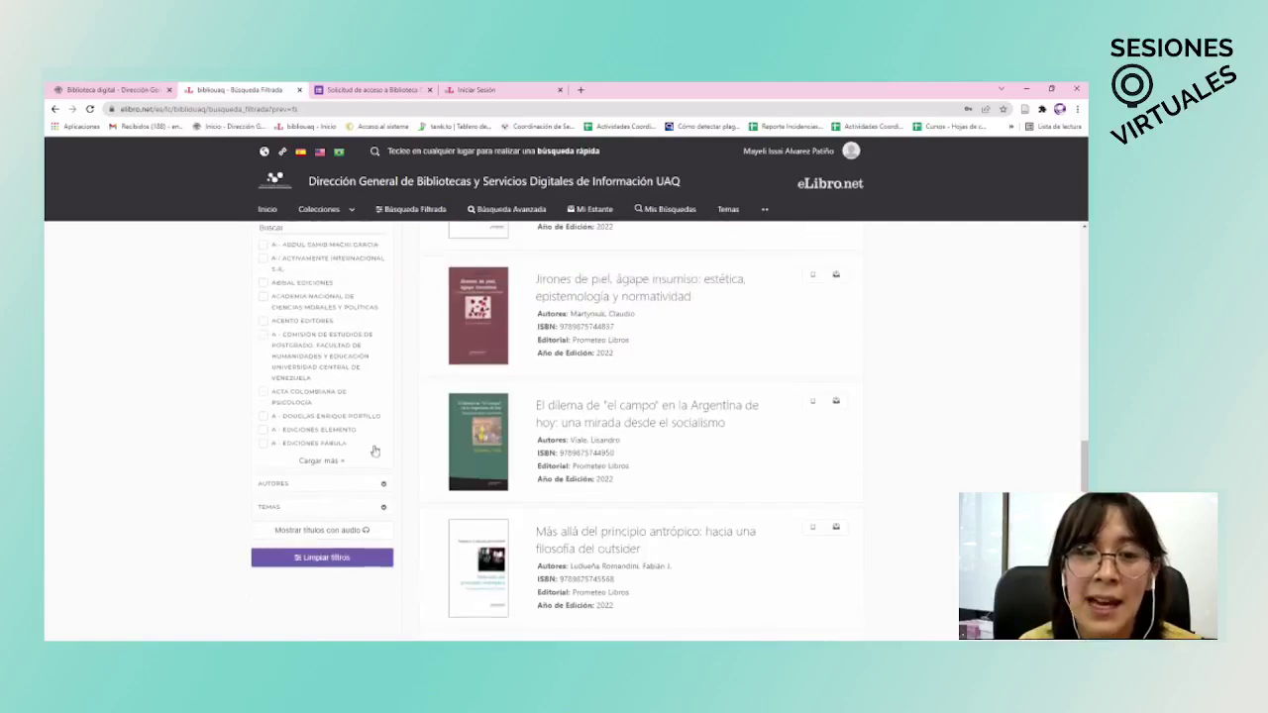
Step: Expand the Autores and Temas filters to view their options
click(323, 485)
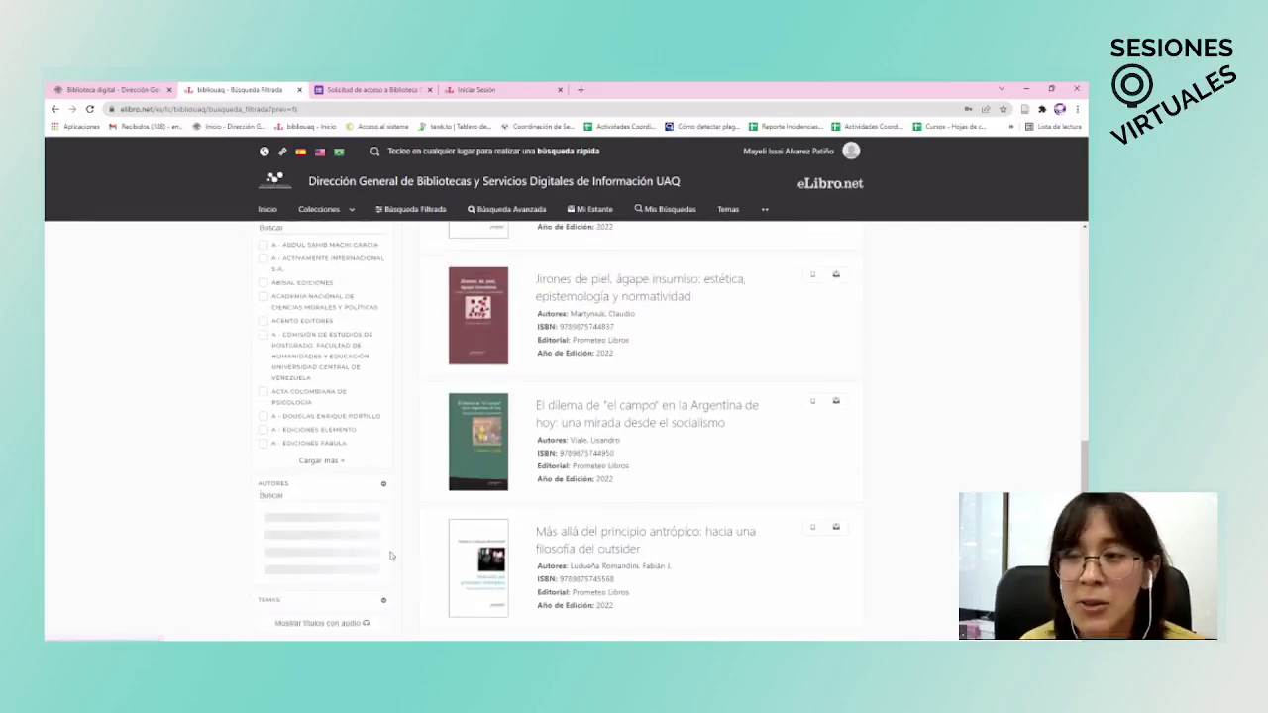
scroll(310, 440, down, 3)
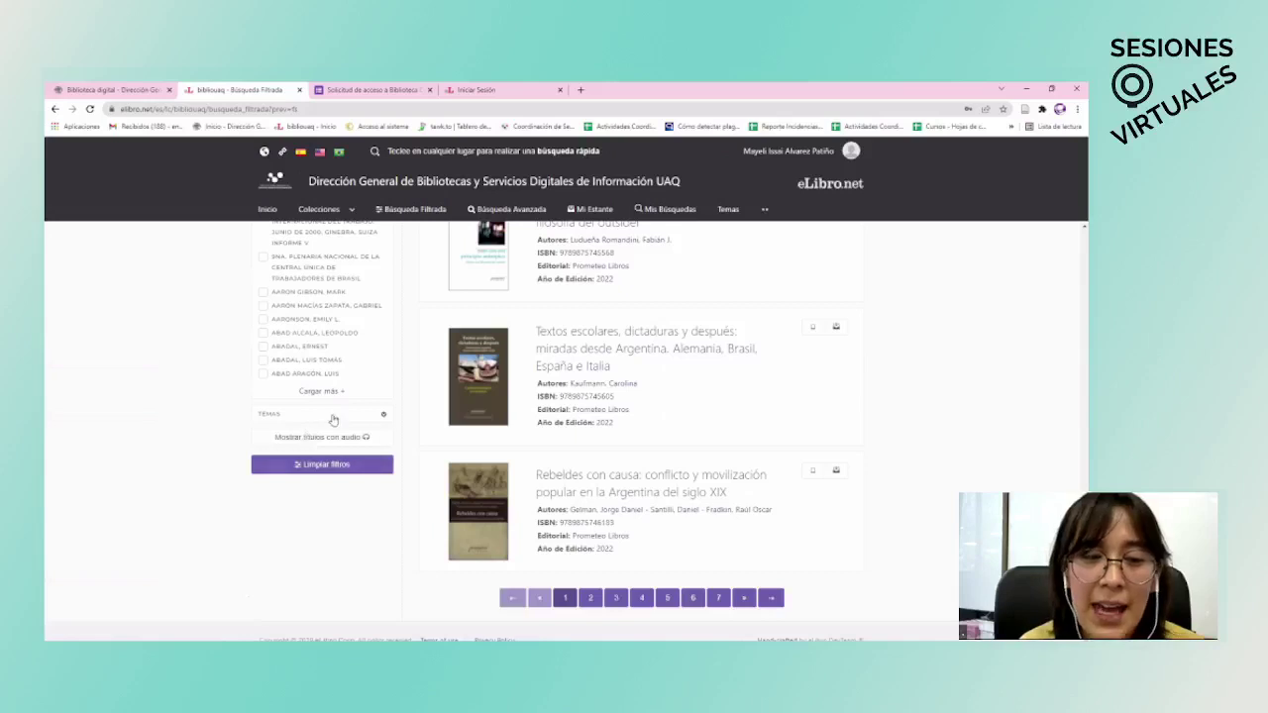
click(327, 417)
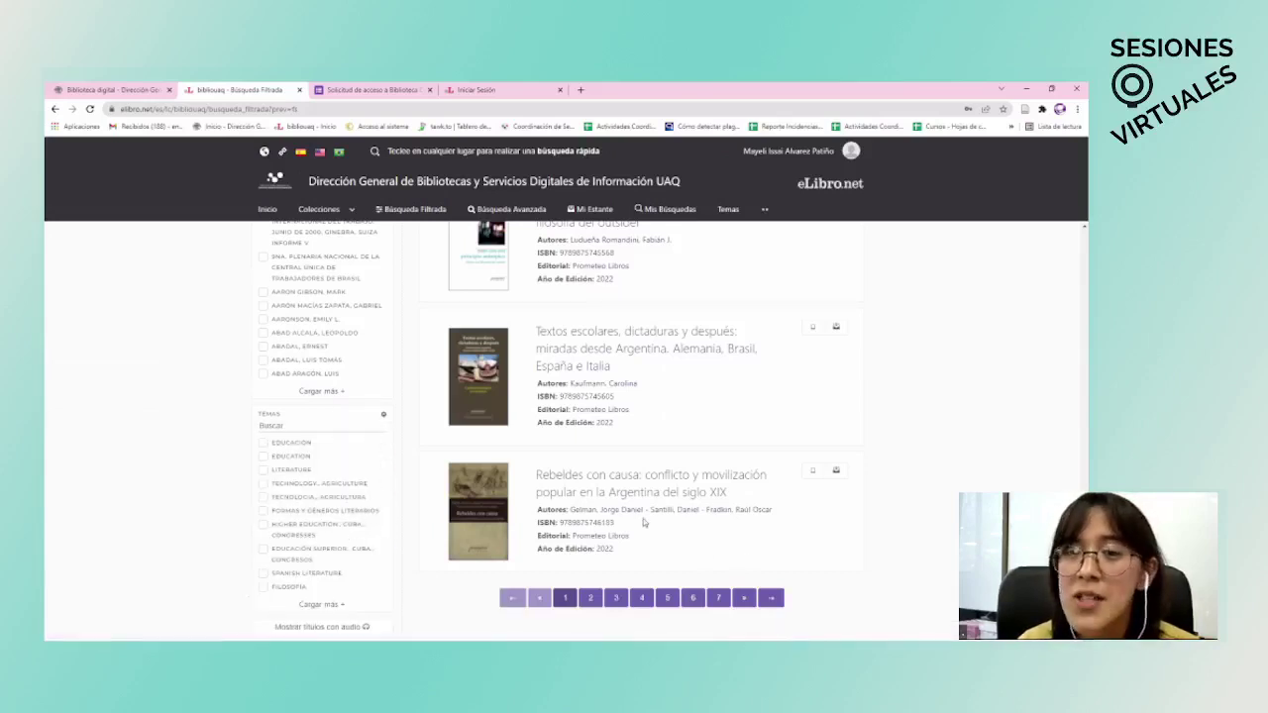
Step: Run a filtered search for "biologia" and limit the document type to Revista
scroll(643, 518, up, 10)
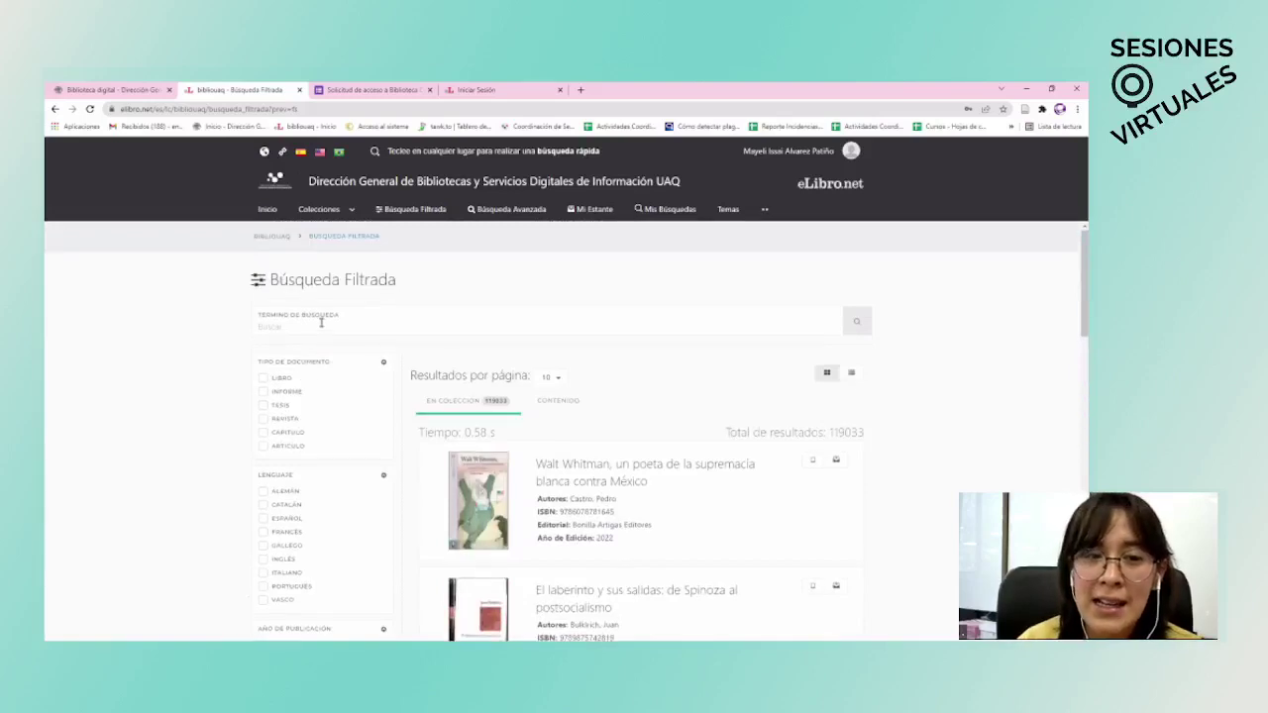
click(321, 322)
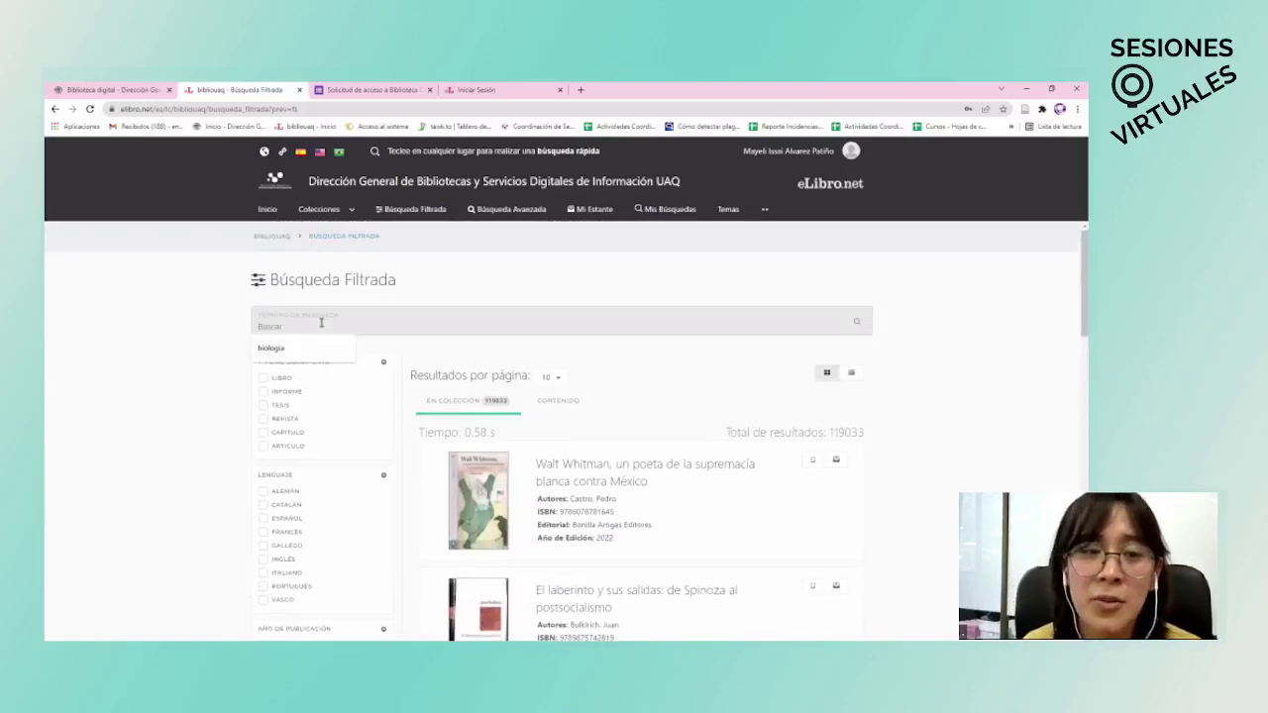
click(287, 348)
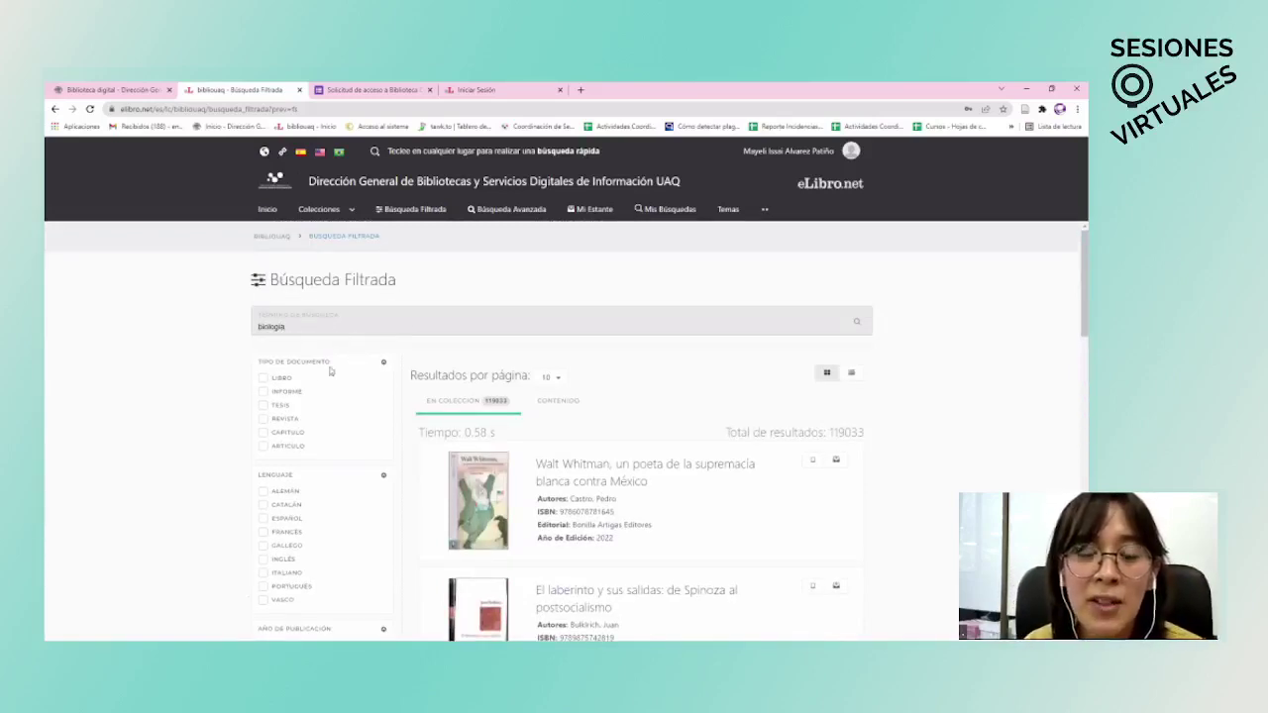
key(Return)
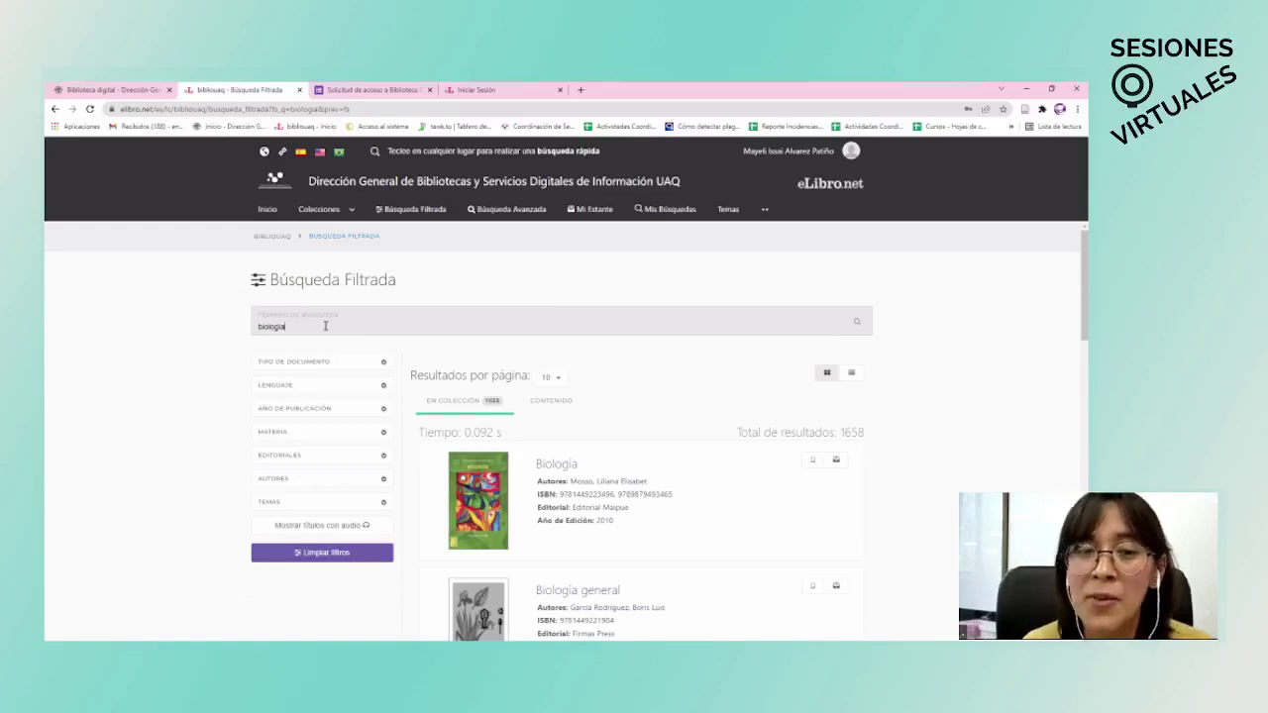
click(375, 361)
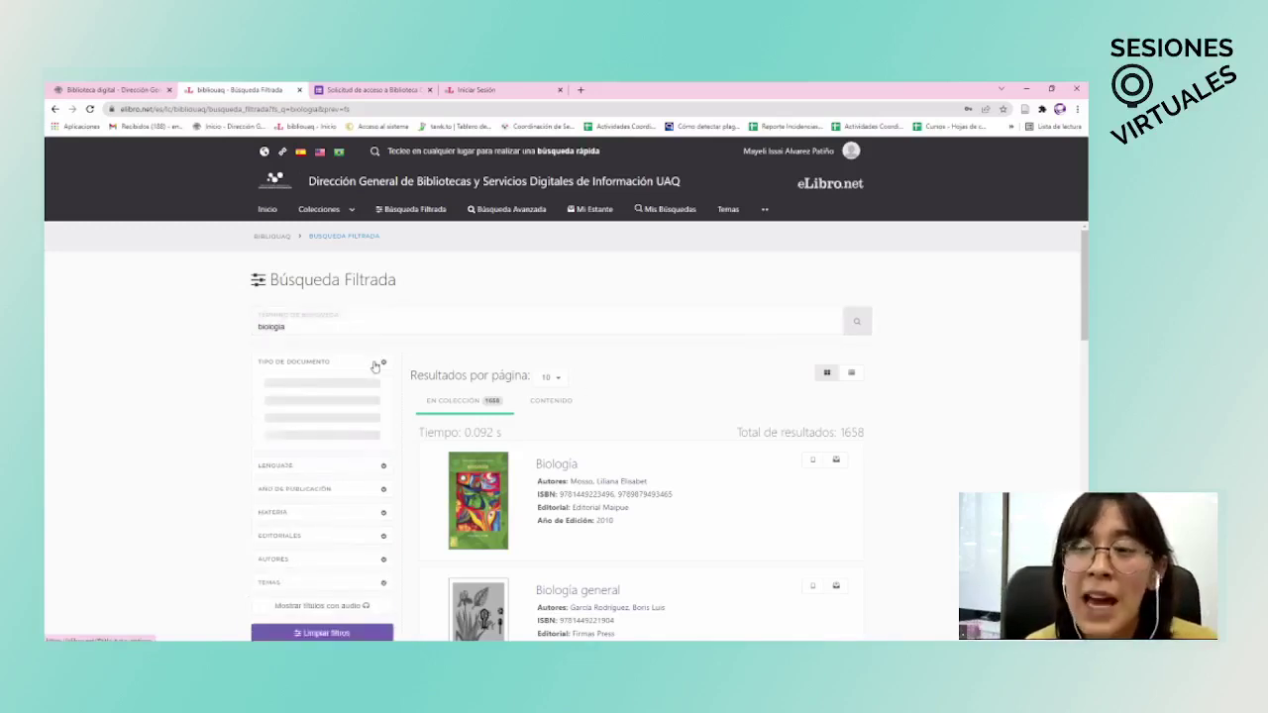
click(277, 418)
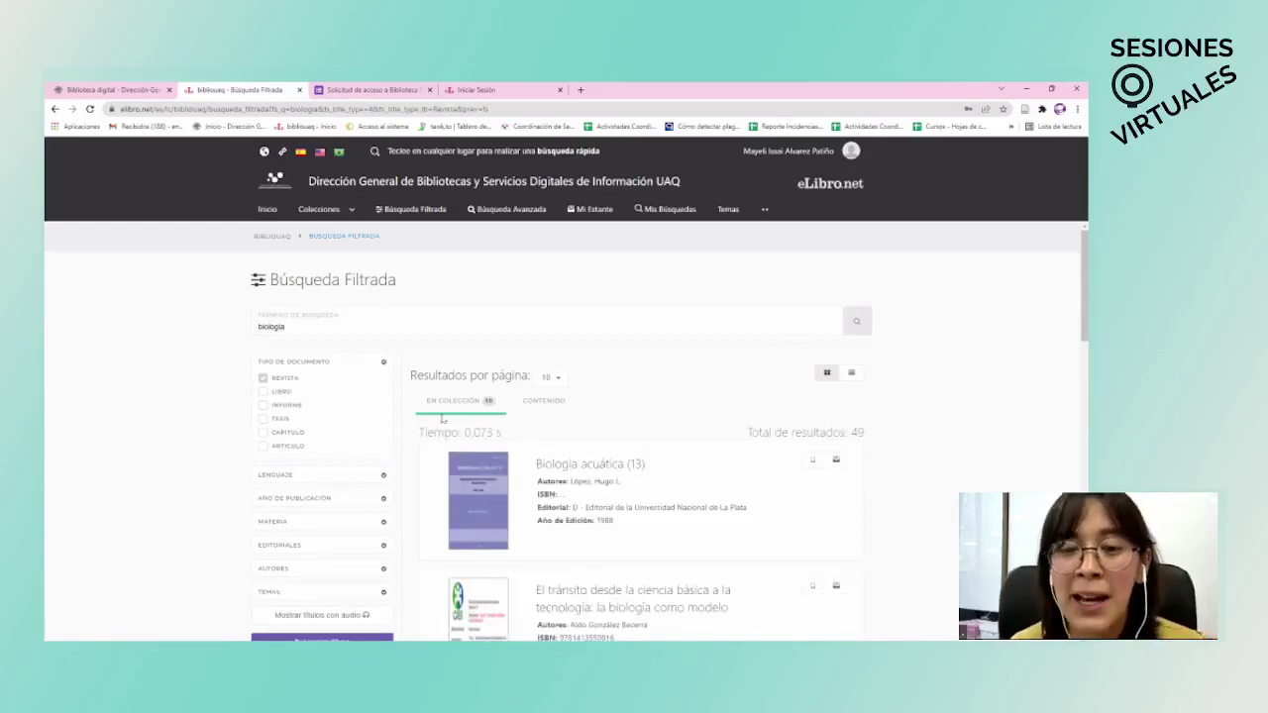
Step: Look through the filtered journal results and highlight the total number of results
scroll(847, 480, down, 2)
scroll(847, 479, down, 2)
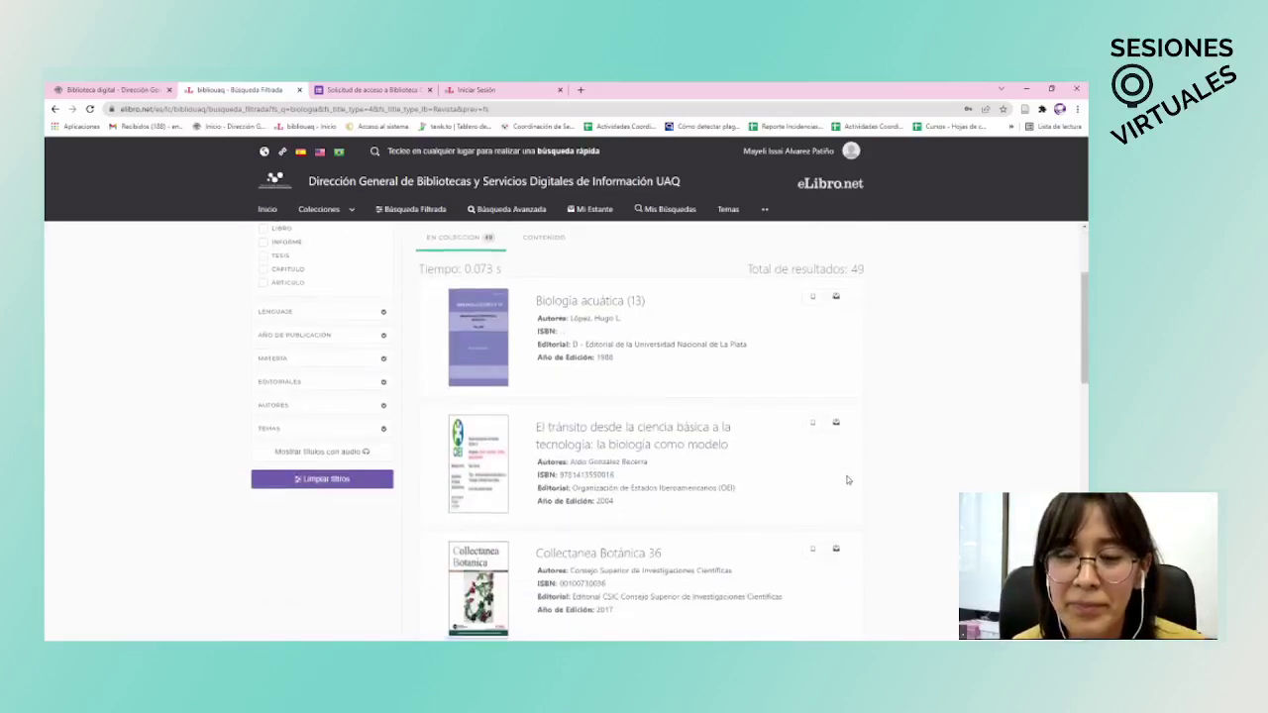
scroll(891, 482, up, 2)
scroll(738, 305, up, 2)
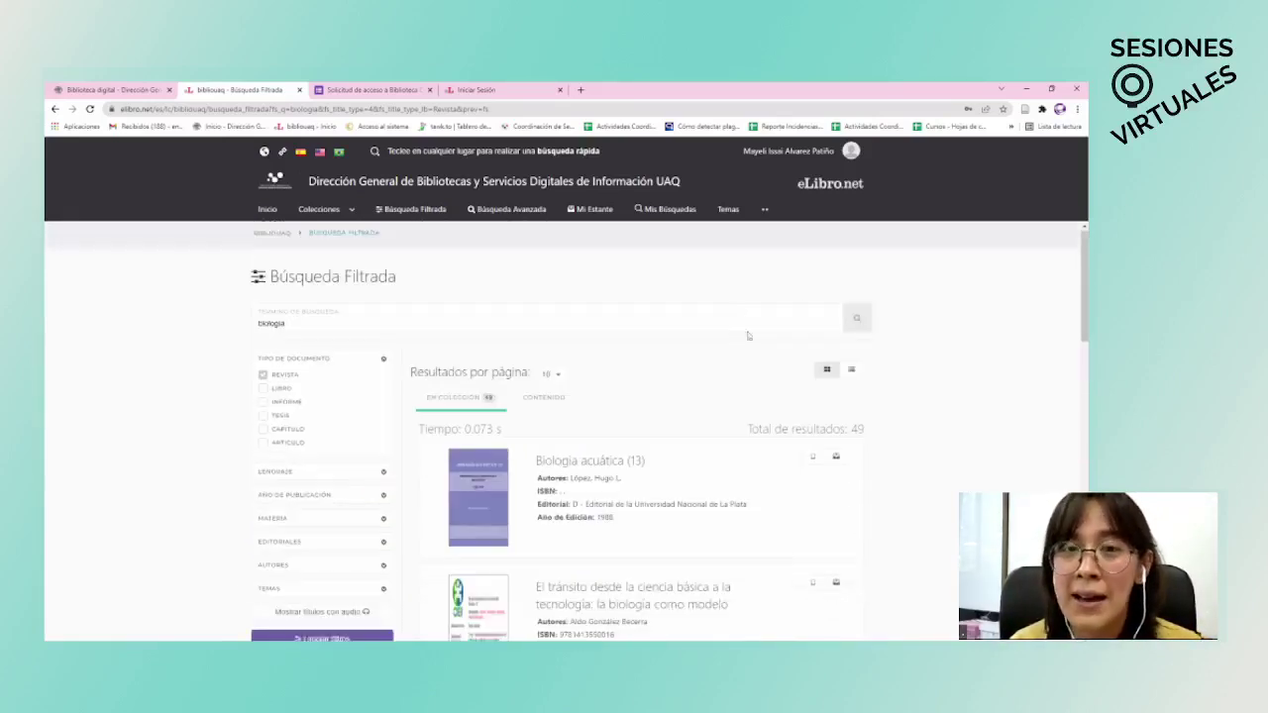
drag(752, 433, 865, 431)
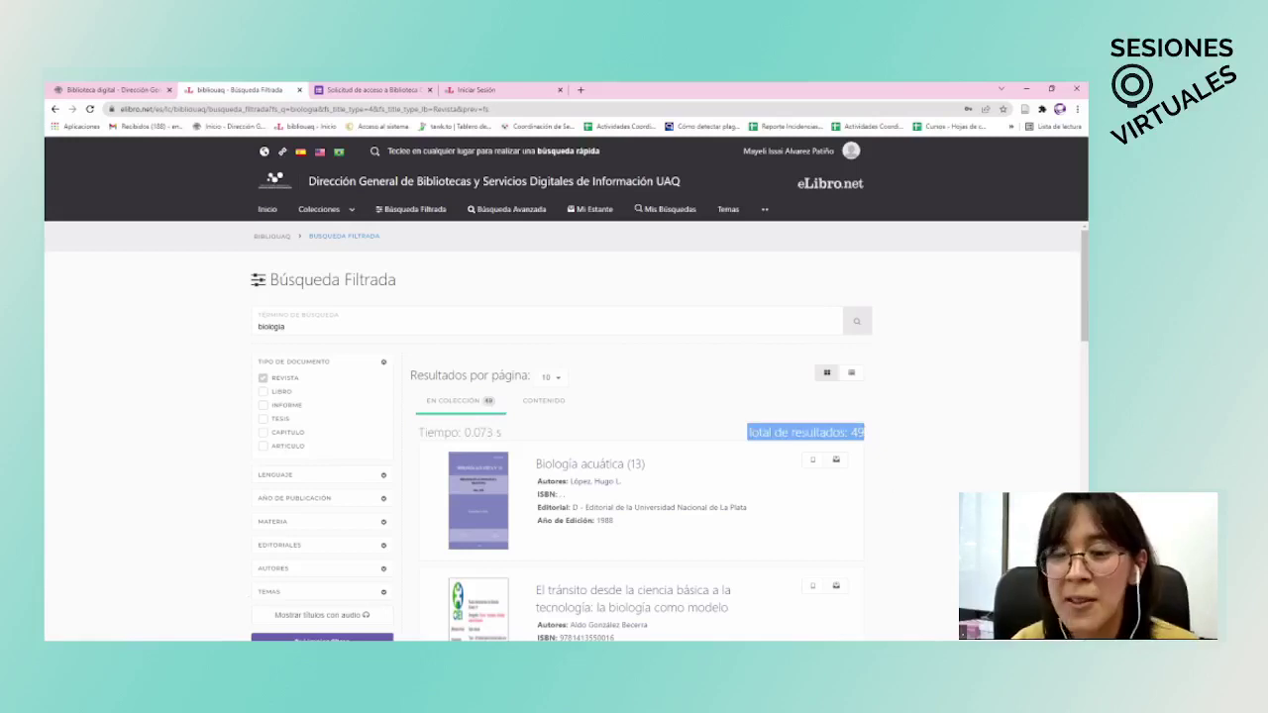
scroll(693, 515, down, 2)
scroll(753, 396, up, 2)
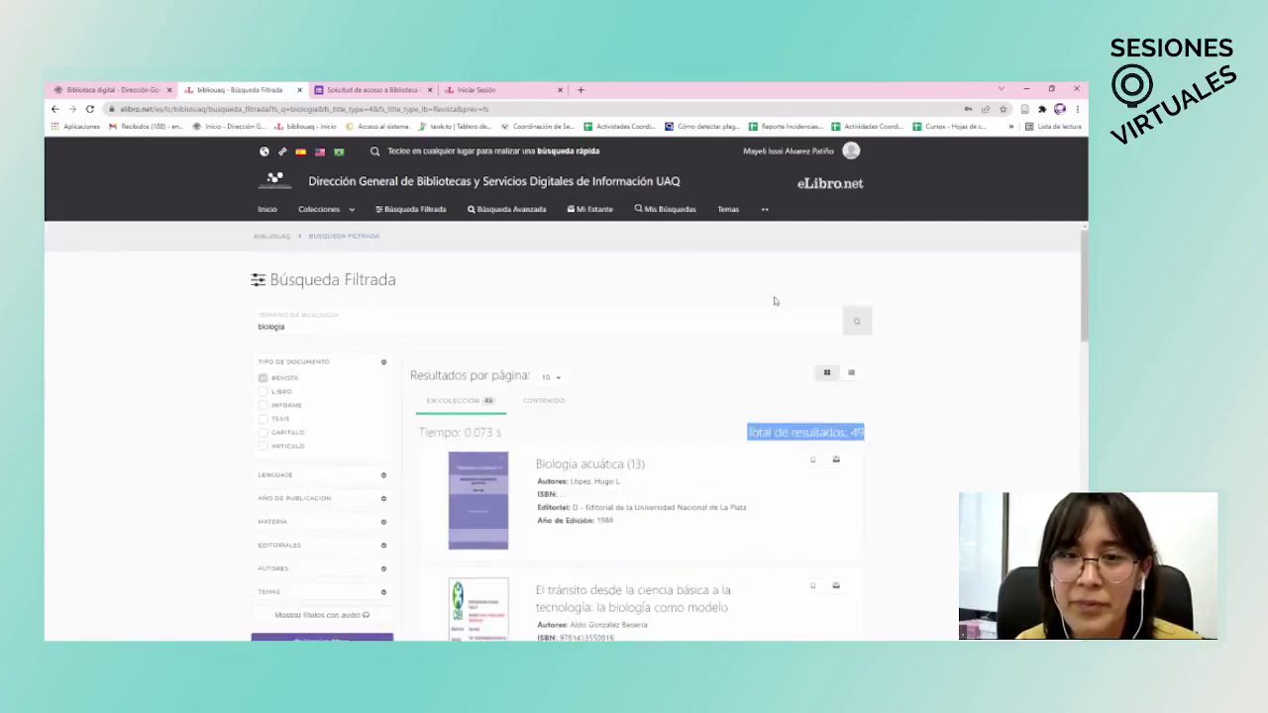
Step: Run a quick search for "docencia"
click(572, 156)
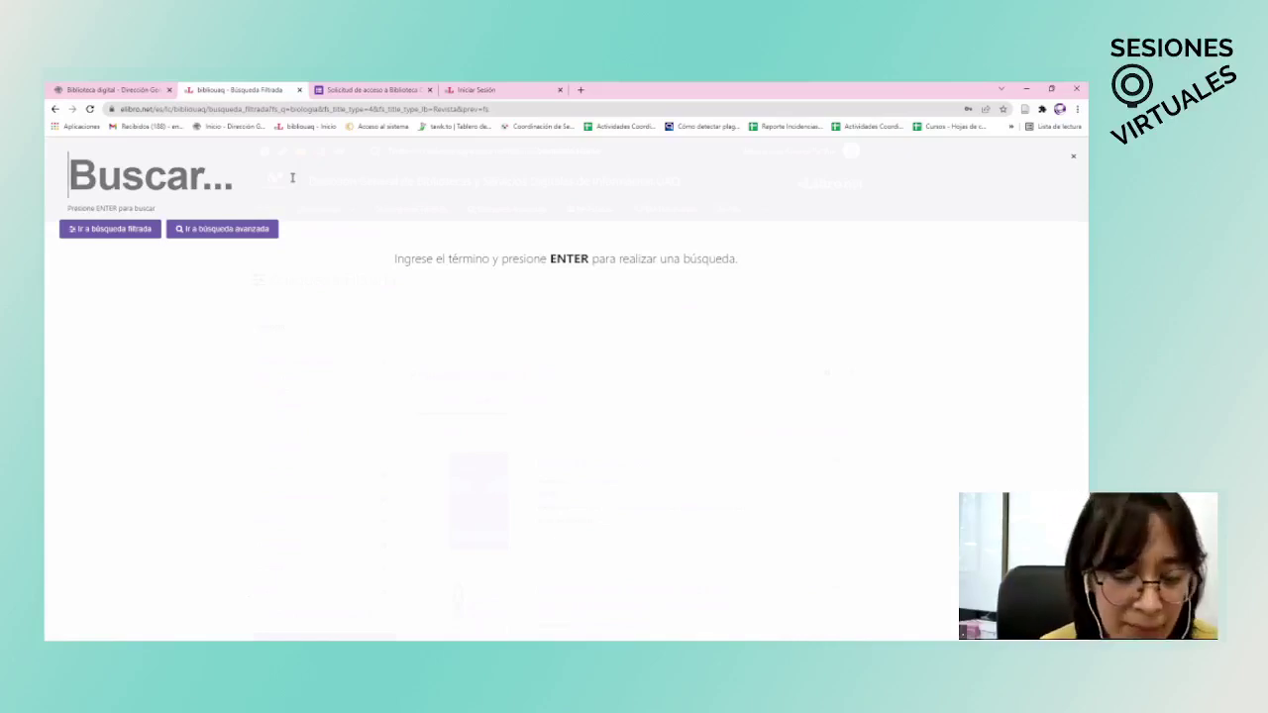
text(docencia)
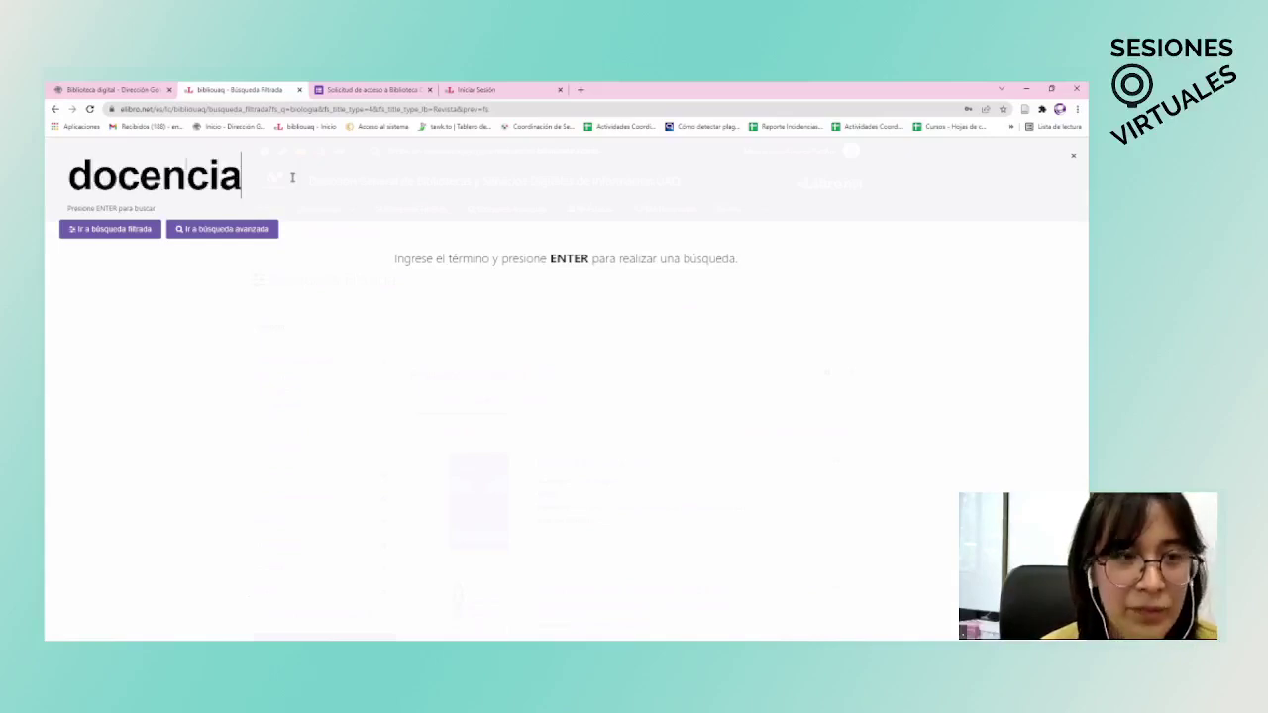
key(Return)
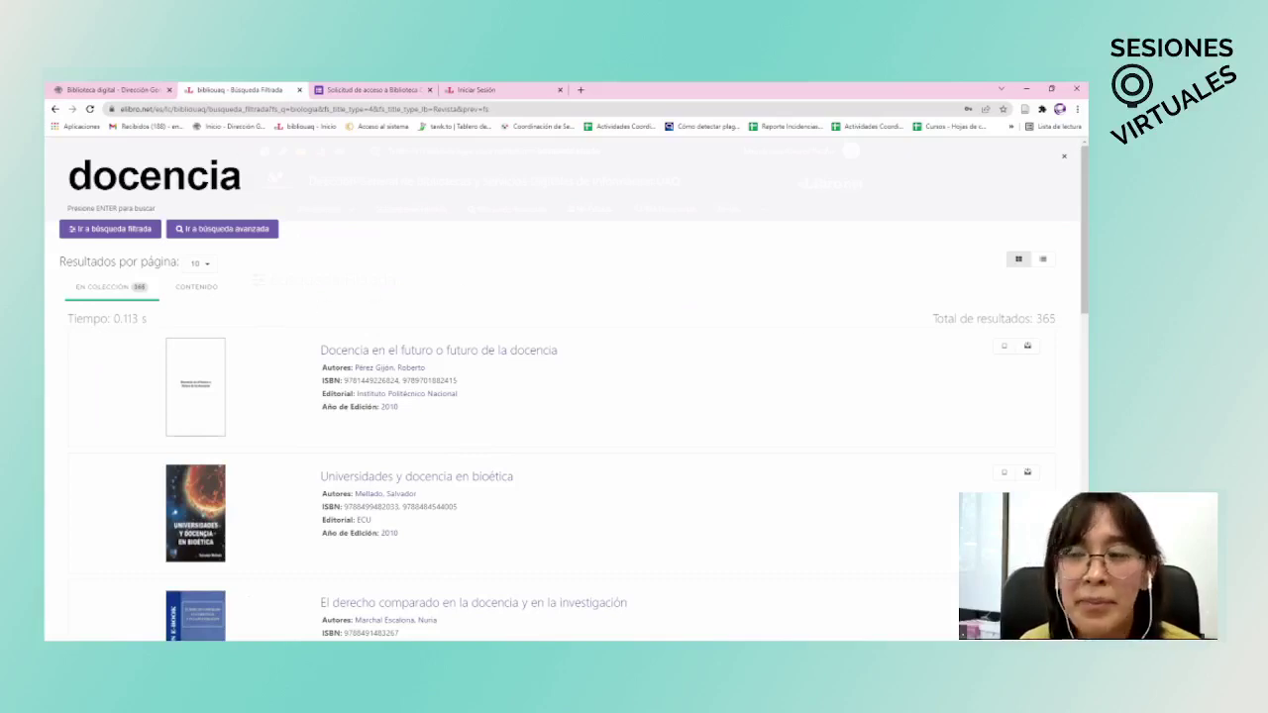
Step: Review the quick search total and titles, and open the record of "Docencia en el futuro o futuro de la docencia"
drag(931, 318, 1051, 317)
click(1062, 319)
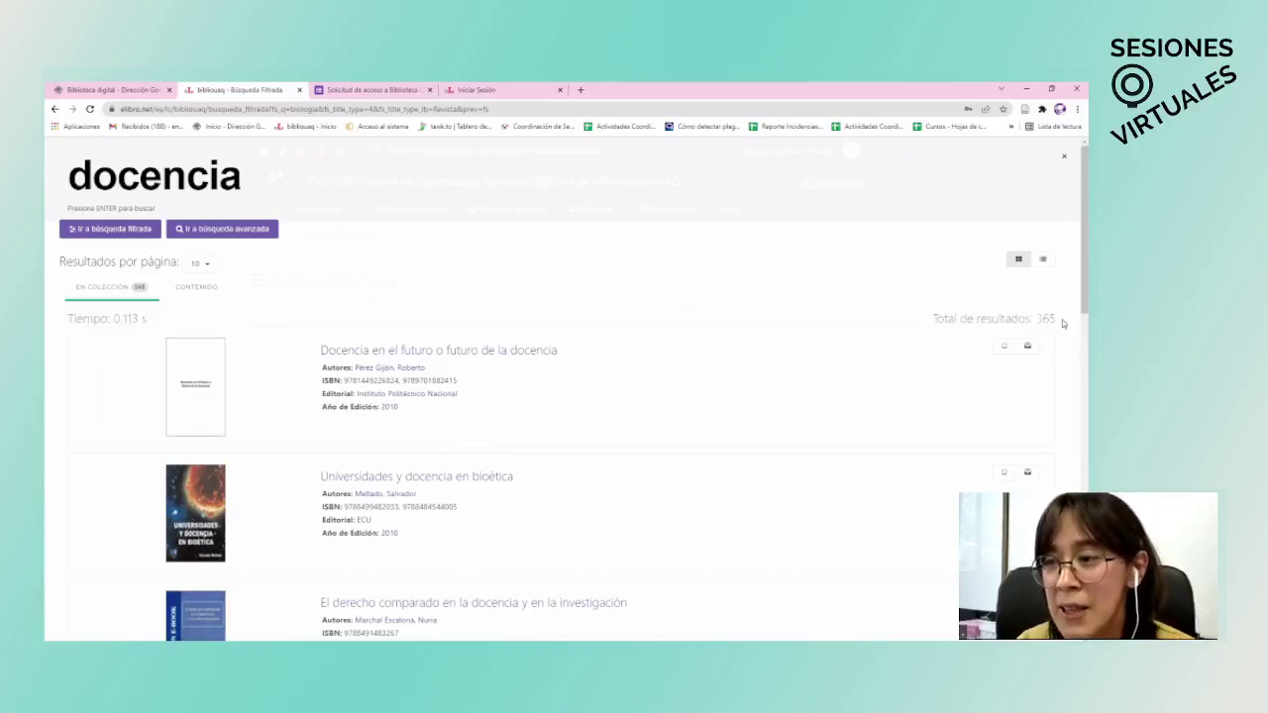
triple_click(1056, 319)
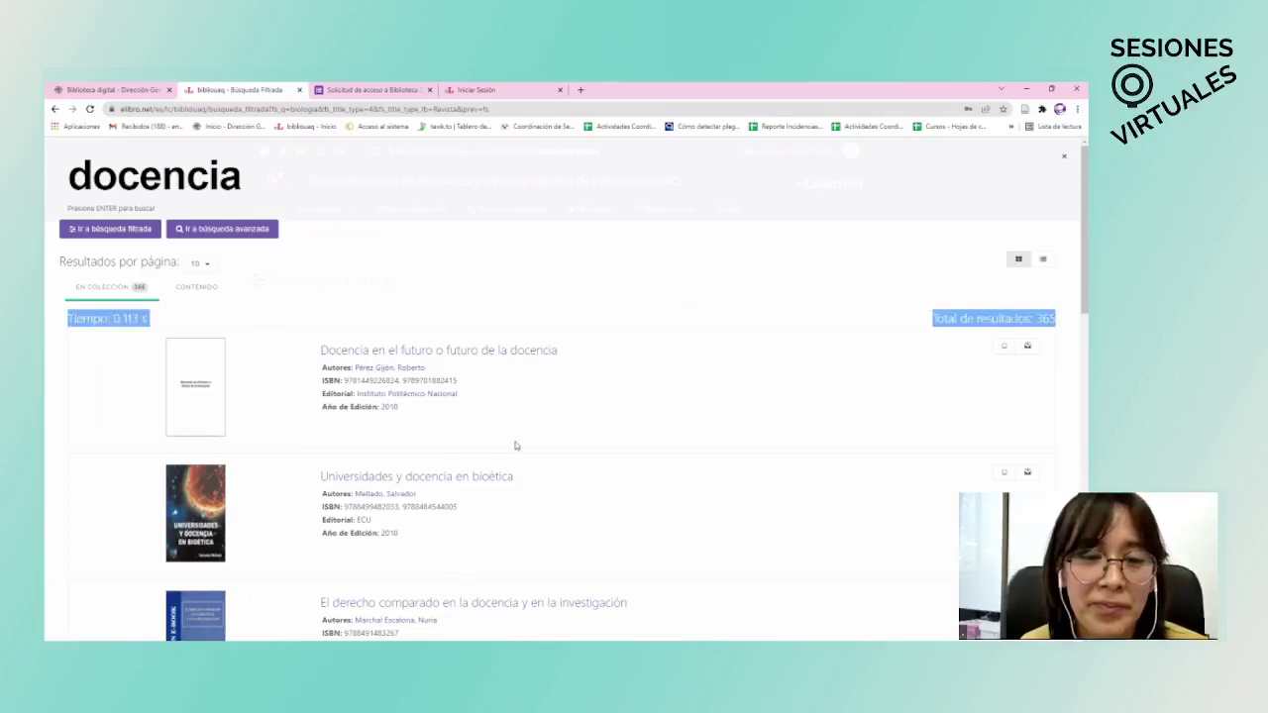
scroll(515, 446, down, 2)
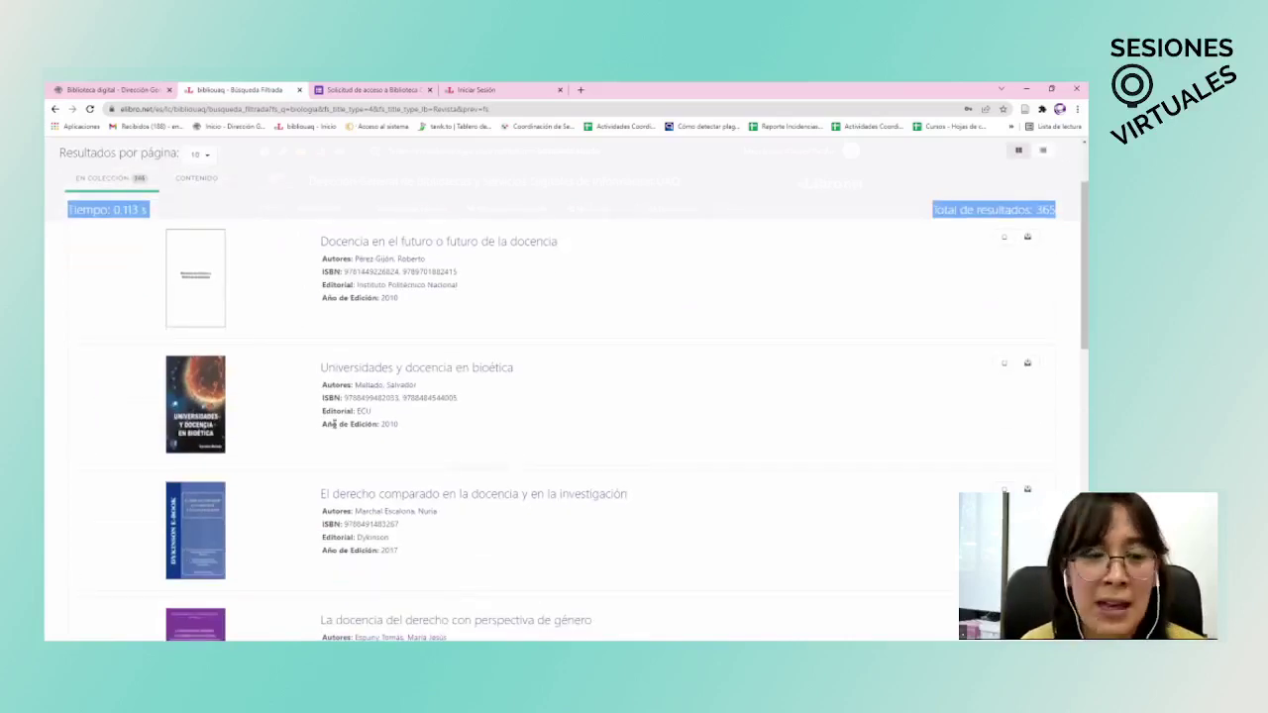
scroll(334, 424, down, 5)
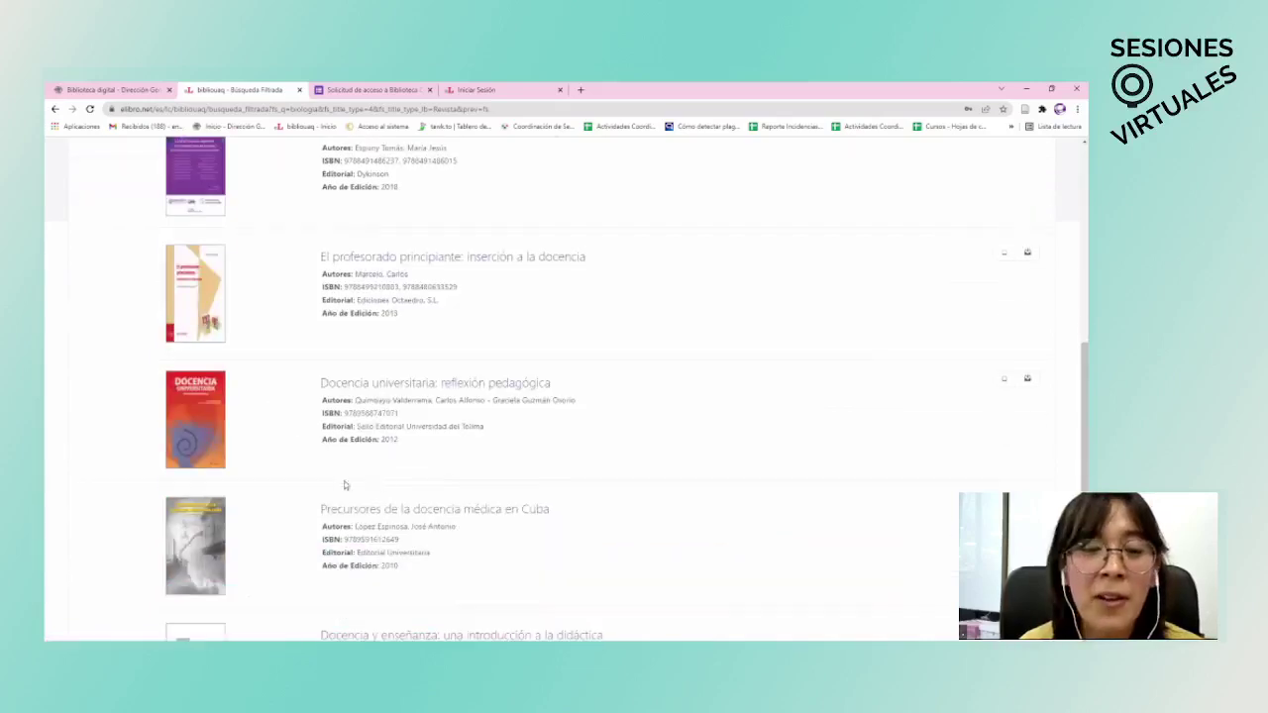
scroll(345, 485, up, 5)
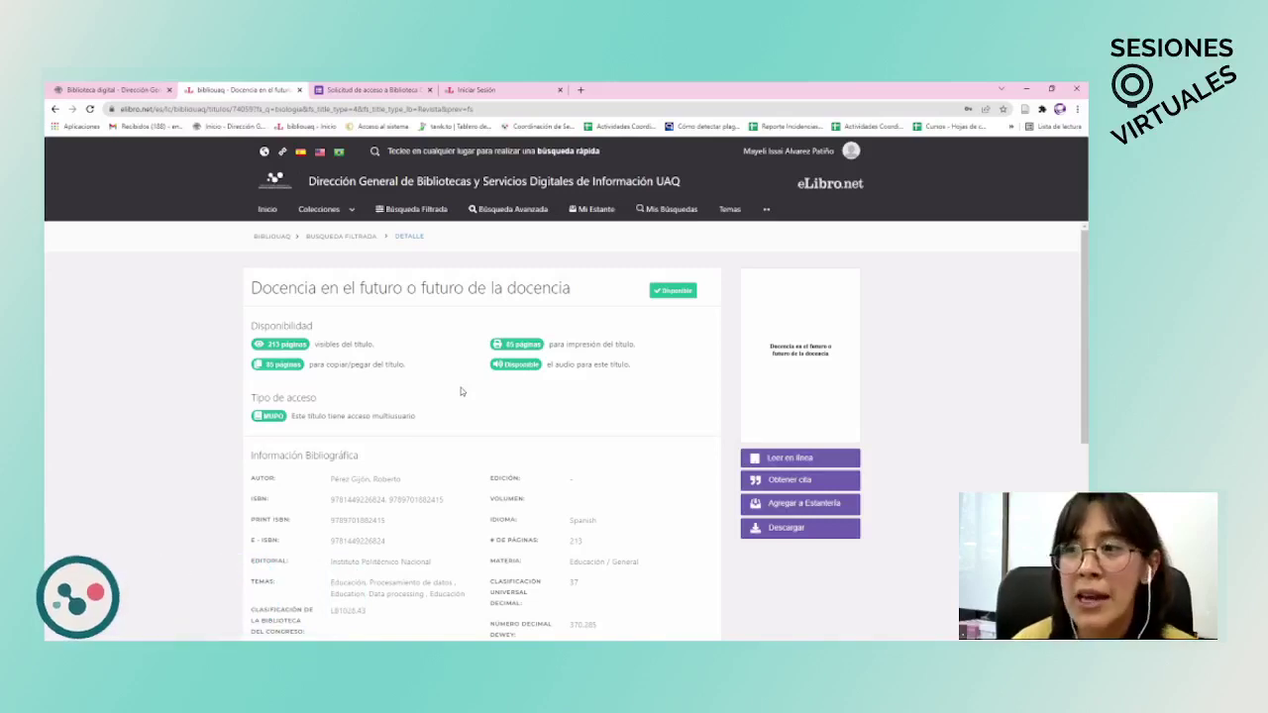
Step: Examine the title's availability, access type, bibliographic information and table of contents
scroll(461, 392, down, 3)
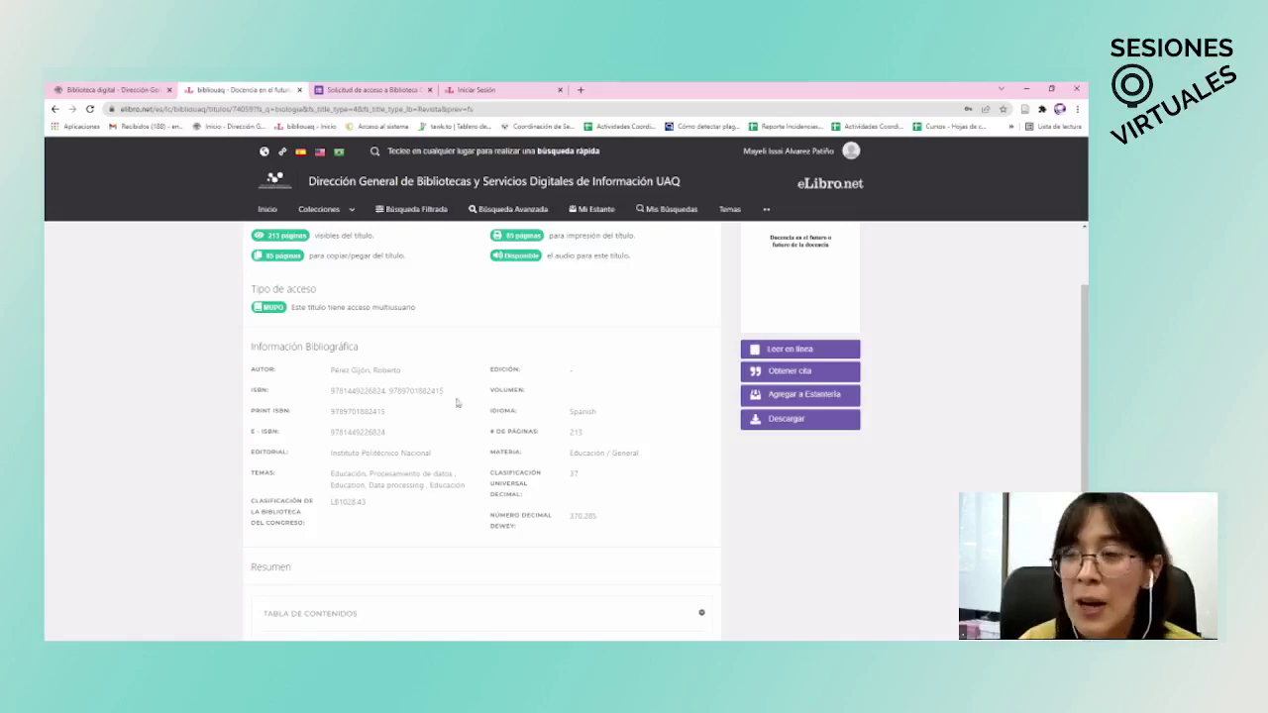
scroll(547, 422, down, 3)
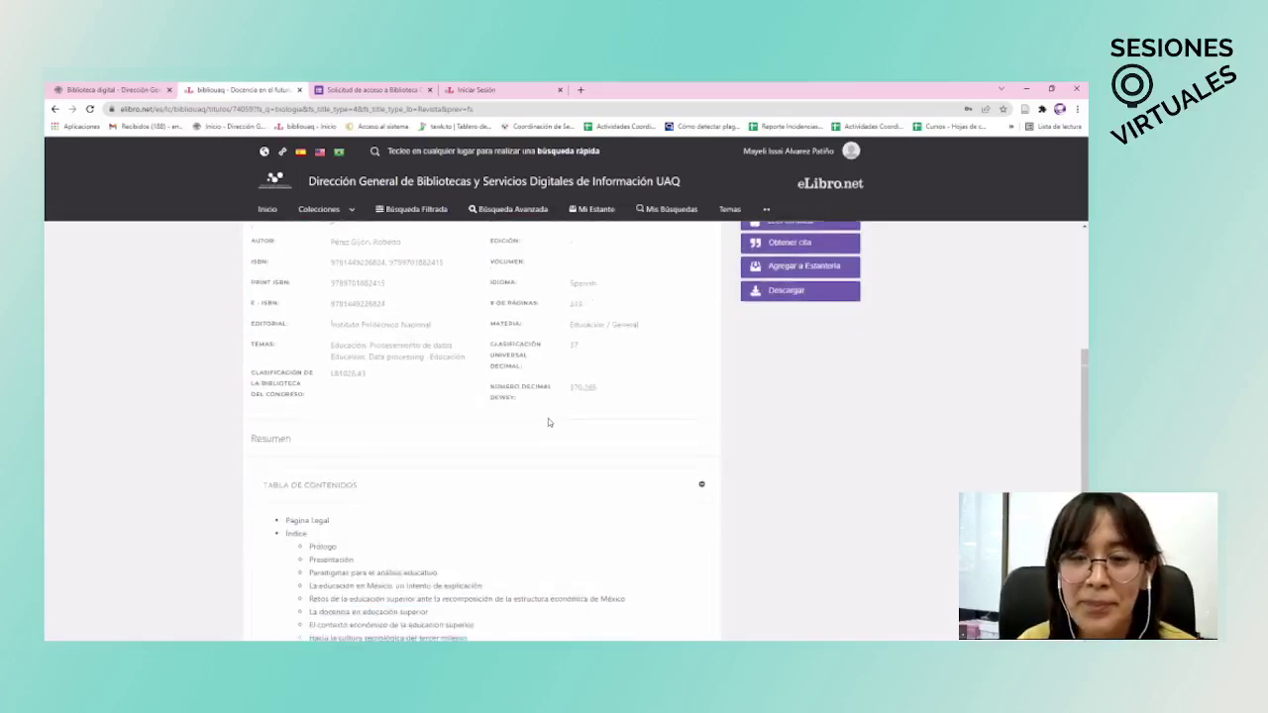
scroll(563, 419, down, 1)
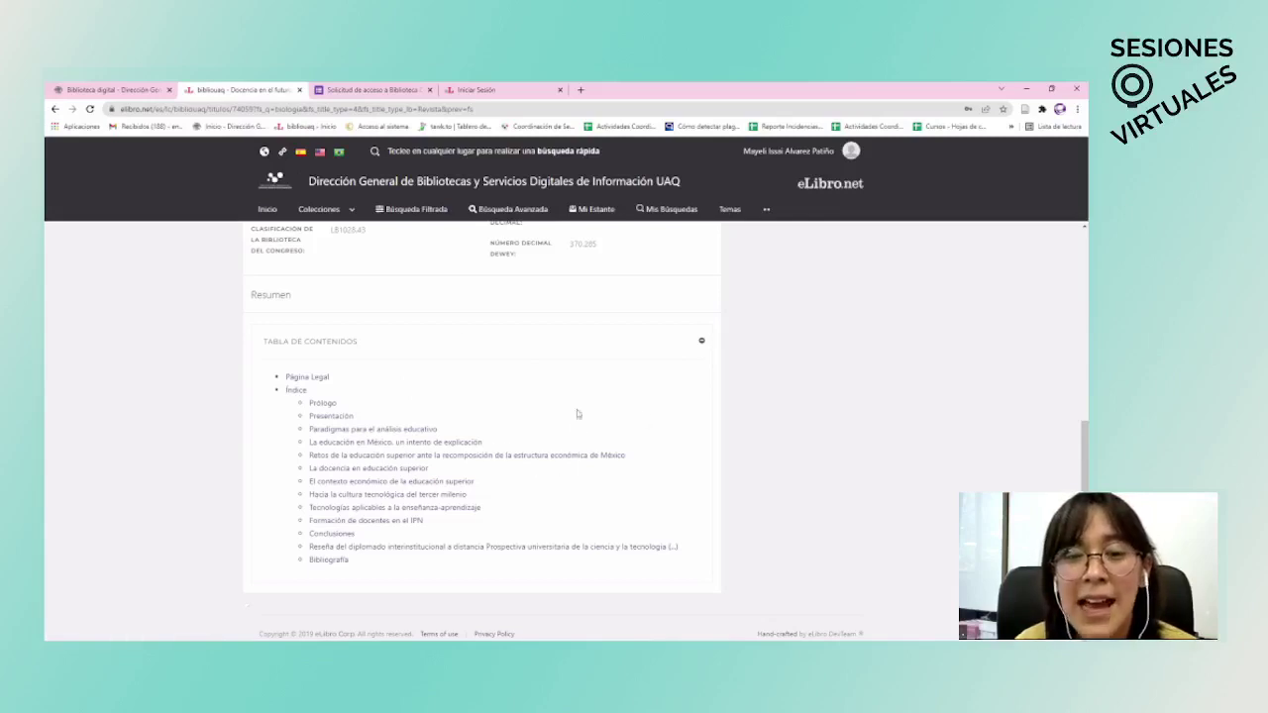
scroll(584, 432, down, 1)
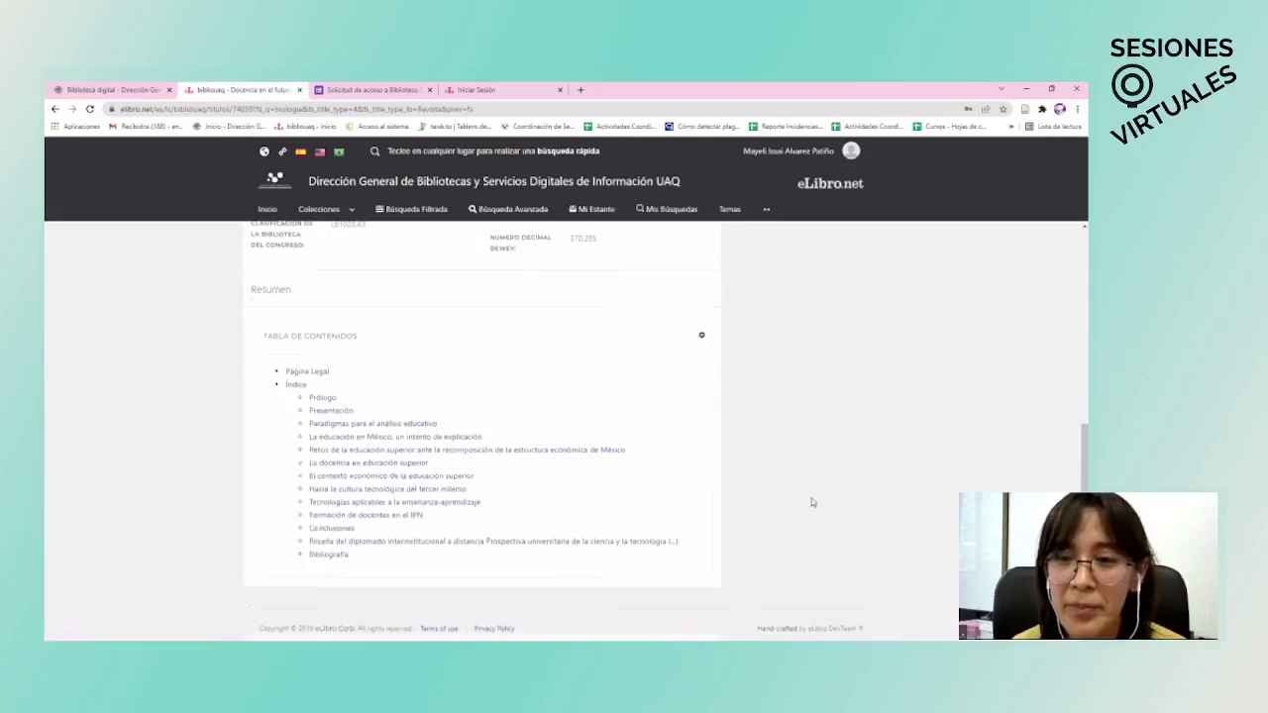
scroll(812, 498, up, 5)
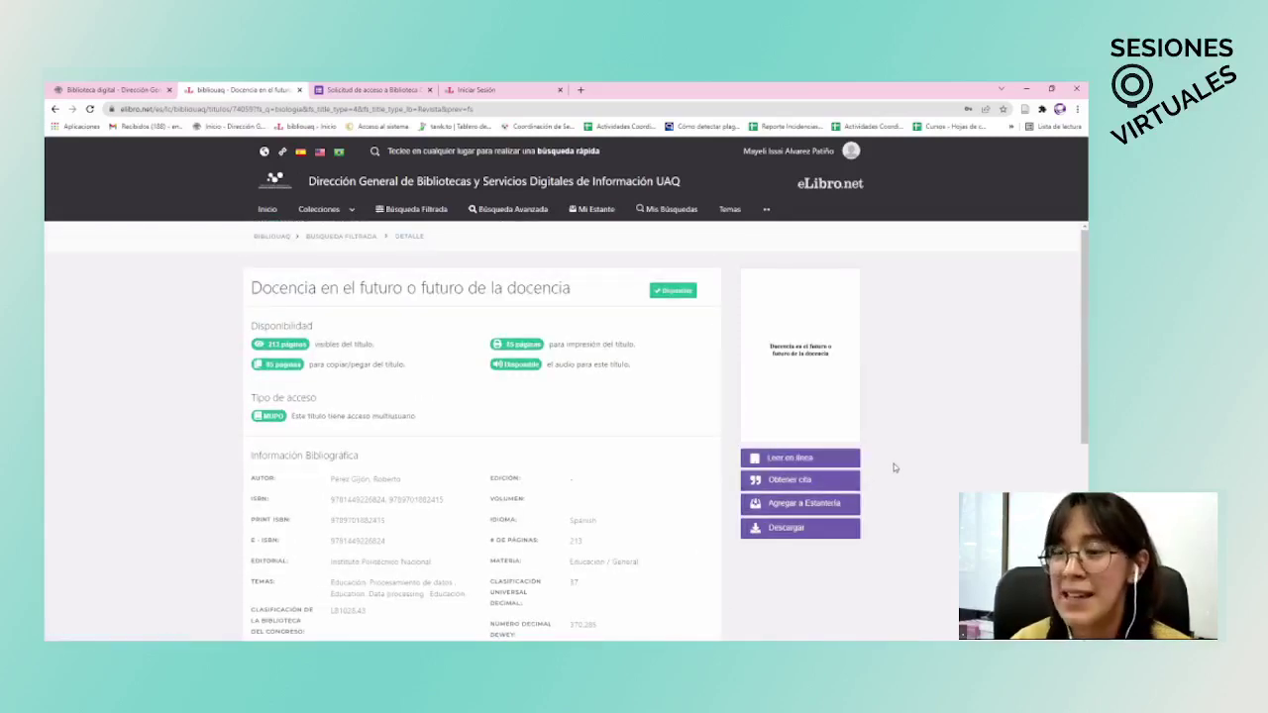
Step: Open the title's bibliographic reference, check the available citation formats and copy the APA 7 citation
click(837, 484)
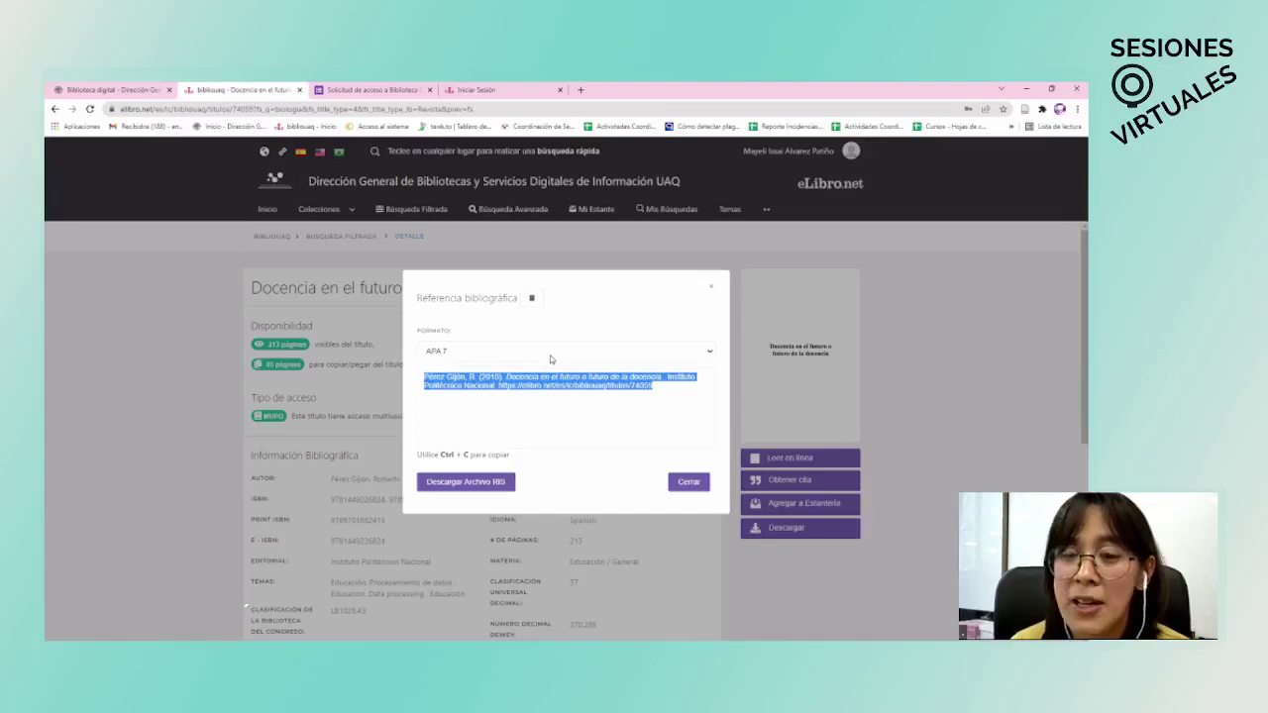
click(672, 356)
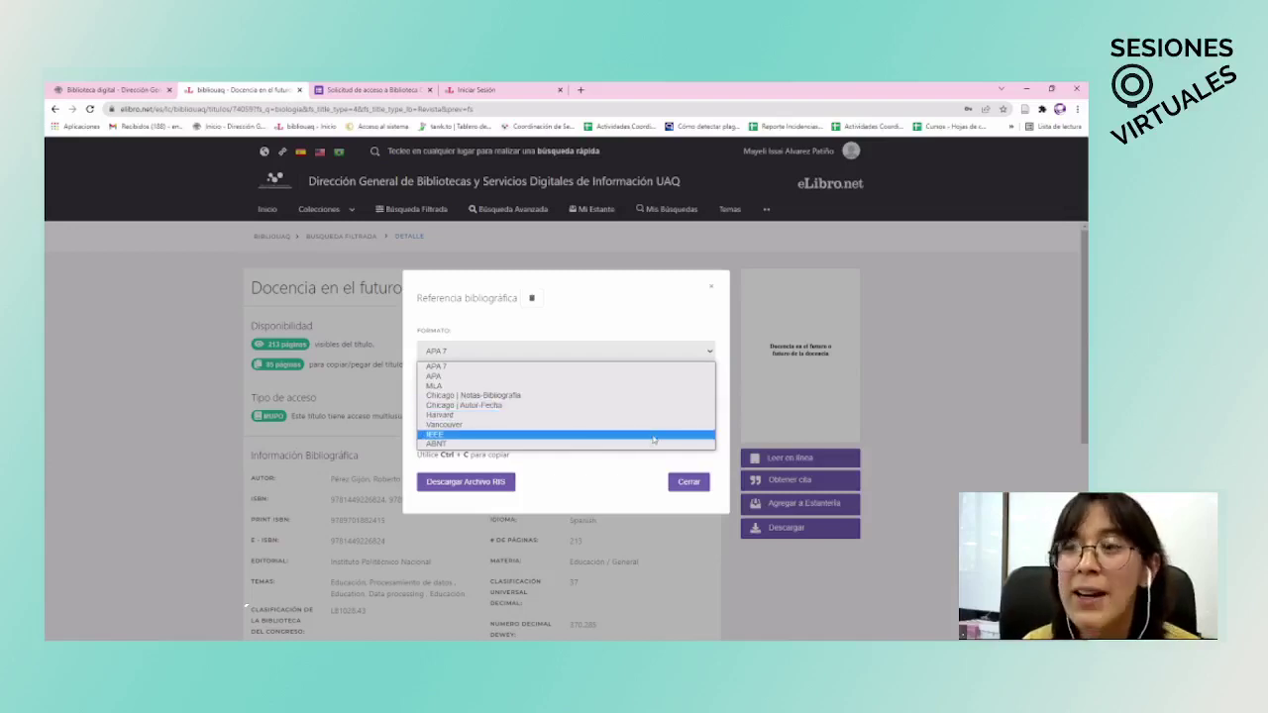
click(598, 499)
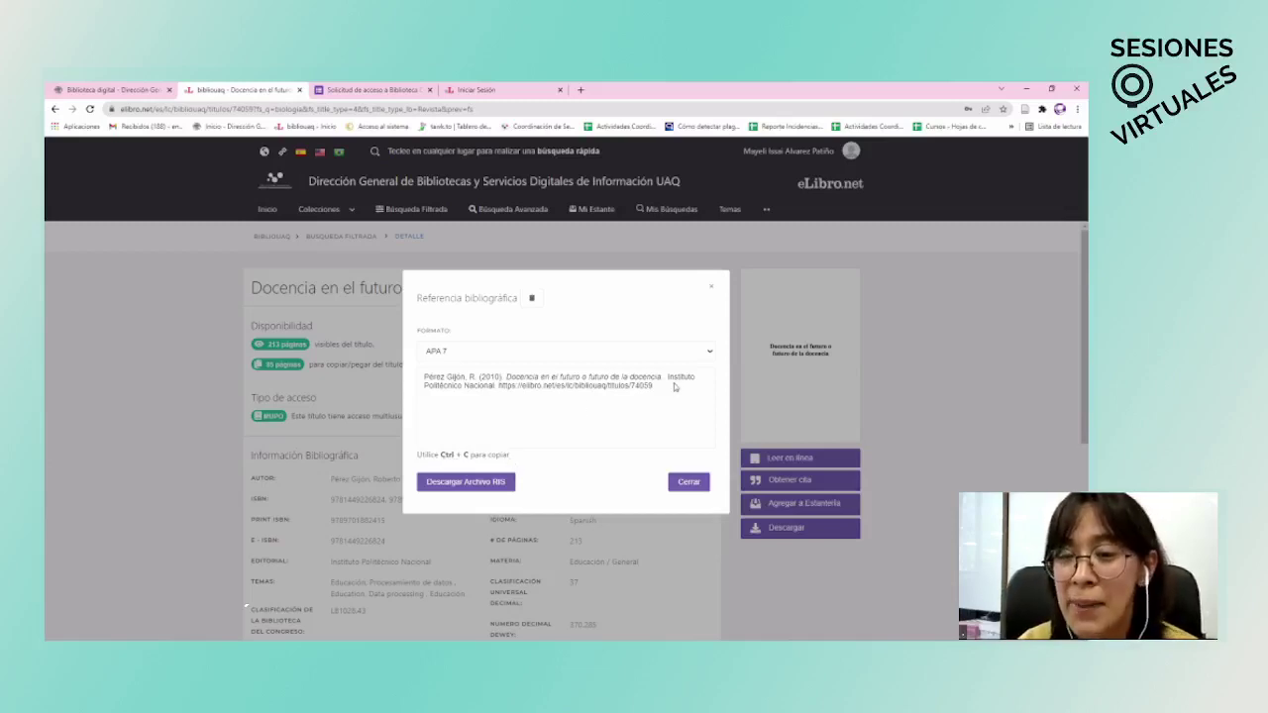
drag(660, 391, 424, 376)
key(ctrl+c)
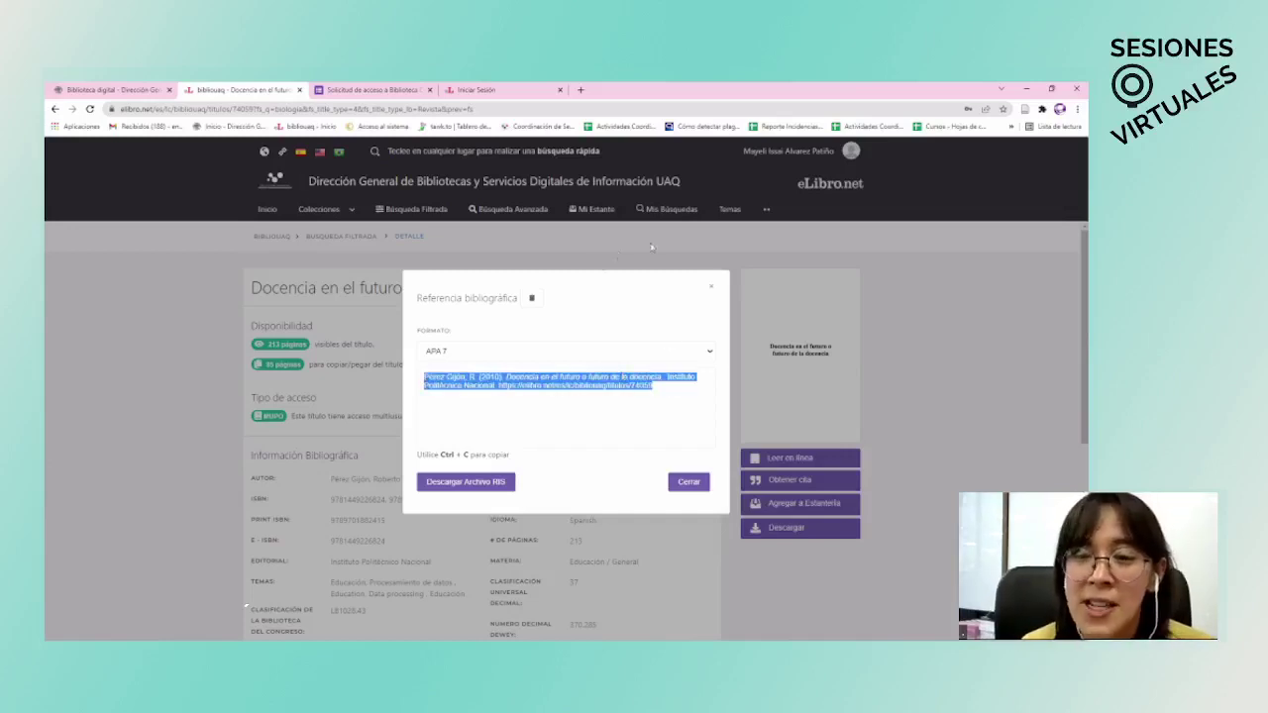
Step: Create a blank Google Docs document in a new browser tab and paste the copied citation into it
click(580, 90)
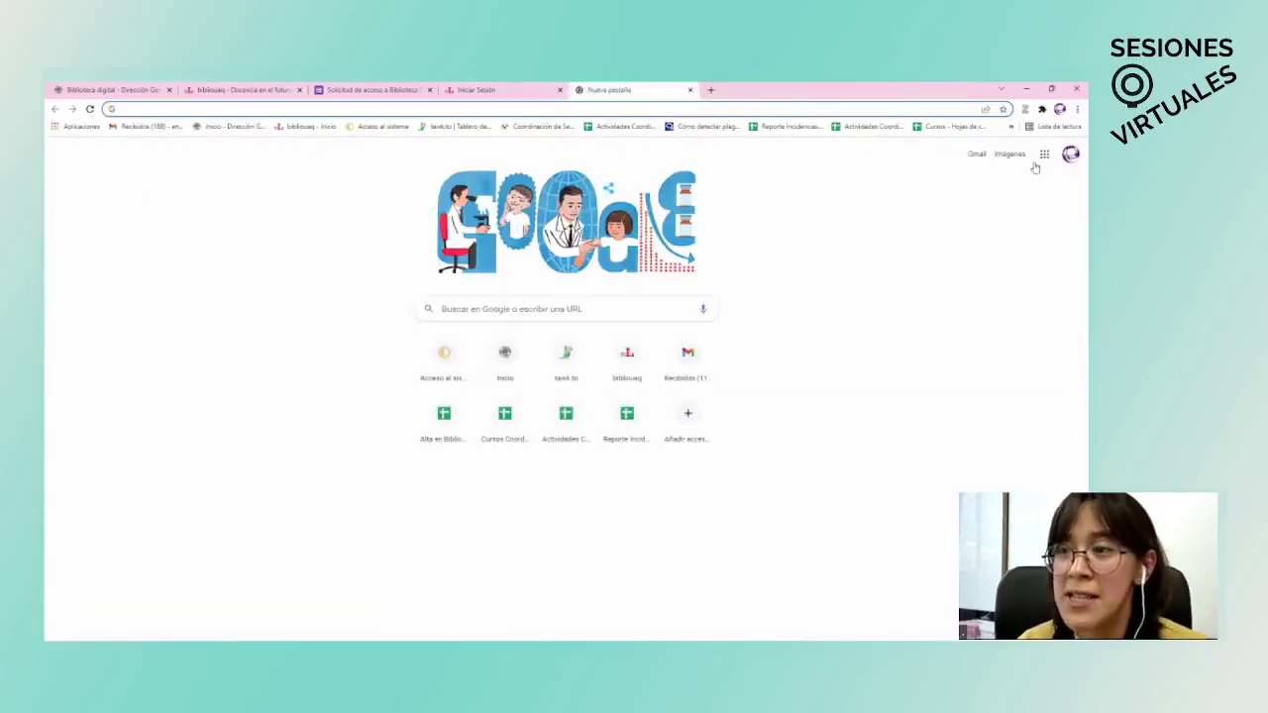
click(1038, 160)
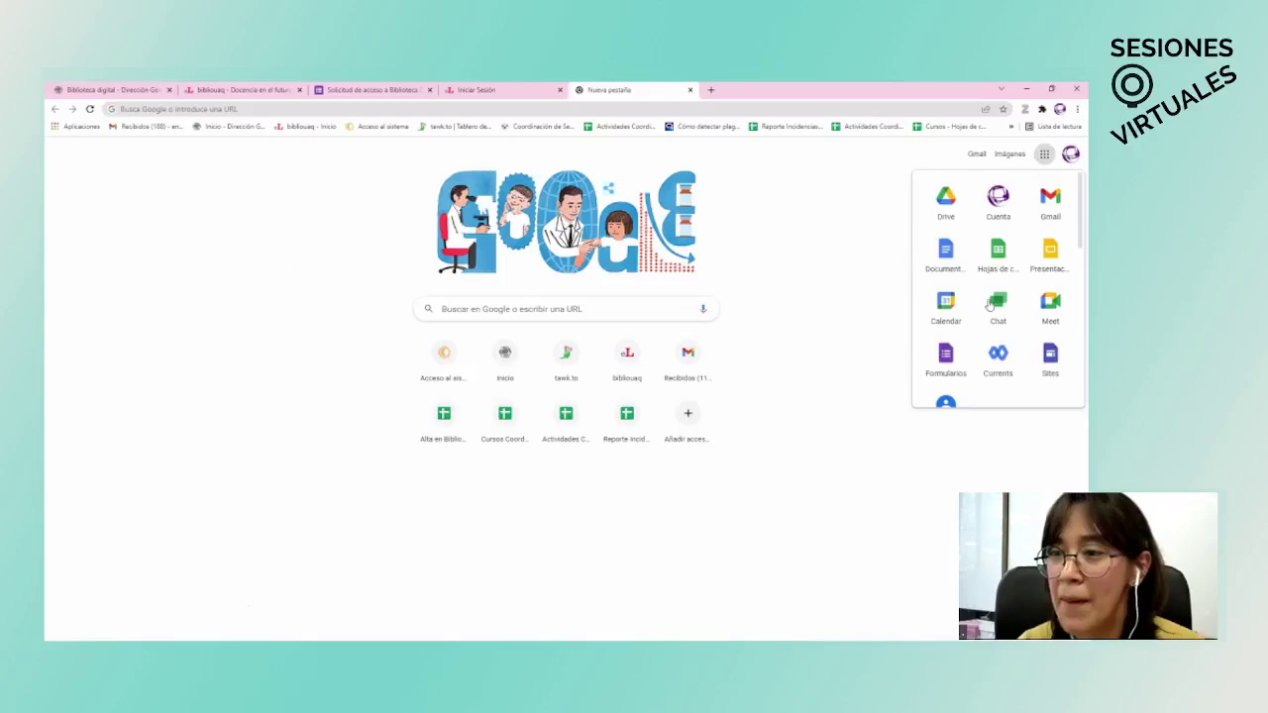
click(946, 255)
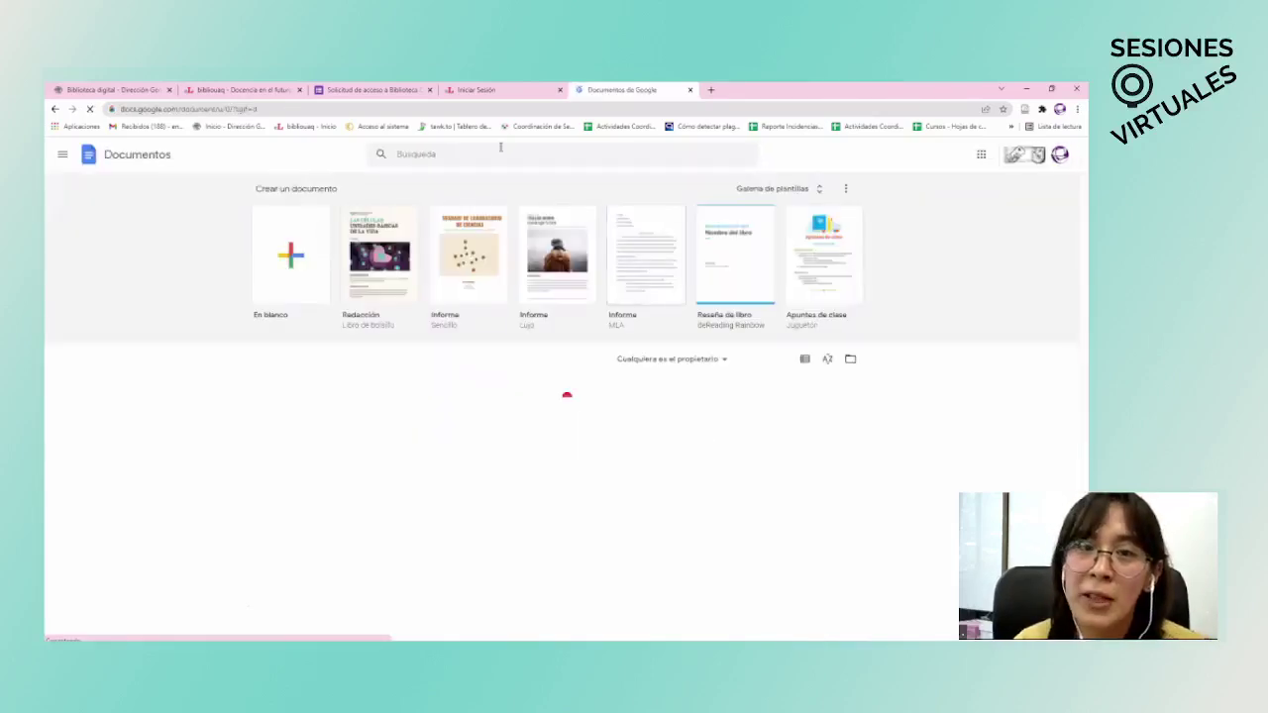
click(303, 263)
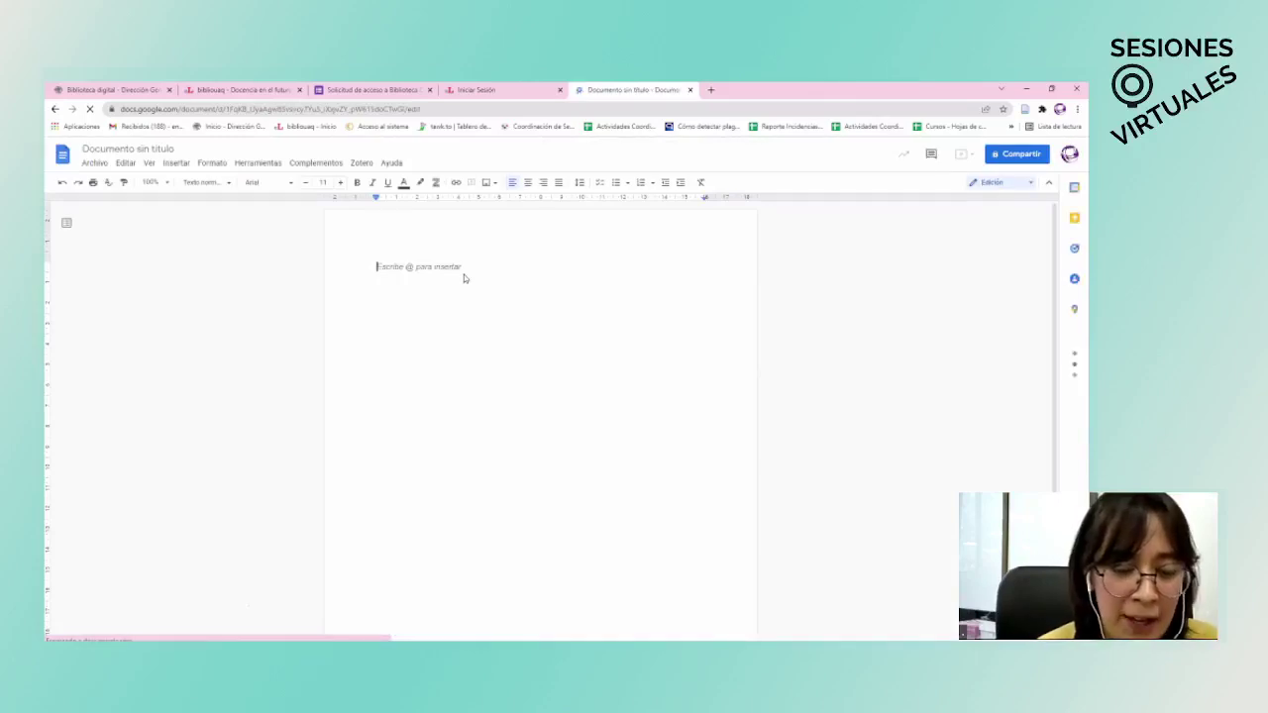
key(ctrl+v)
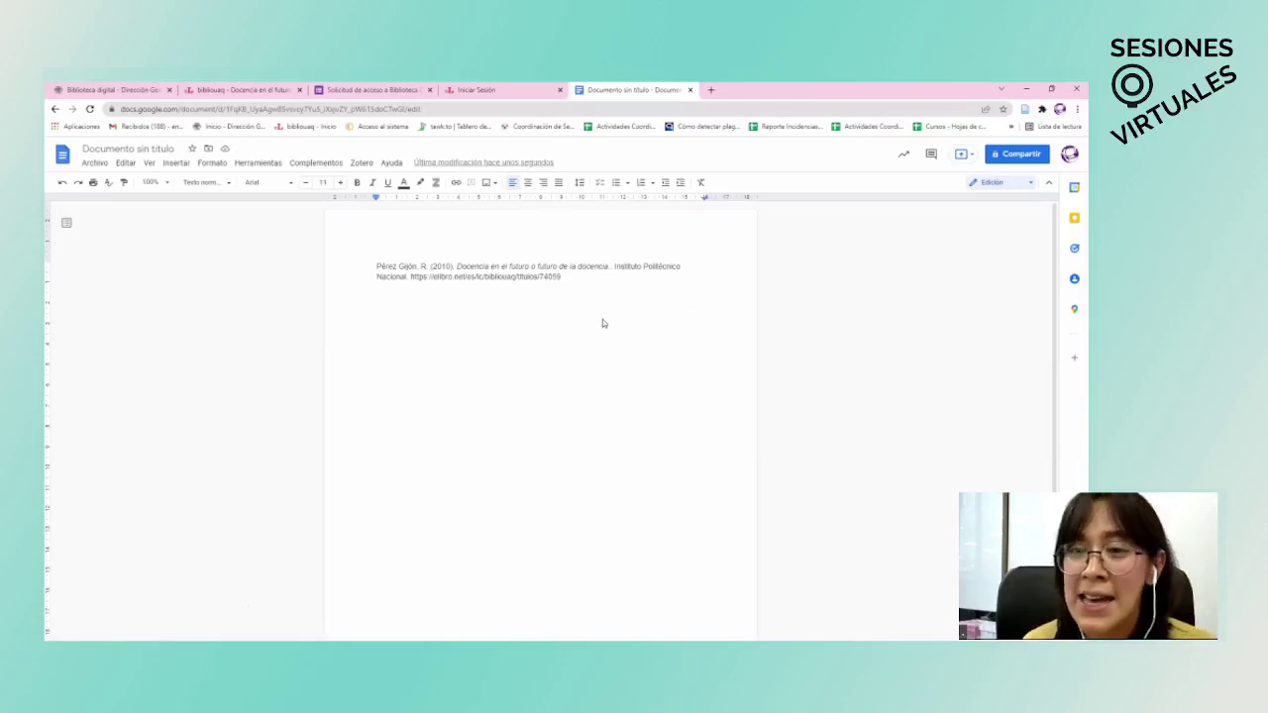
key(BackSpace)
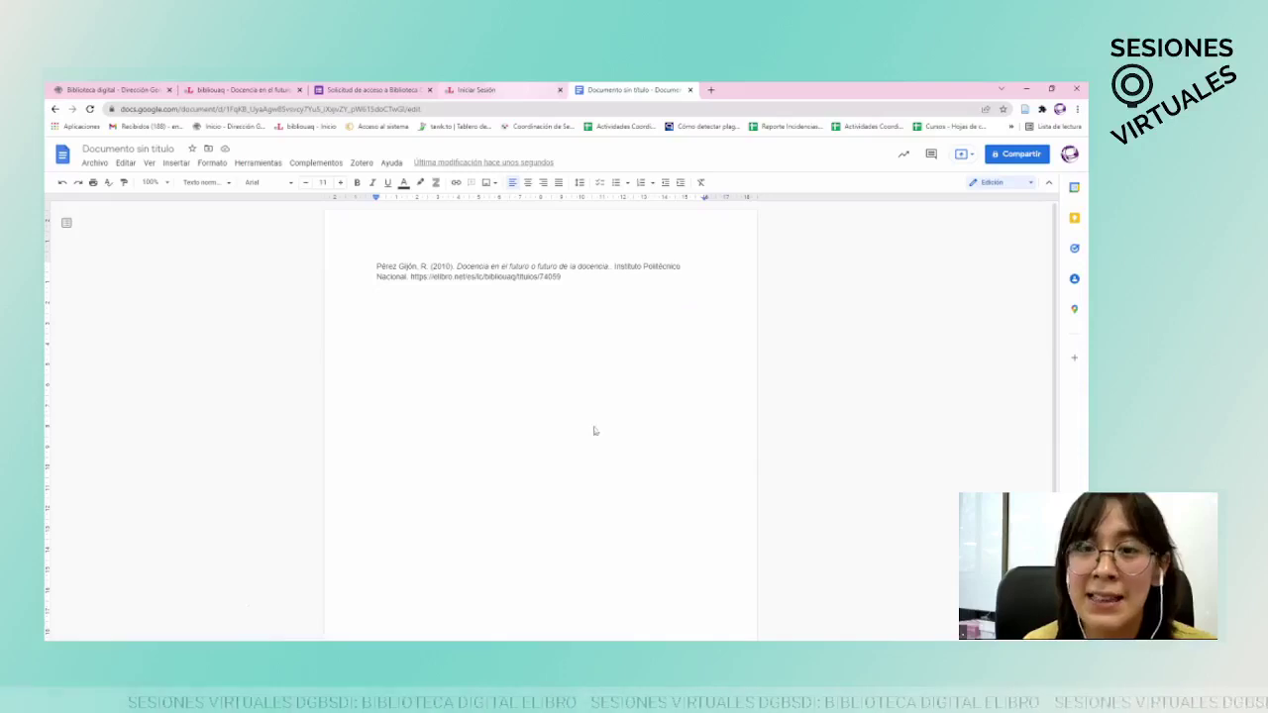
Step: Switch back to the title's eLibro record and close the bibliographic reference
click(501, 89)
click(220, 89)
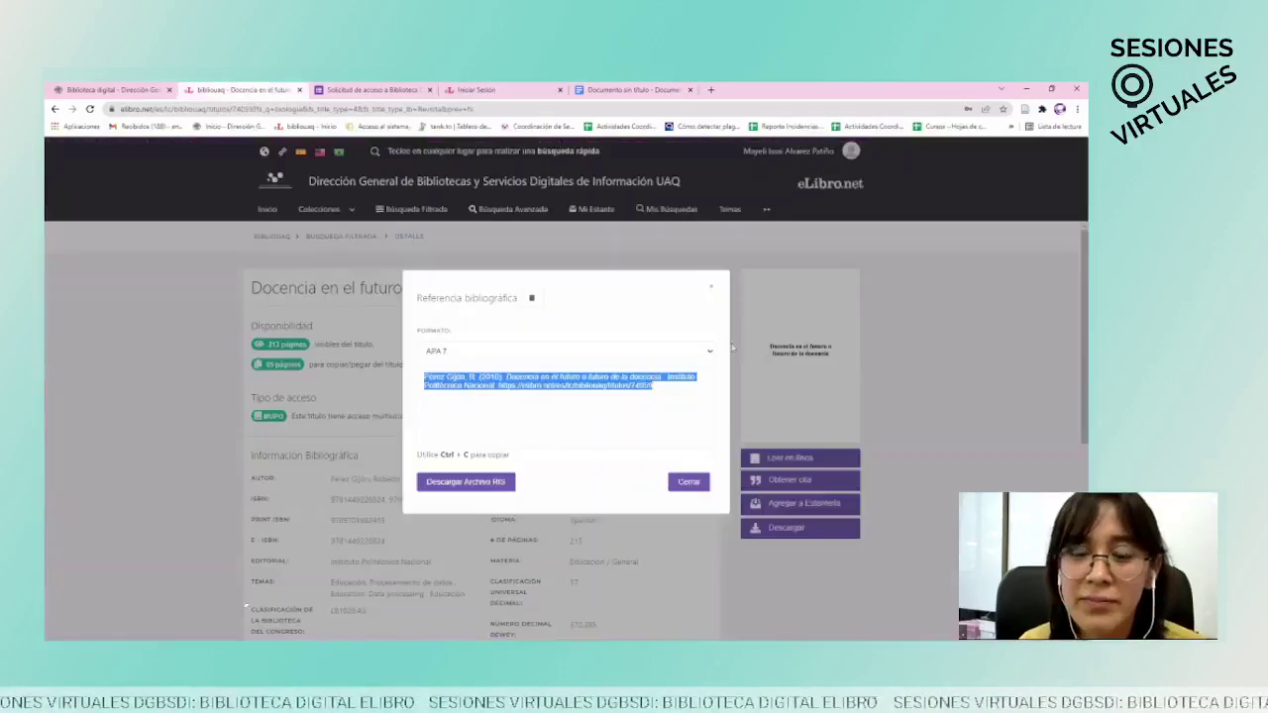
click(689, 482)
Step: Create a shelf folder named "sesion virtual" from the title's add-to-shelf options and close the shelf dialog
scroll(864, 428, down, 2)
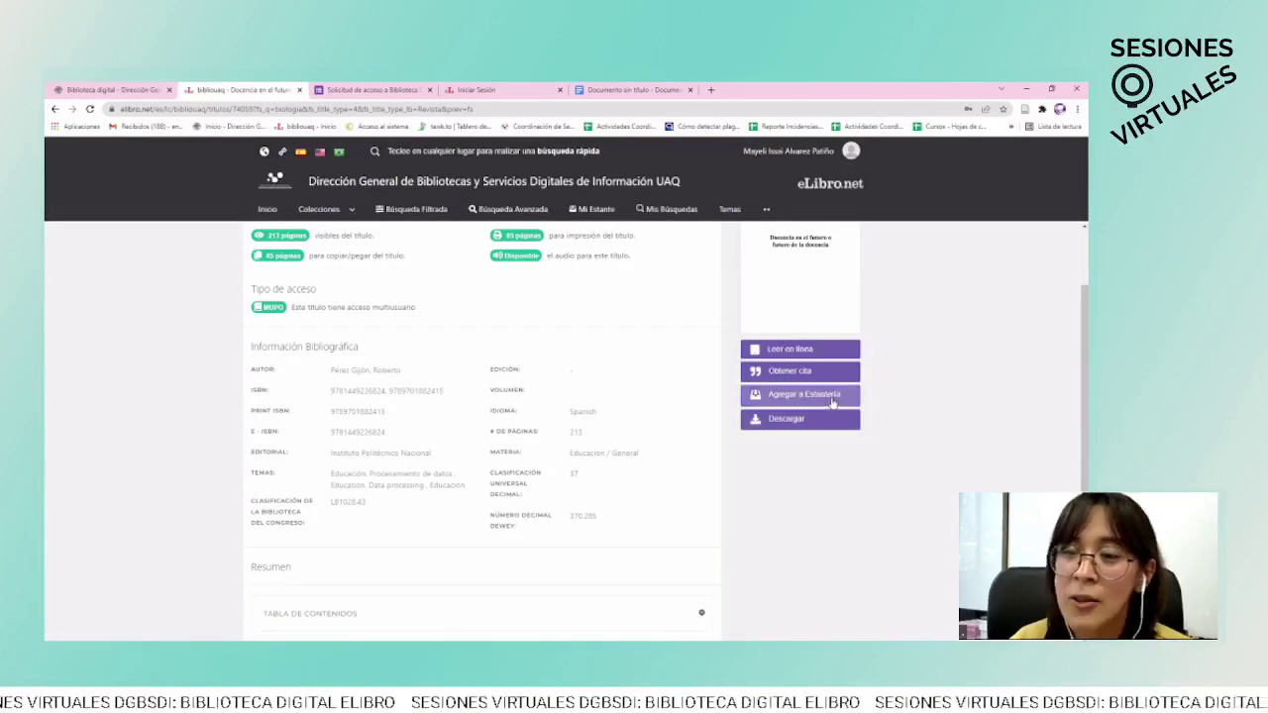
click(833, 396)
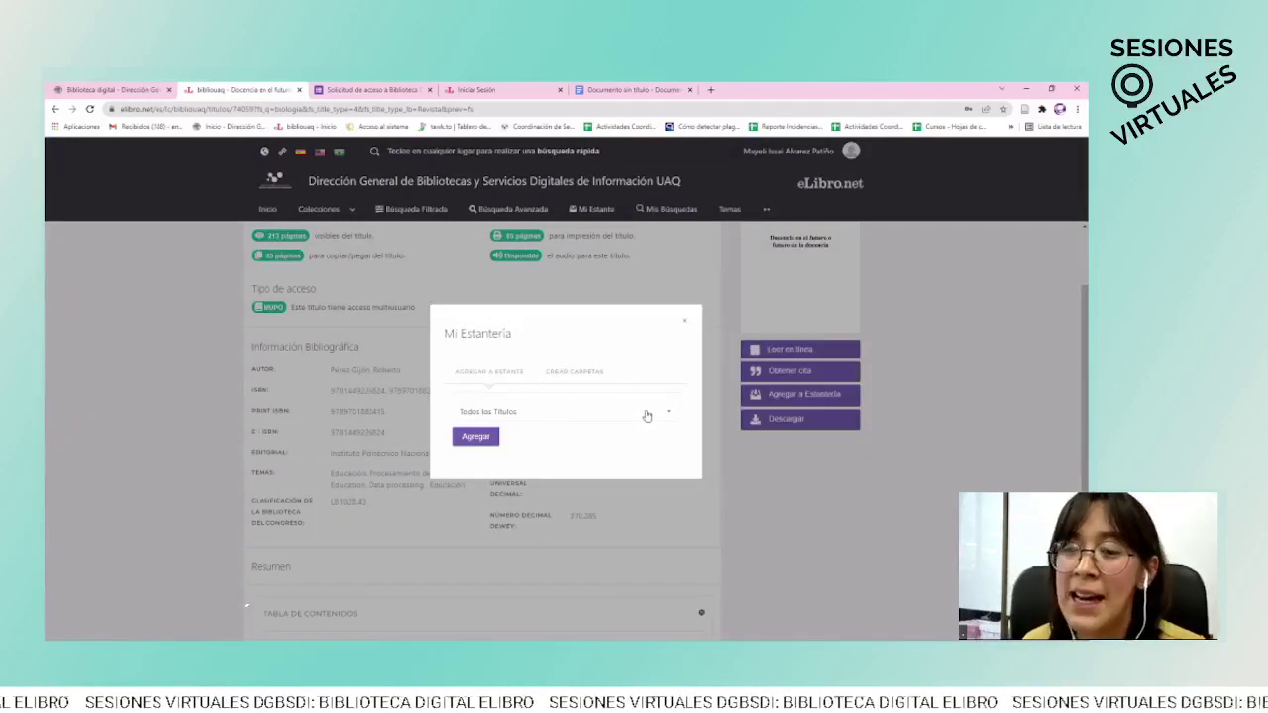
click(594, 372)
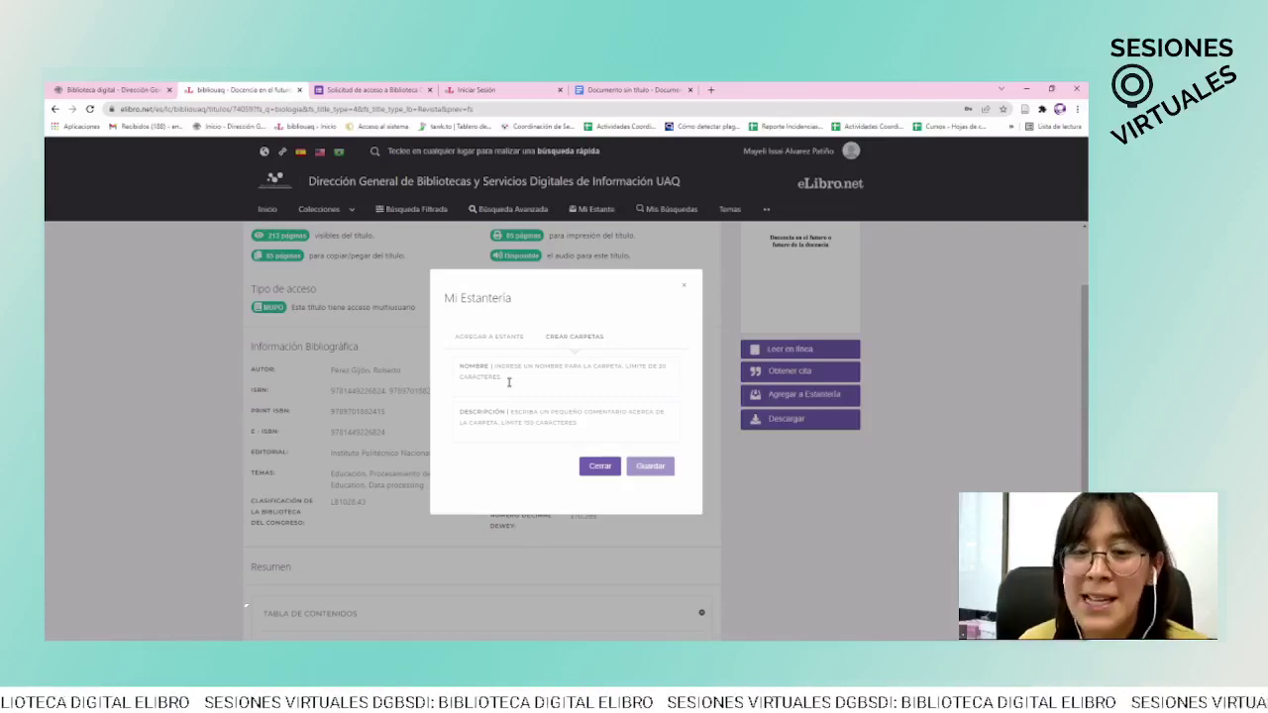
click(508, 384)
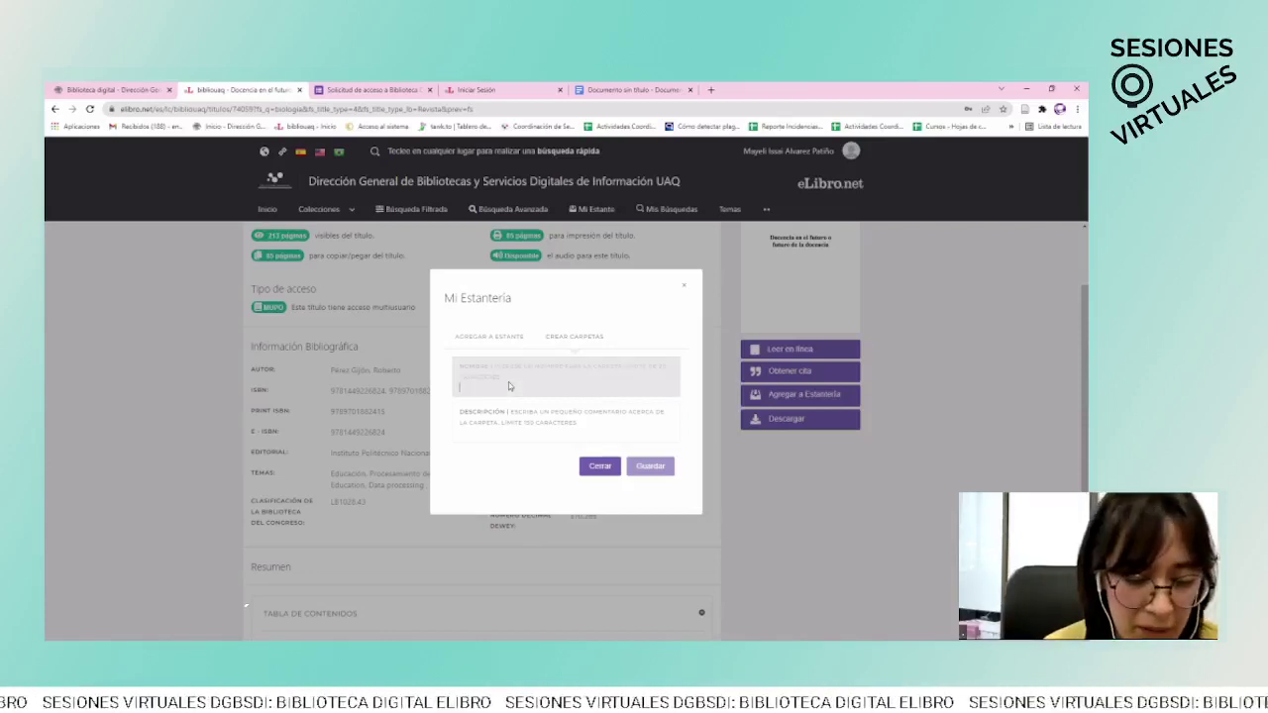
text(sesion virtu)
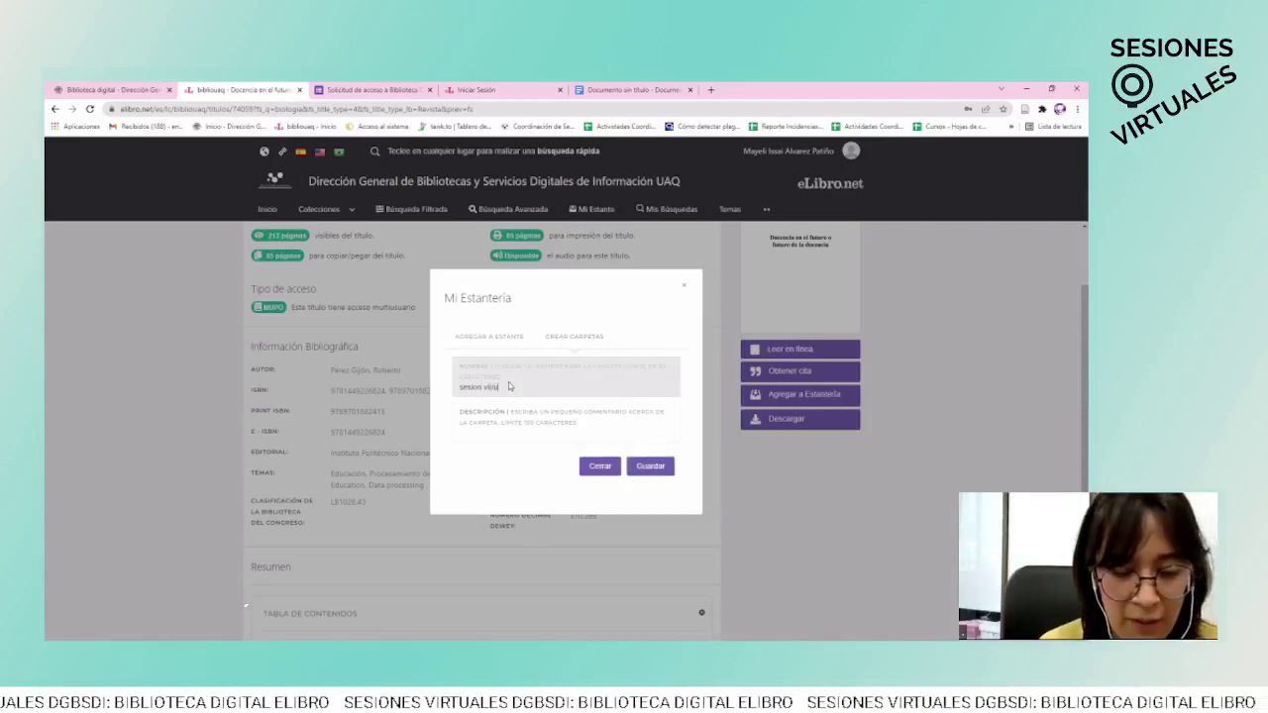
text(al)
click(658, 468)
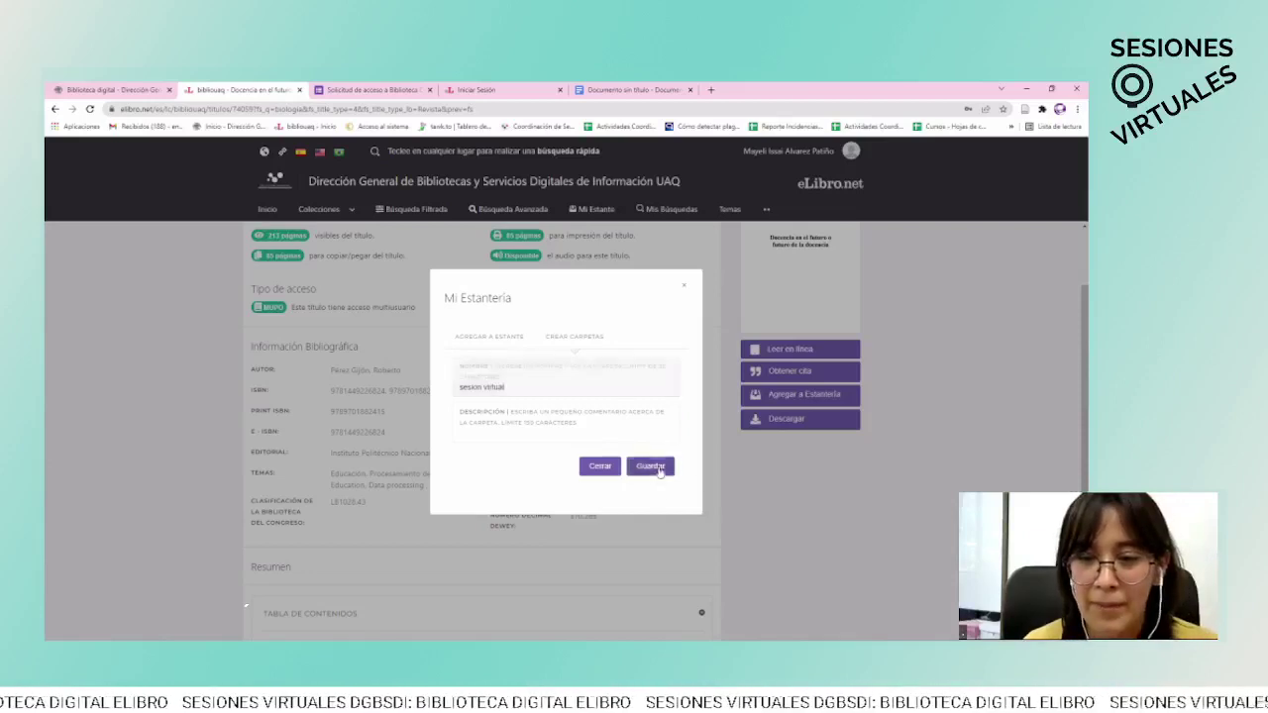
click(758, 511)
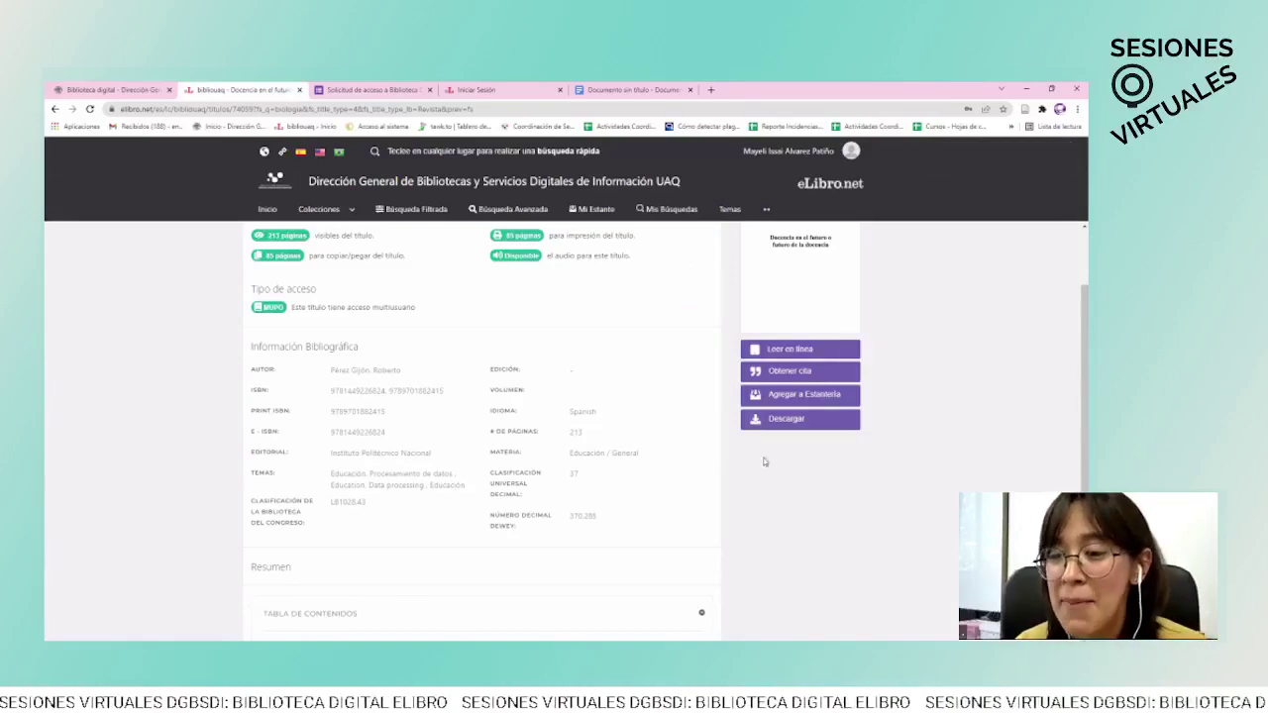
Step: Look at the title's download option and the eLibro app installation page, and return to the record
click(800, 423)
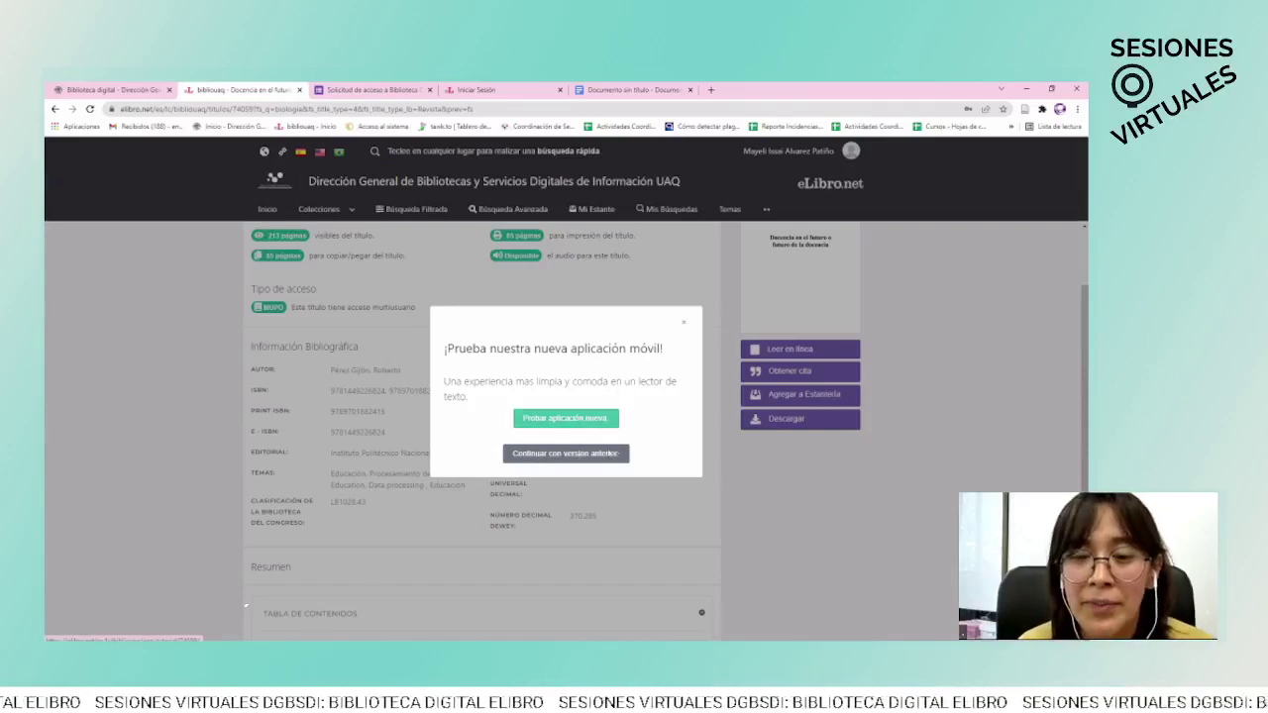
click(573, 420)
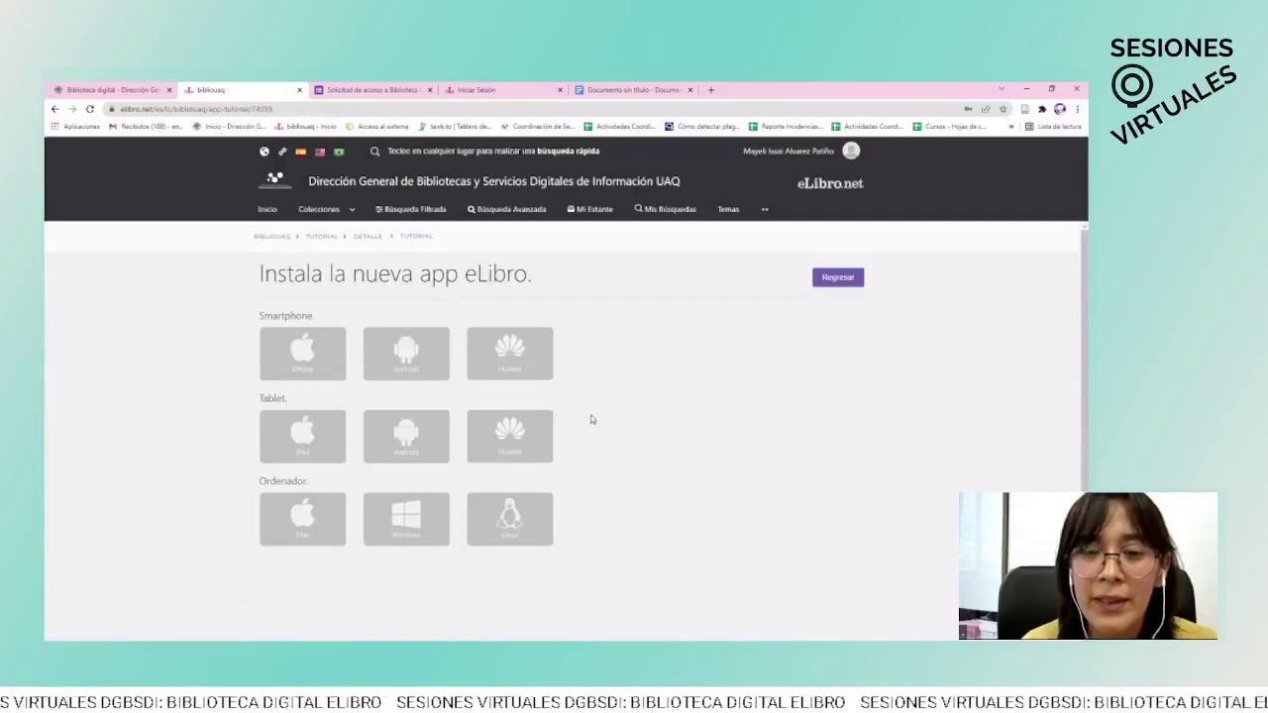
scroll(591, 372, down, 1)
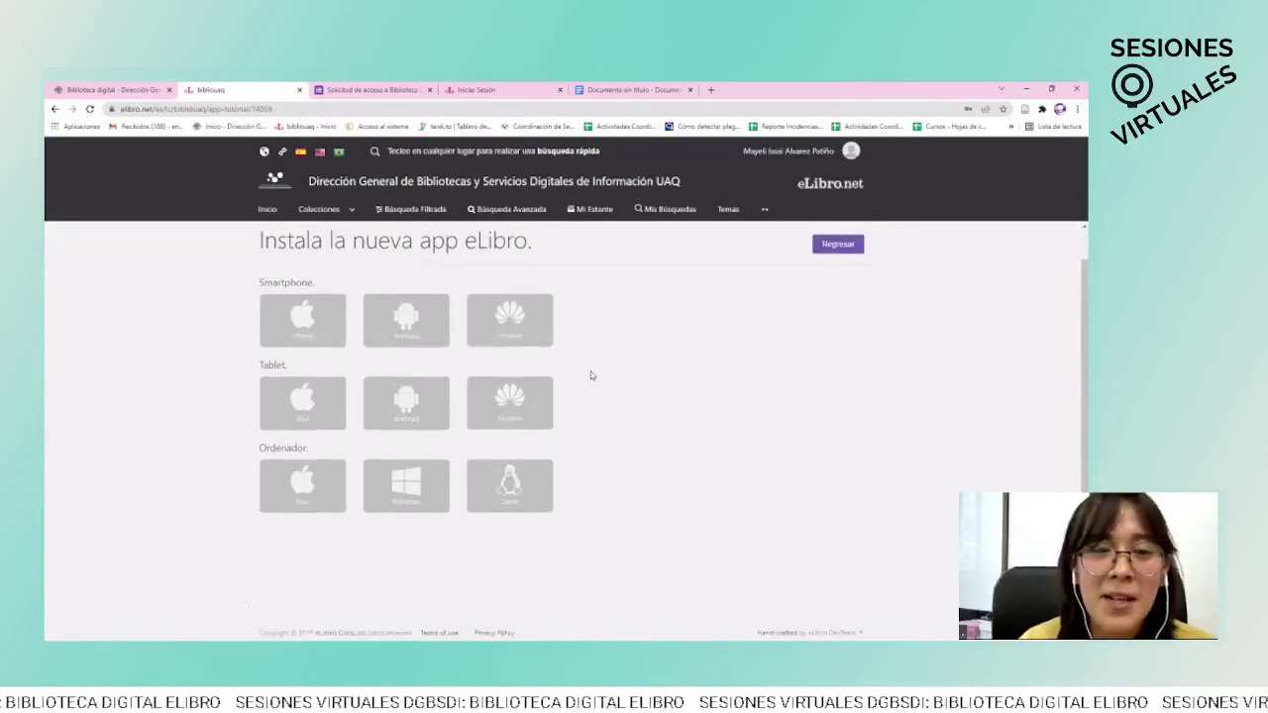
scroll(591, 371, up, 1)
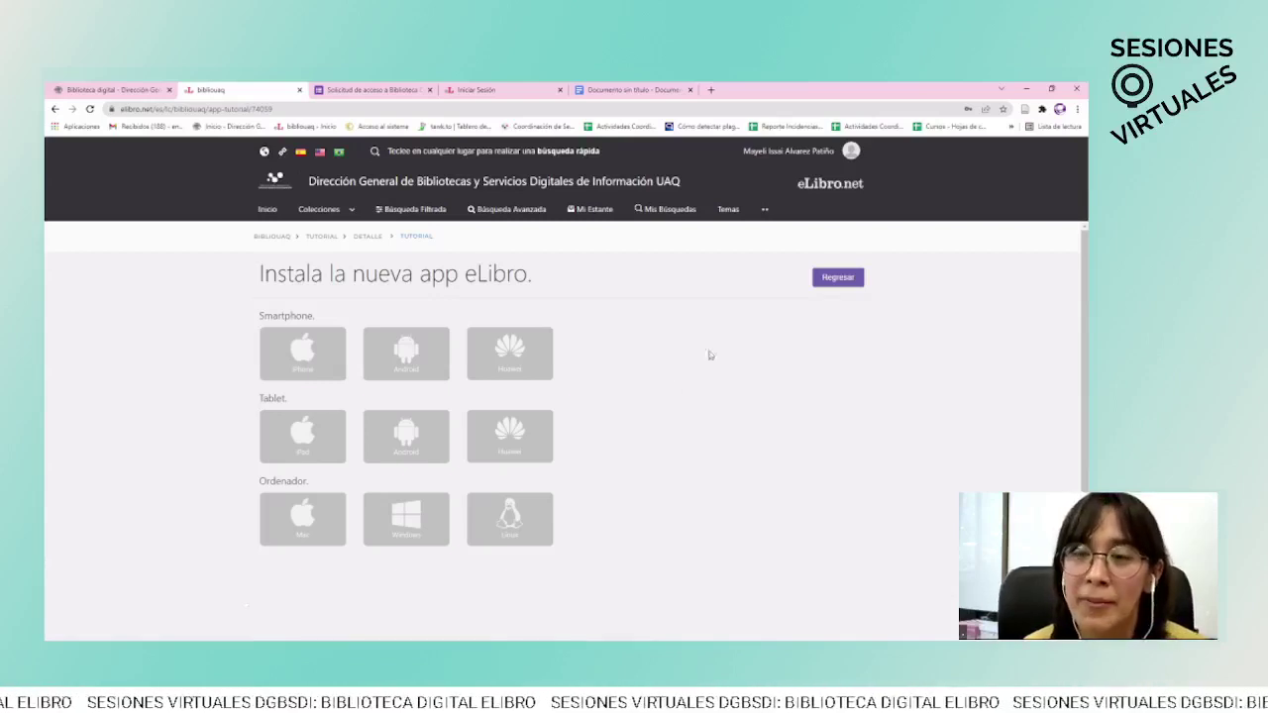
click(55, 109)
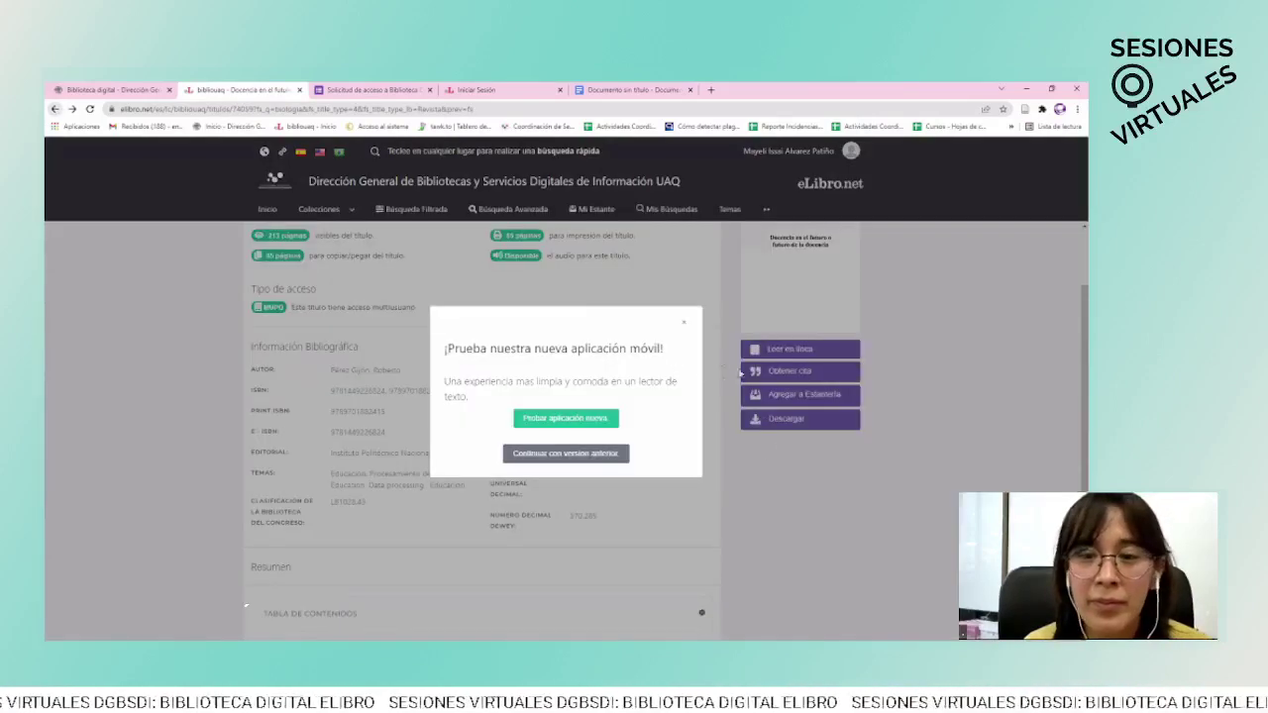
click(828, 514)
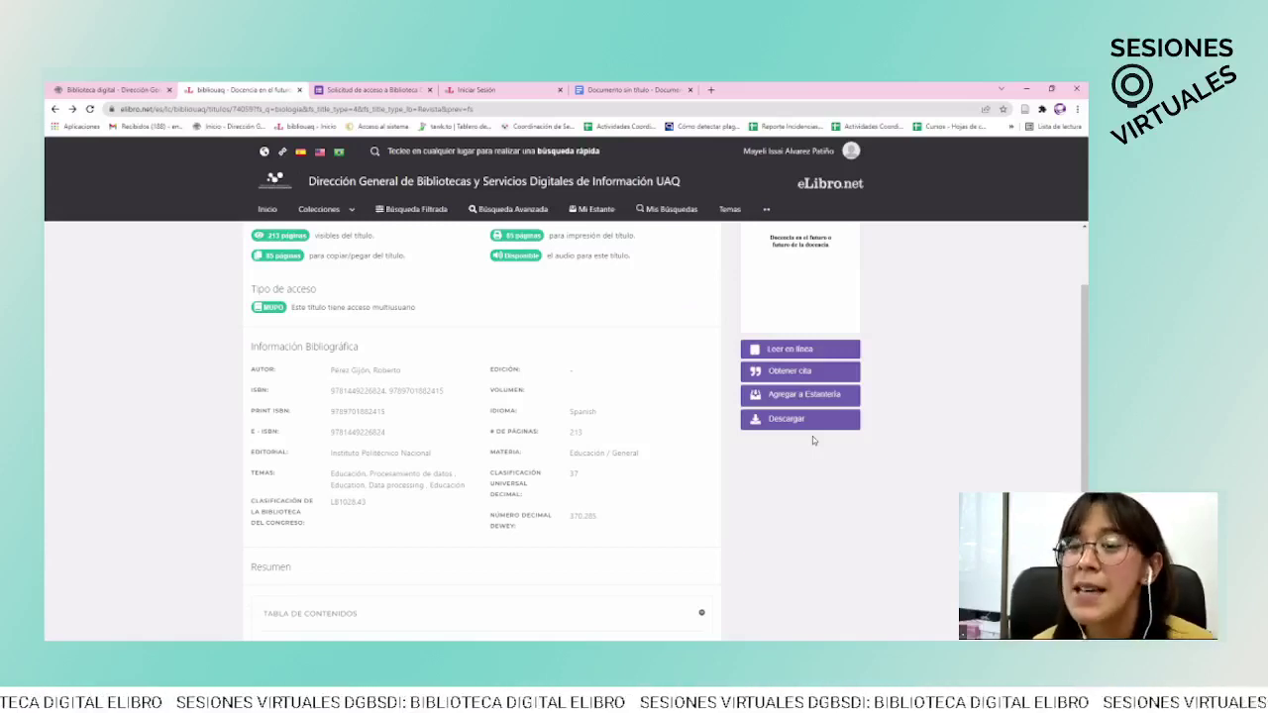
Step: Open "Docencia en el futuro o futuro de la docencia" in the online reader and browse its first pages
scroll(849, 526, up, 2)
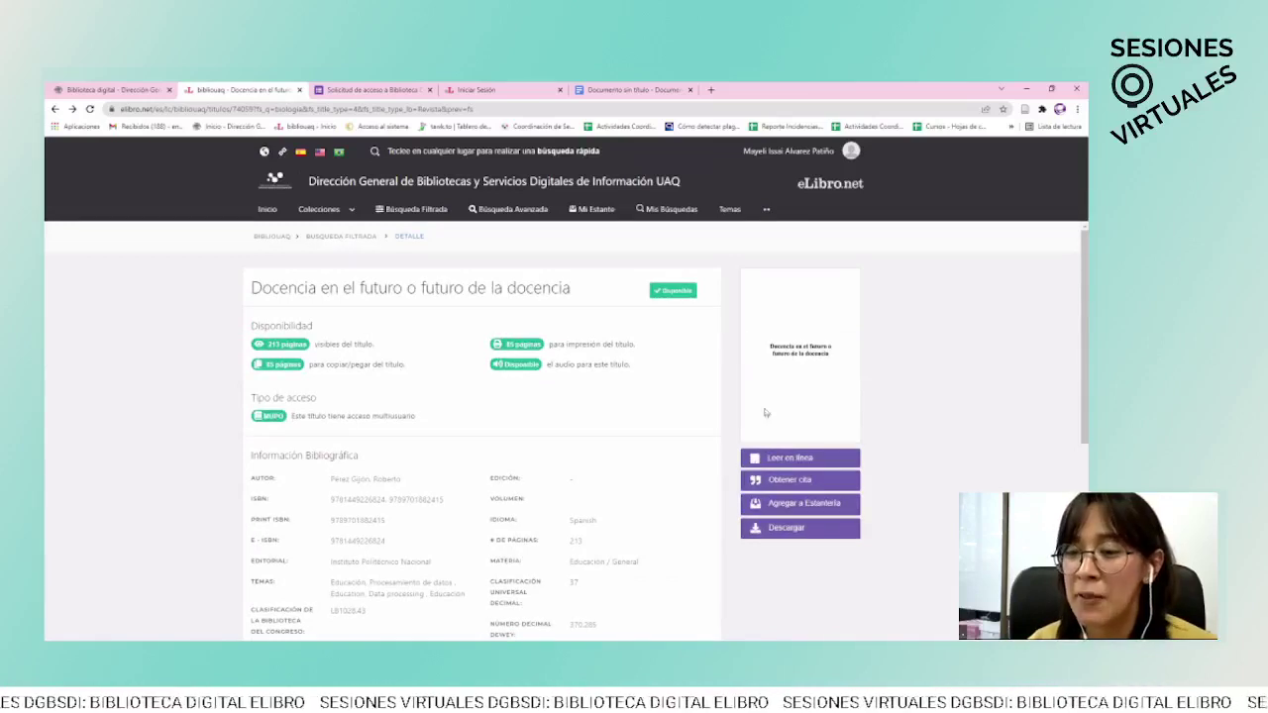
click(777, 459)
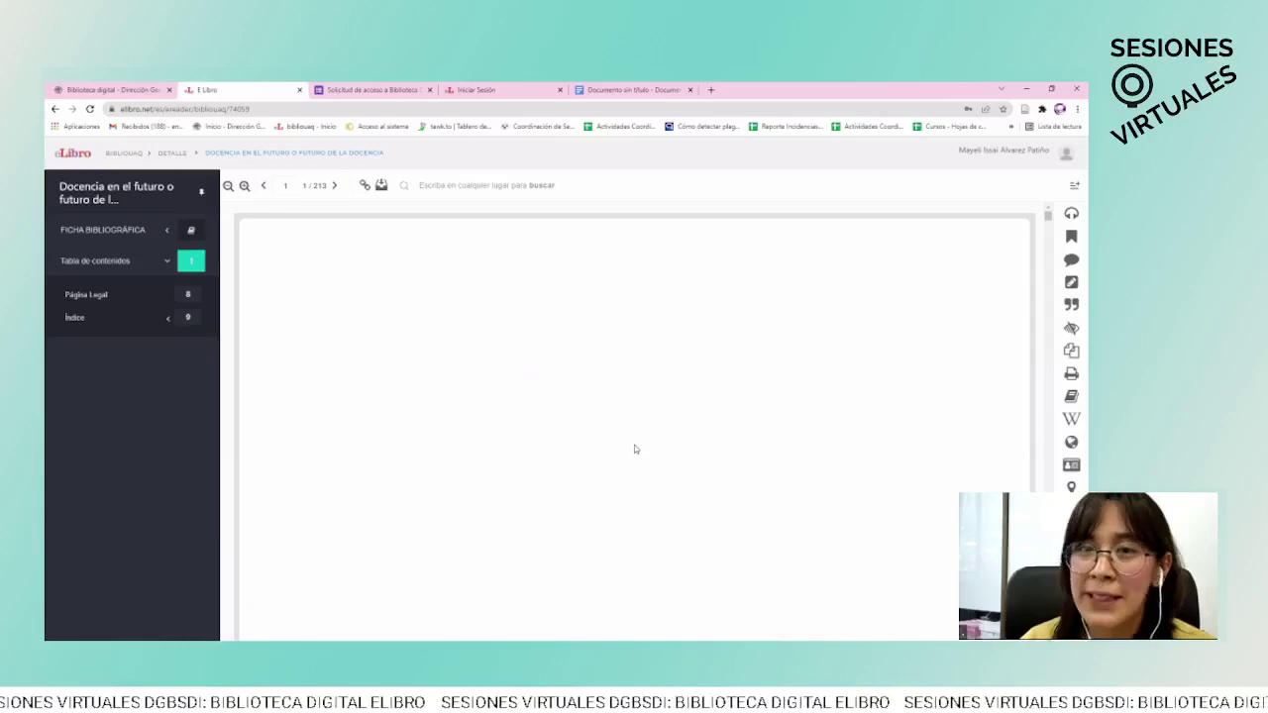
scroll(634, 446, down, 5)
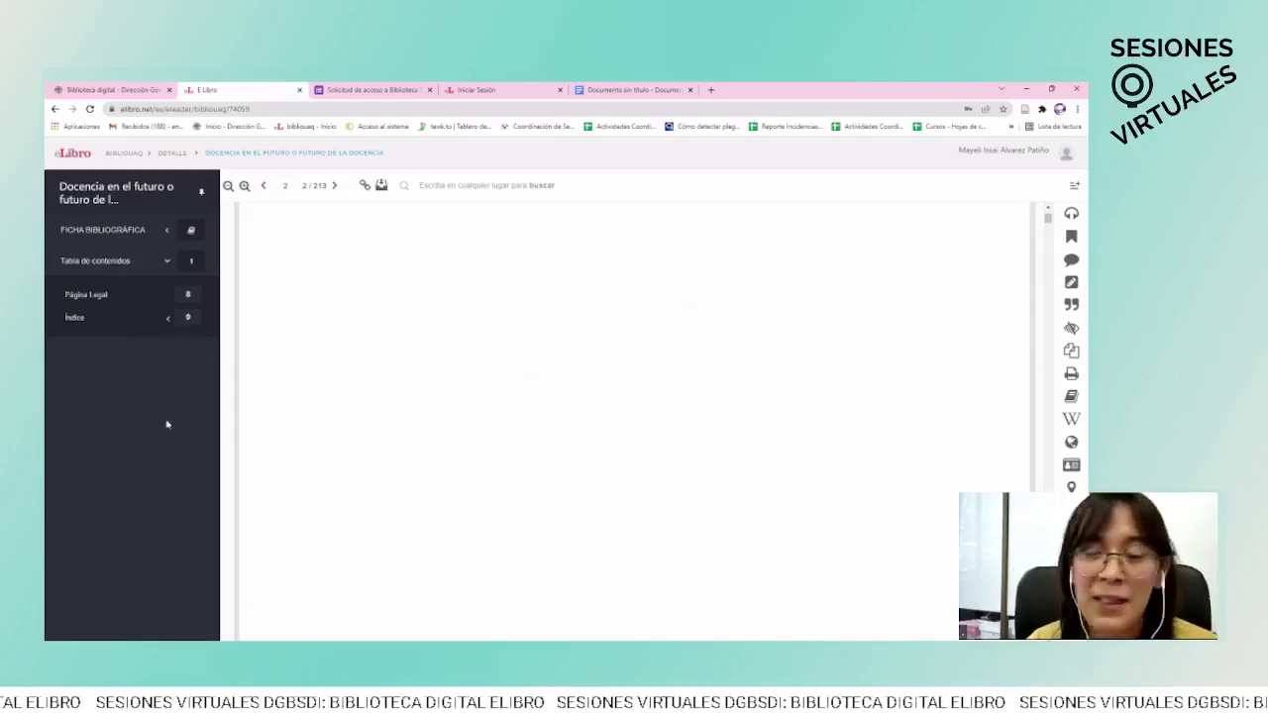
Step: Expand the Índice in the table of contents and go to the chapter "Tecnologías aplicables a la enseñanza-aprendizaje" on page 135
click(76, 319)
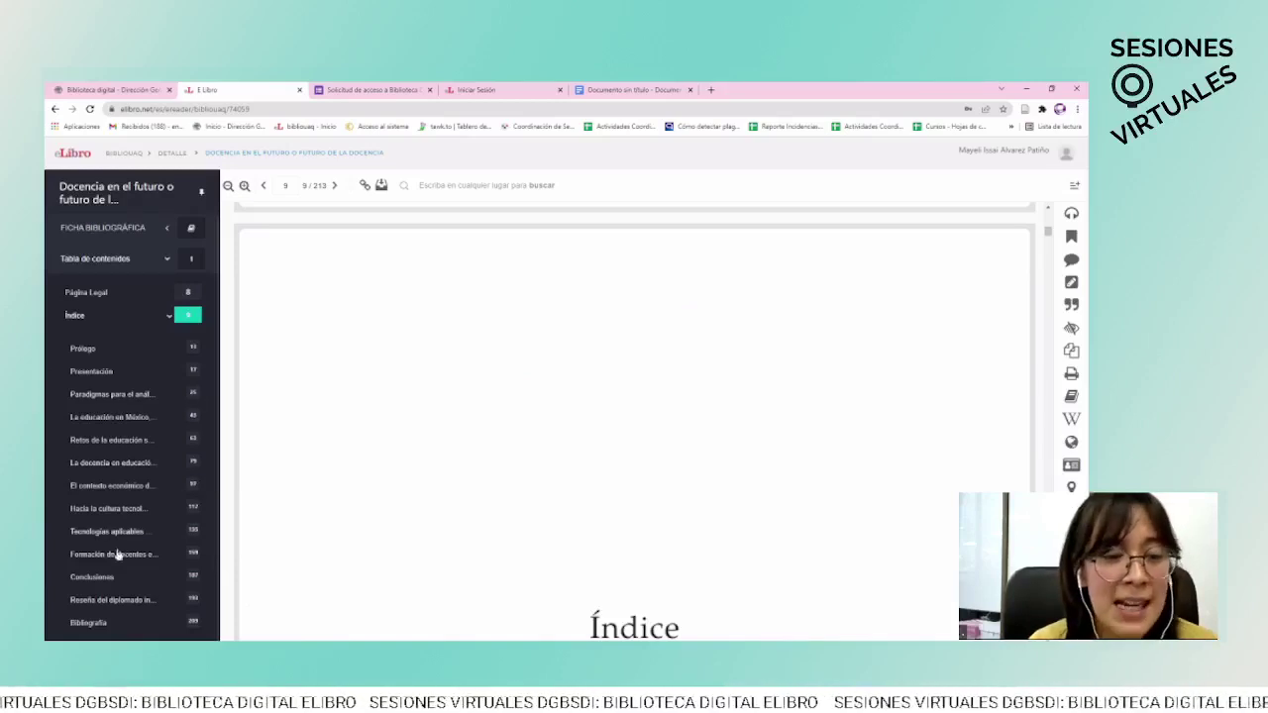
click(194, 533)
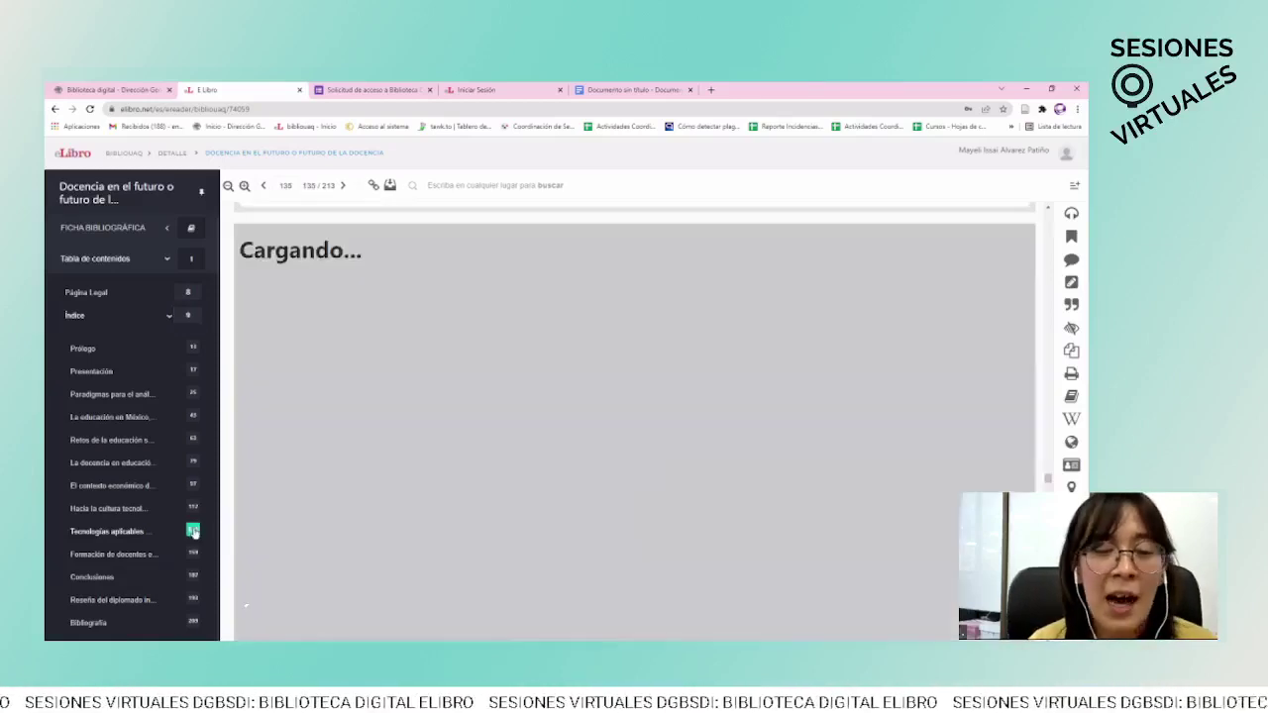
scroll(297, 416, down, 4)
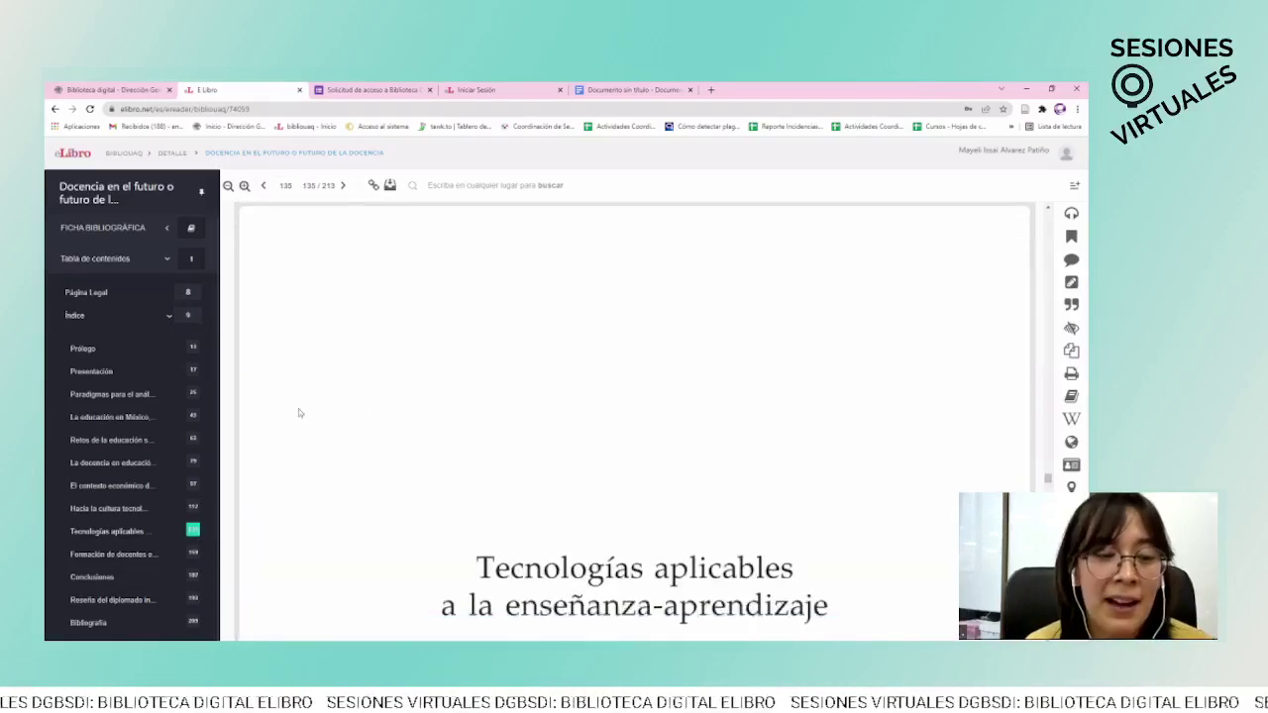
scroll(706, 304, up, 1)
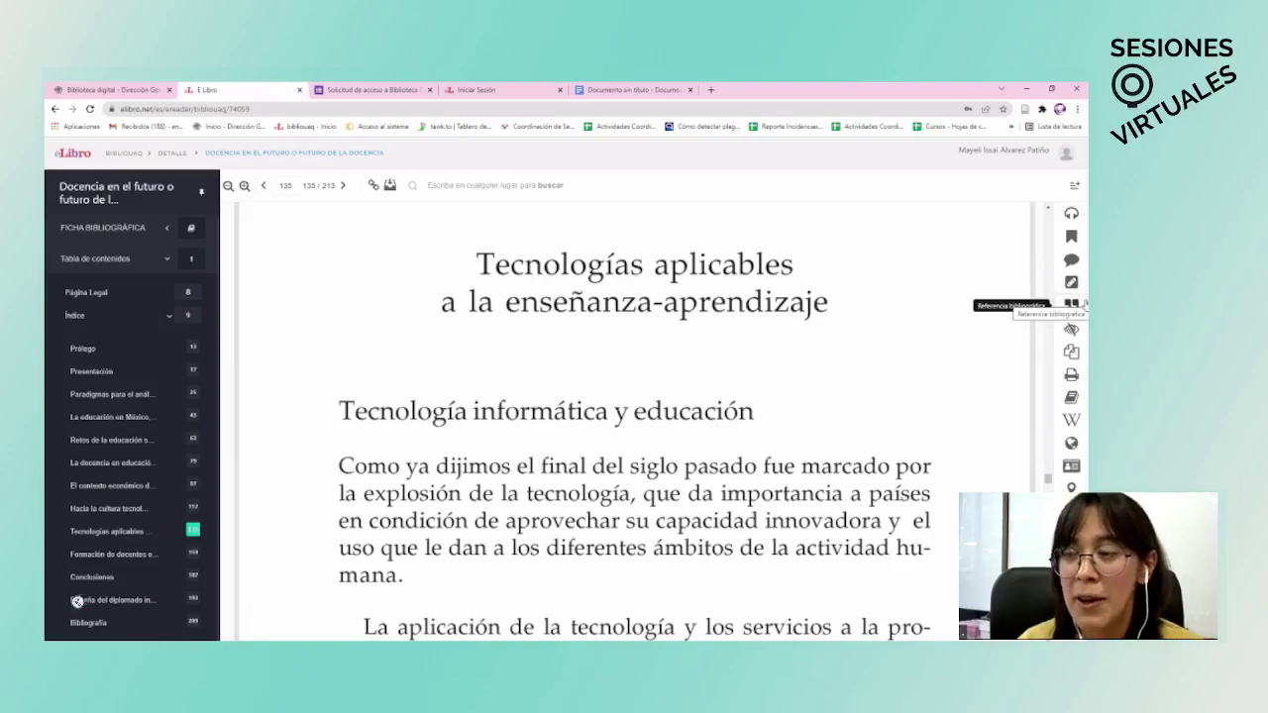
Step: Highlight the heading "Tecnología informática y educación" and the first paragraph below it in orange
scroll(872, 340, down, 1)
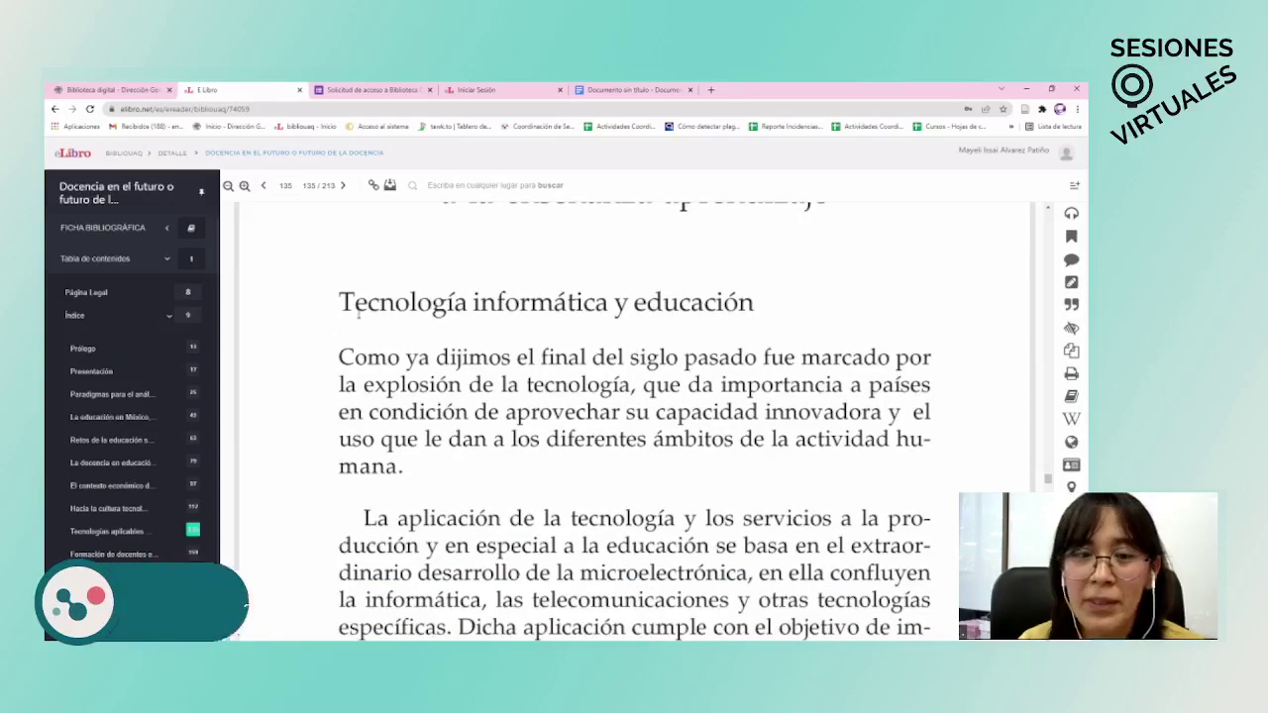
drag(340, 295, 467, 303)
drag(623, 351, 761, 467)
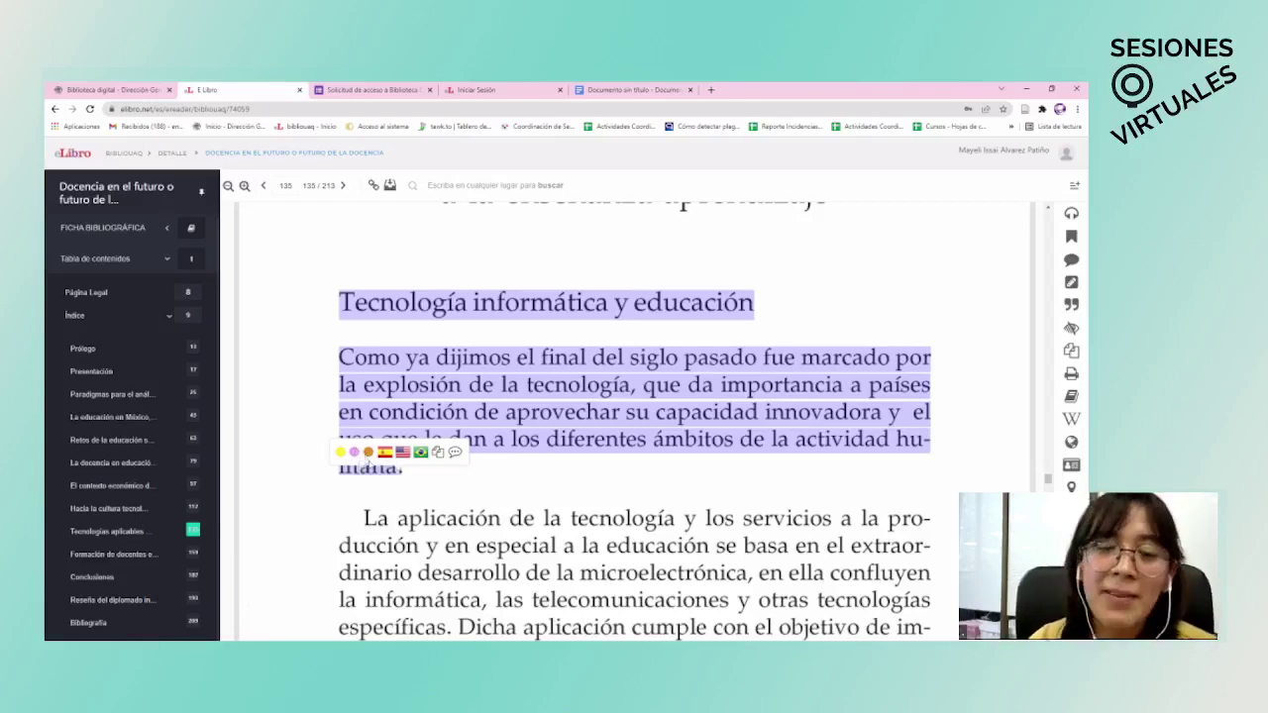
click(369, 453)
Step: On page 135, highlight the second paragraph in yellow through "canales de información" and the rest, from "Su progresiva expansión", in orange
scroll(367, 299, down, 3)
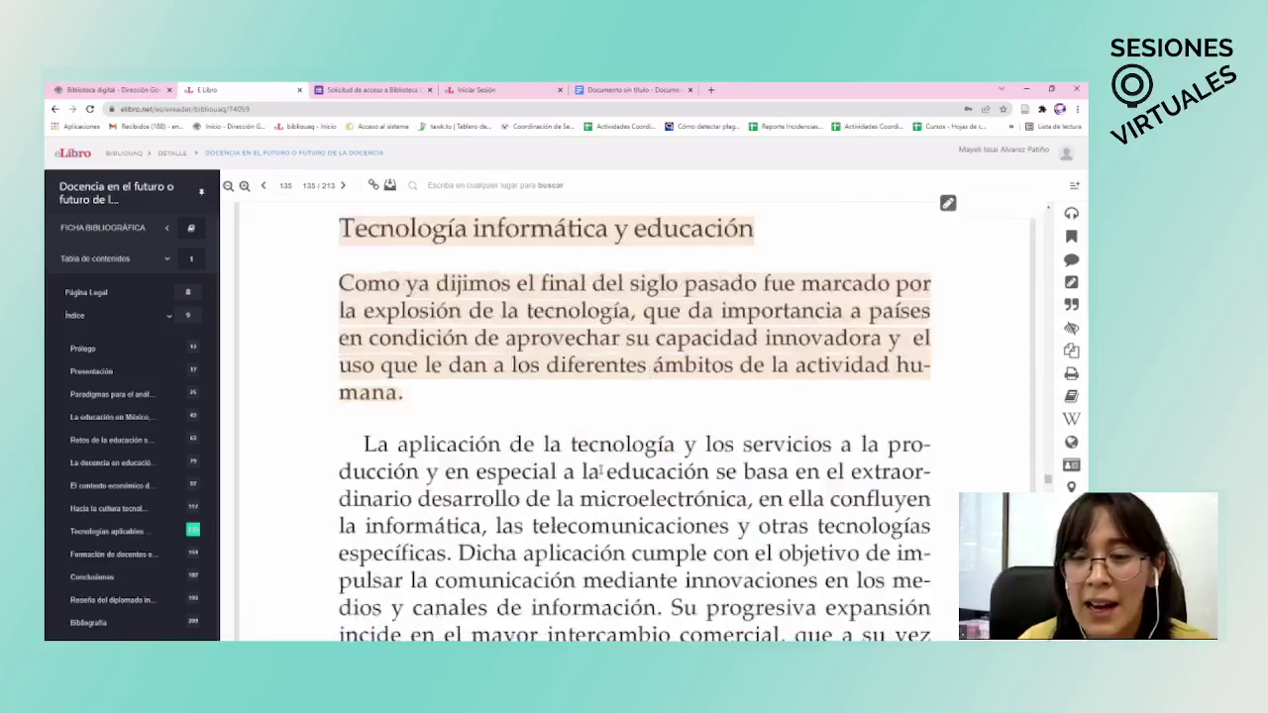
drag(365, 299, 661, 466)
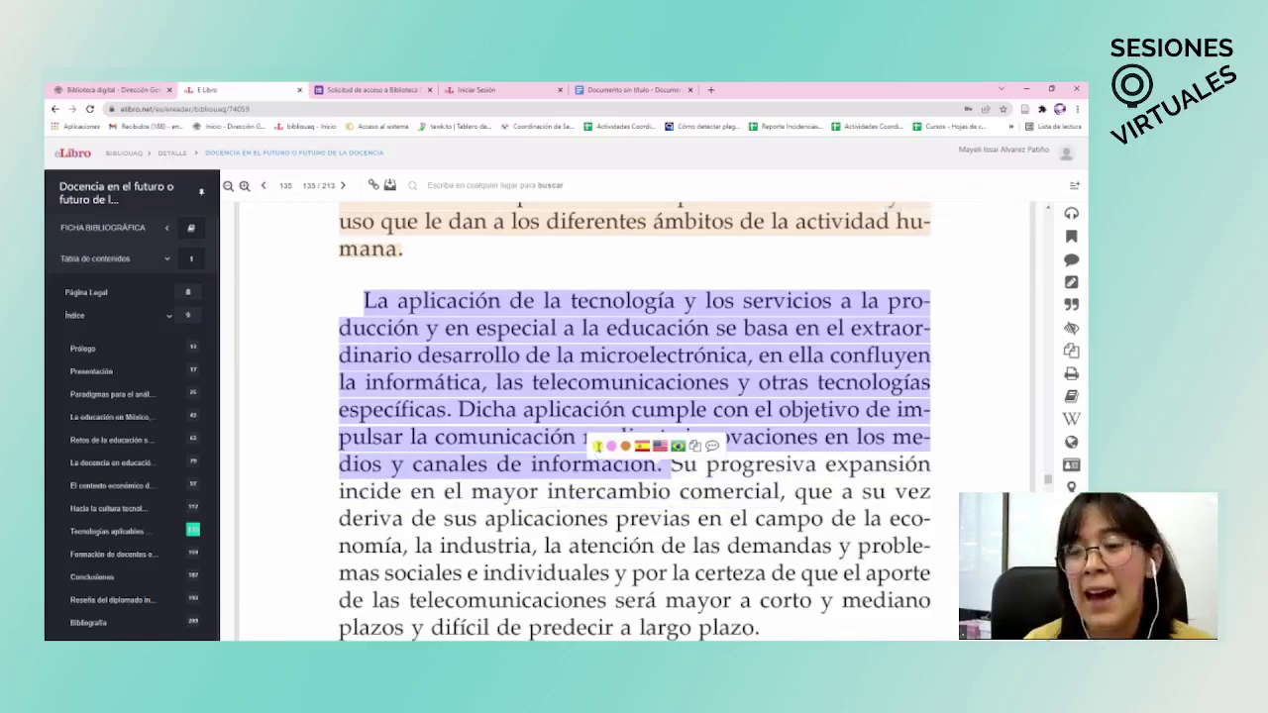
click(605, 441)
scroll(609, 439, down, 2)
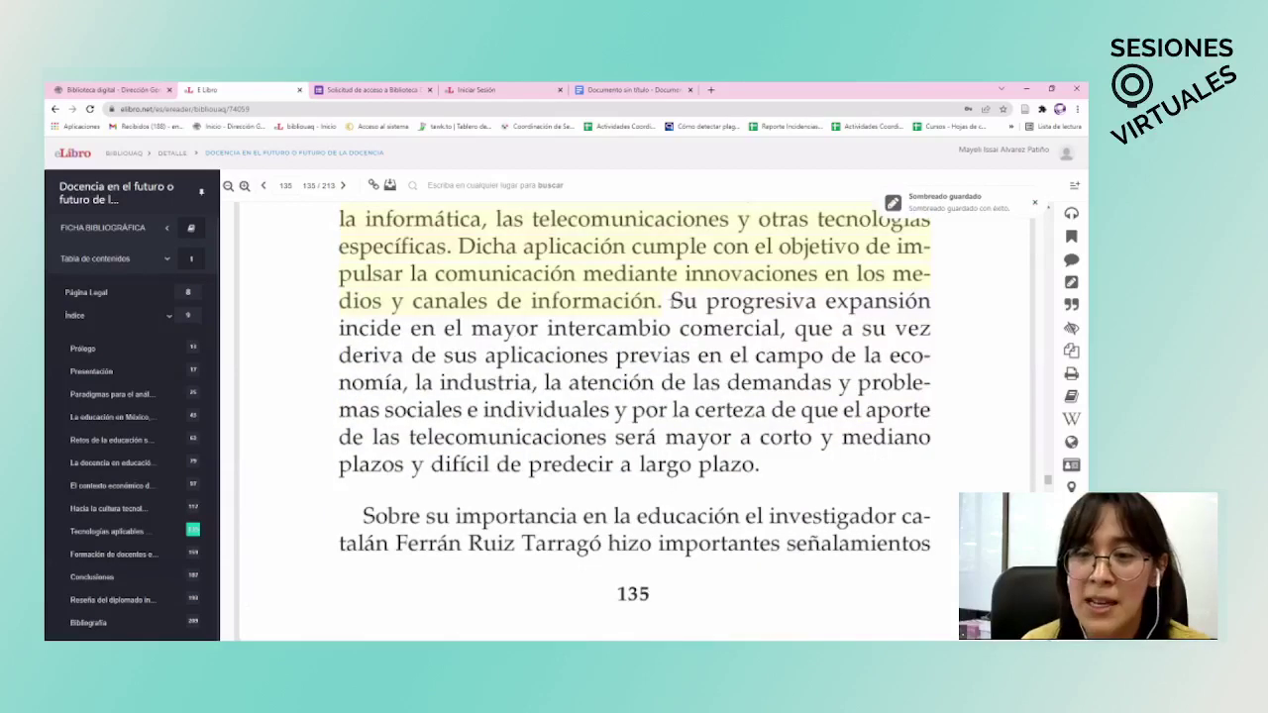
drag(670, 302, 745, 461)
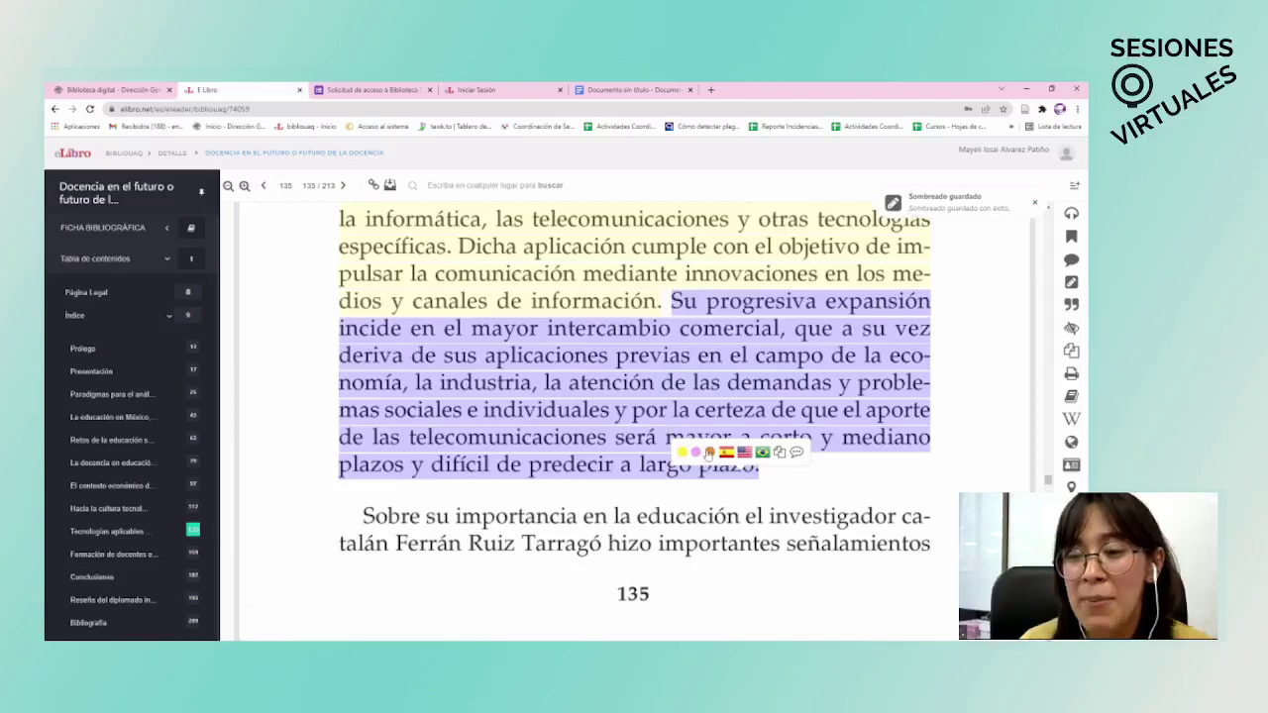
click(709, 452)
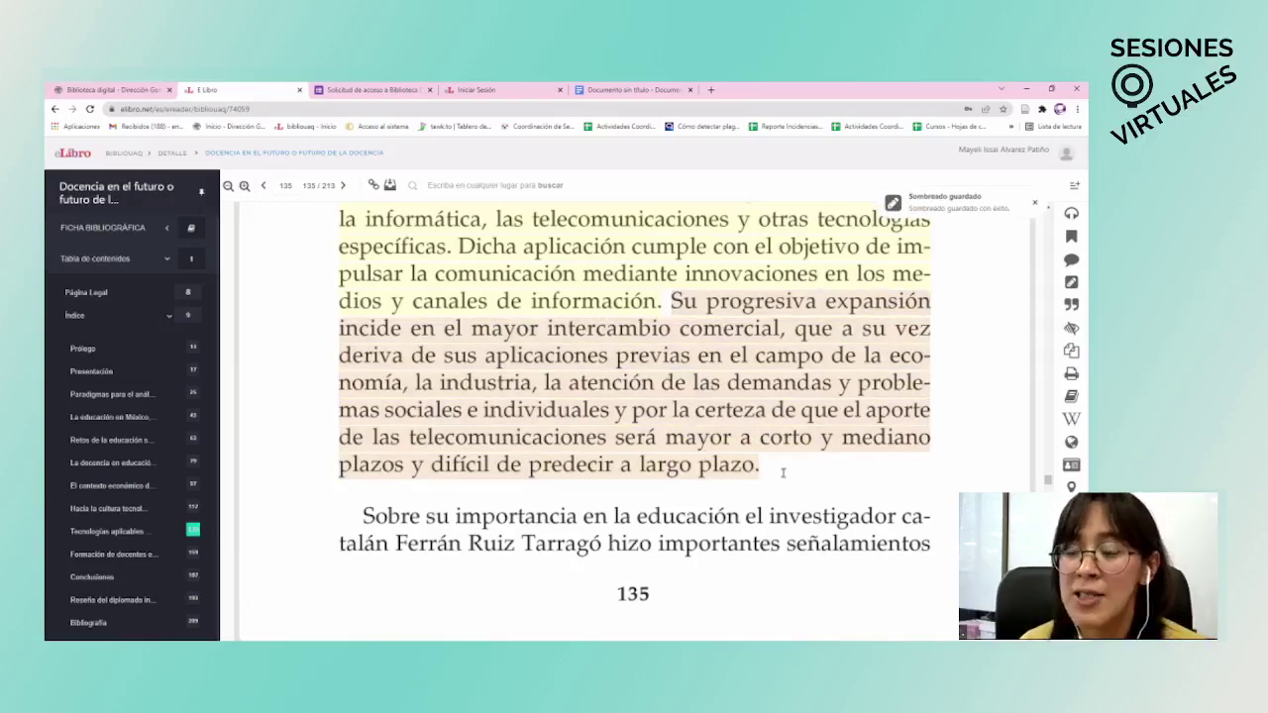
scroll(732, 385, up, 5)
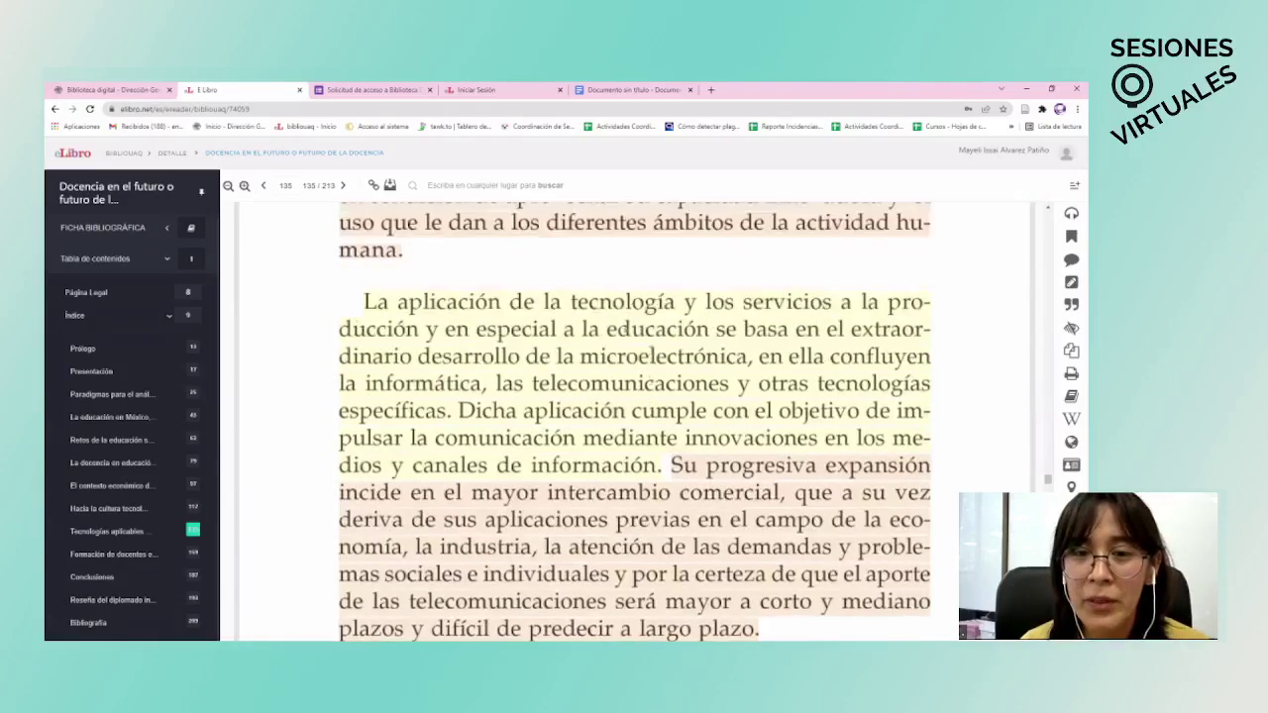
Step: On page 136, highlight the opening passage from "la ponencia que presentó" in pink and the paragraph starting "Ésta es la razón" in orange
scroll(585, 399, down, 15)
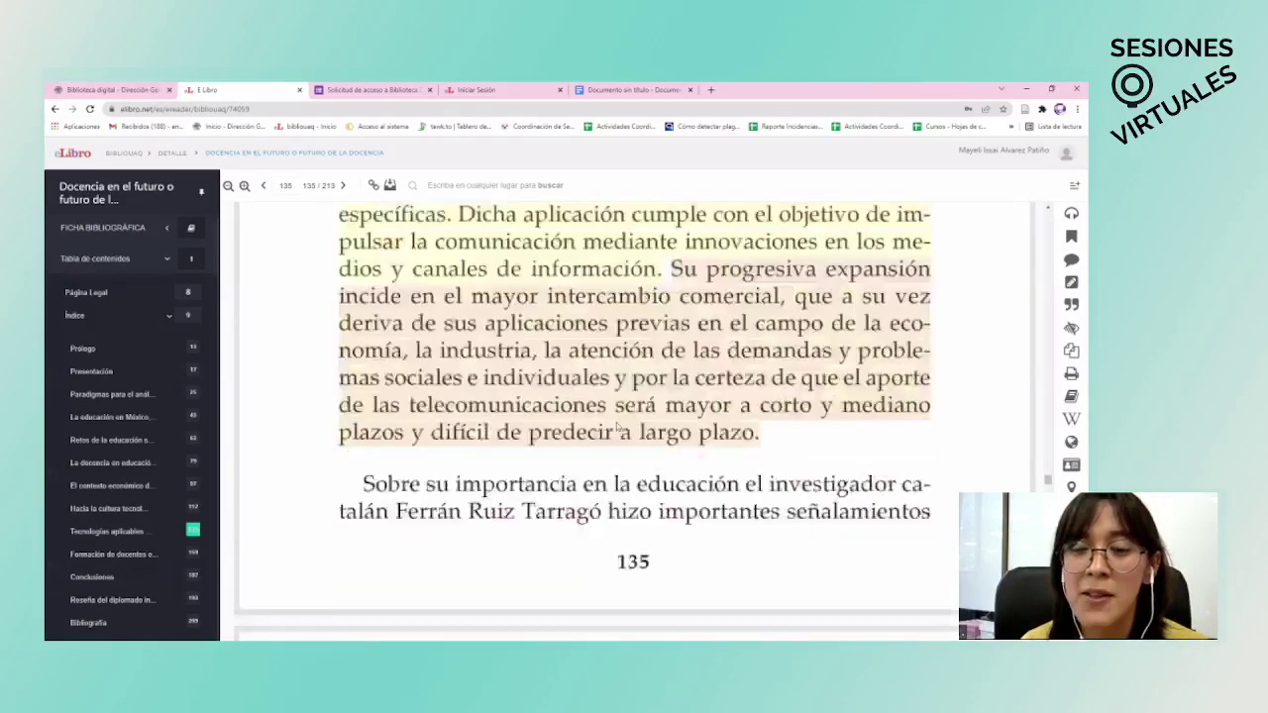
drag(369, 243, 795, 391)
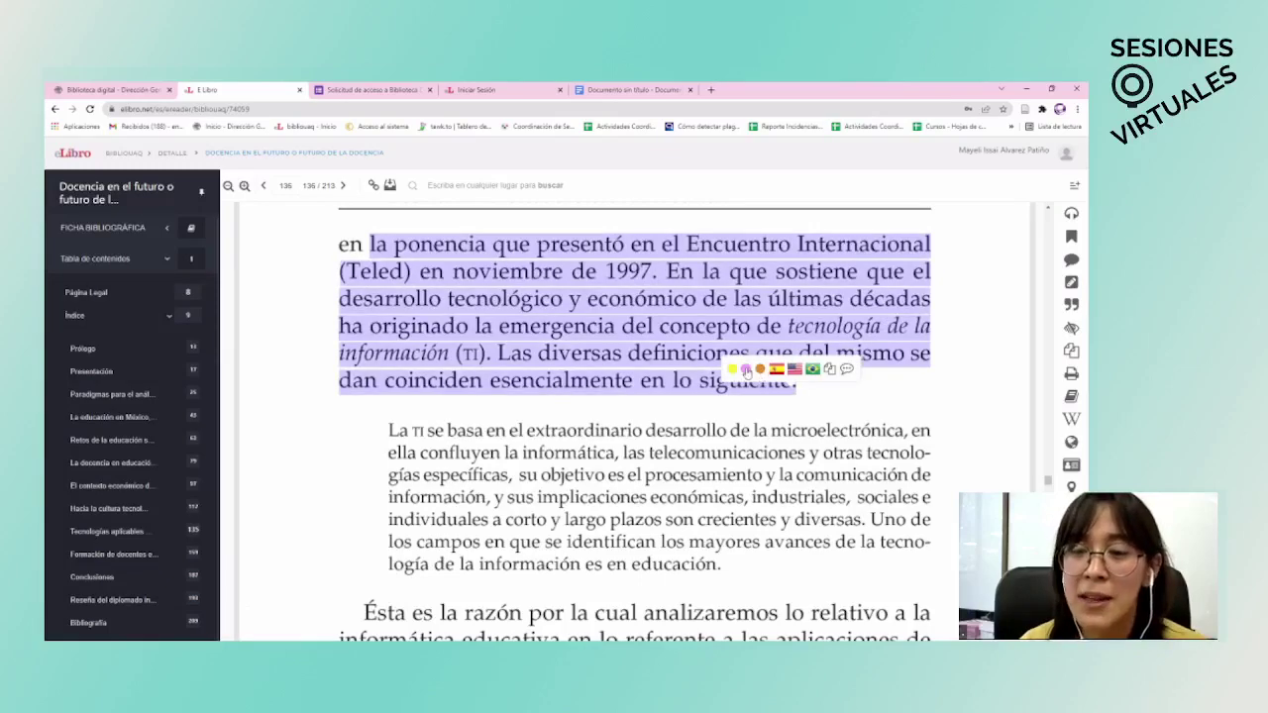
click(747, 372)
scroll(747, 372, down, 3)
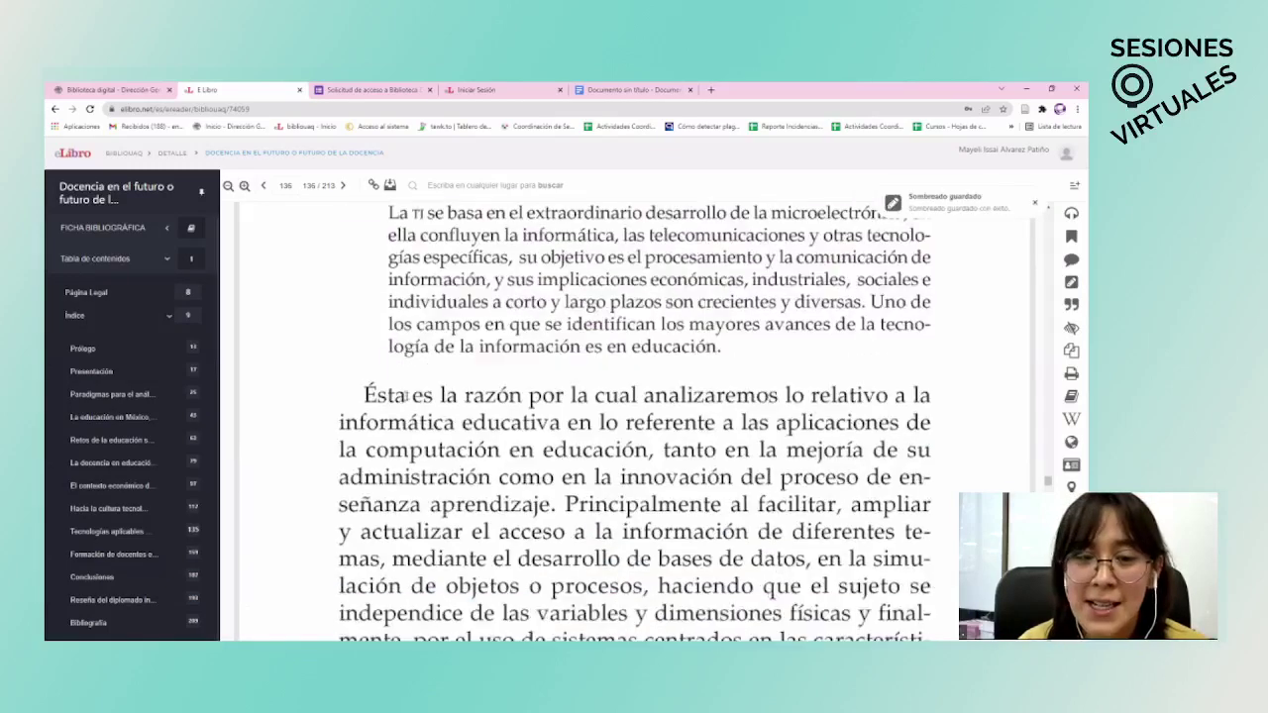
drag(364, 394, 840, 503)
mouse_move(653, 466)
mouse_down()
mouse_move(618, 529)
mouse_move(821, 563)
mouse_move(877, 394)
mouse_up()
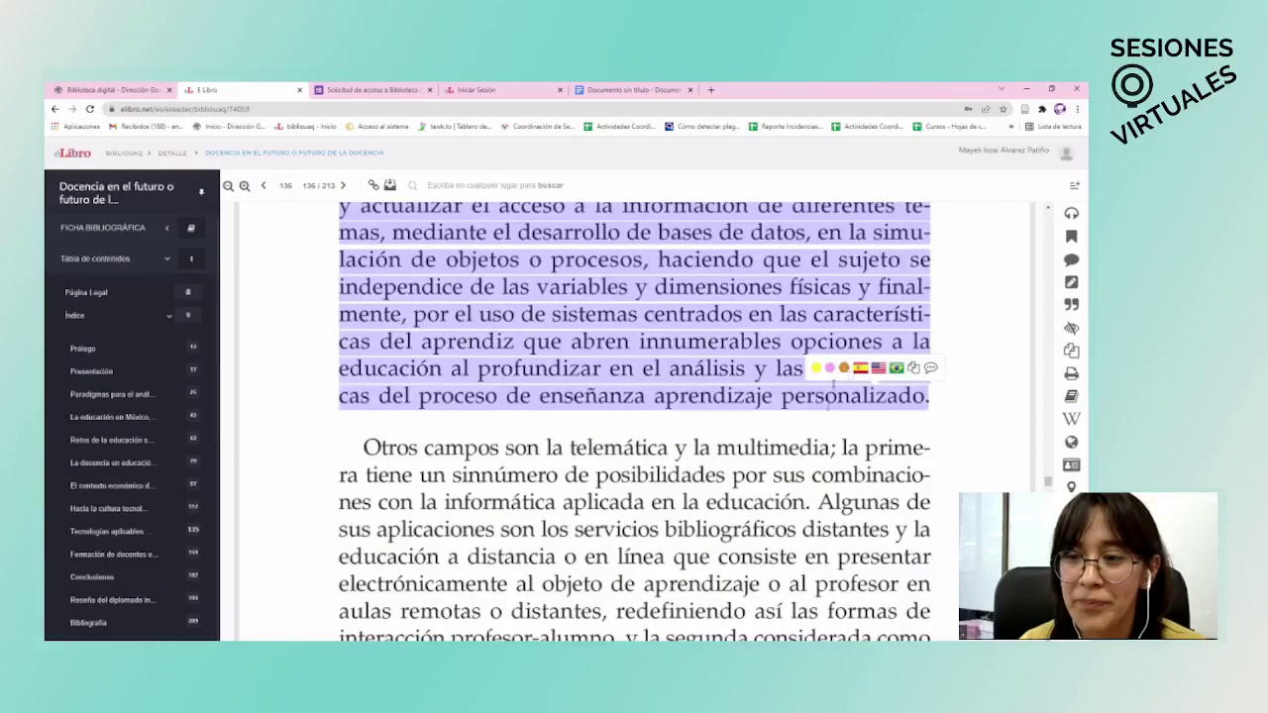
click(844, 372)
Step: Add the note "es importante para mi investigación" to page 135 and save it
scroll(827, 407, up, 1)
scroll(827, 406, up, 7)
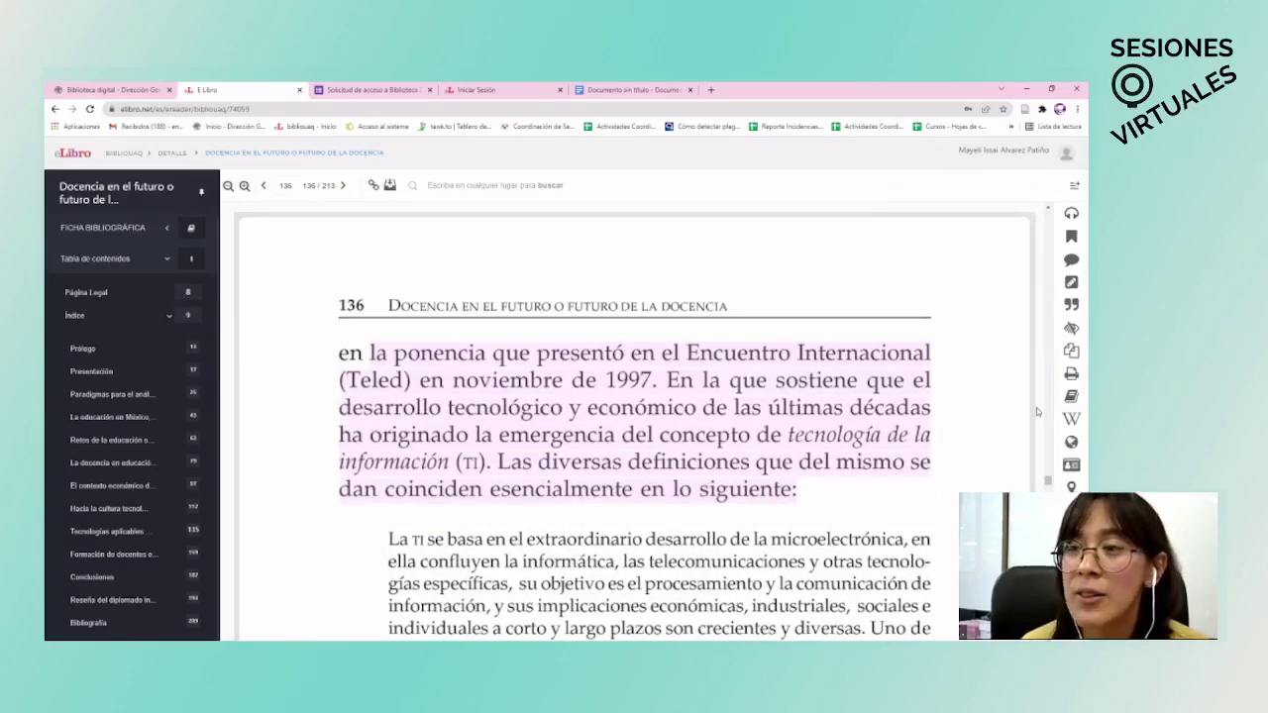
scroll(948, 401, up, 3)
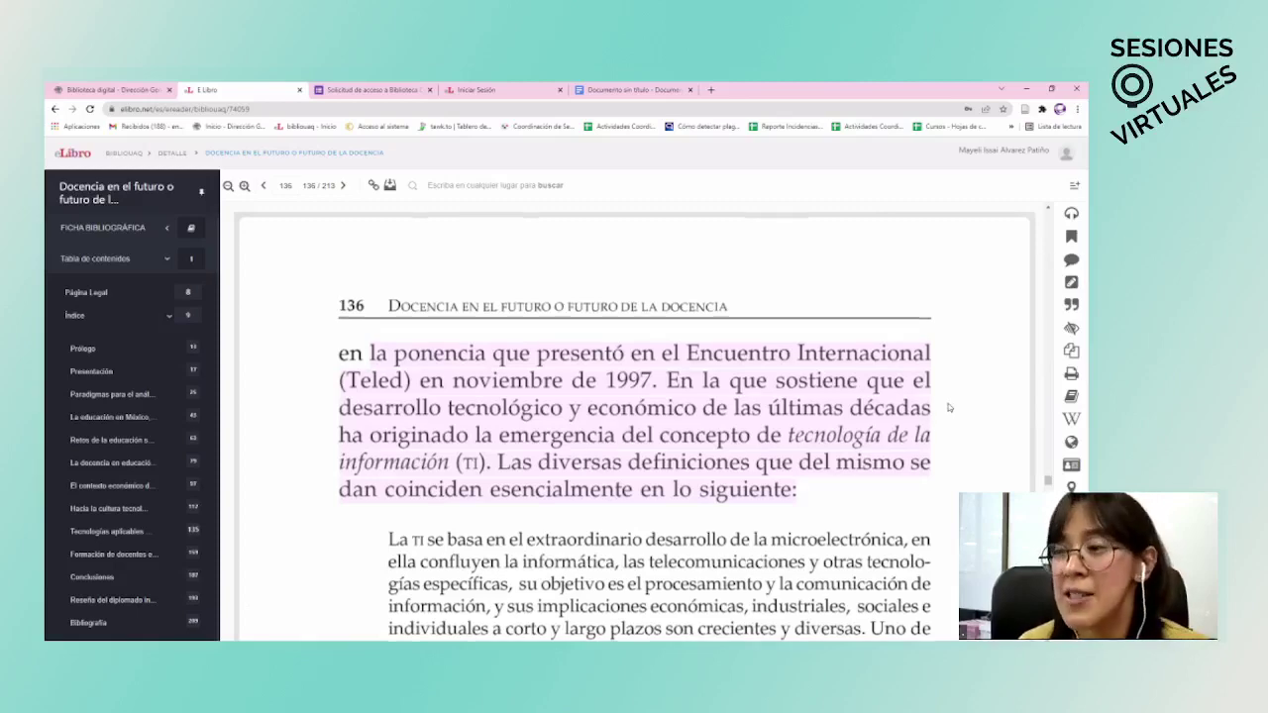
scroll(948, 401, up, 5)
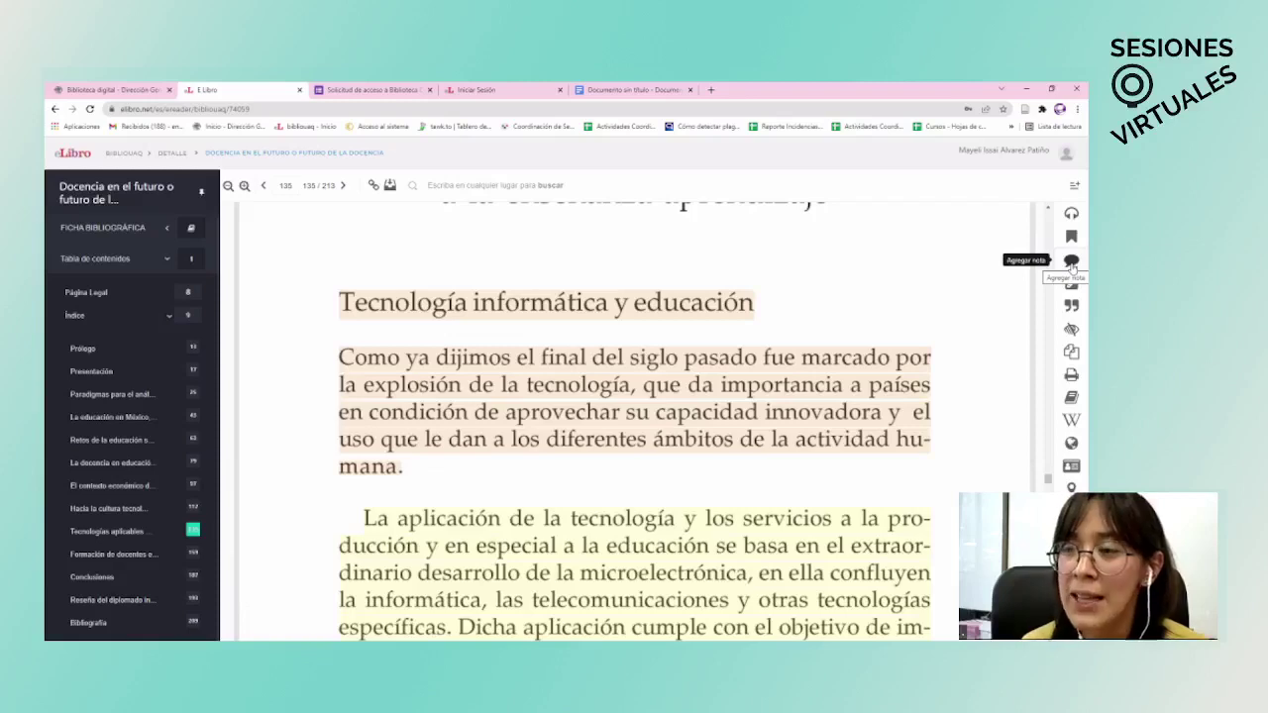
click(1071, 262)
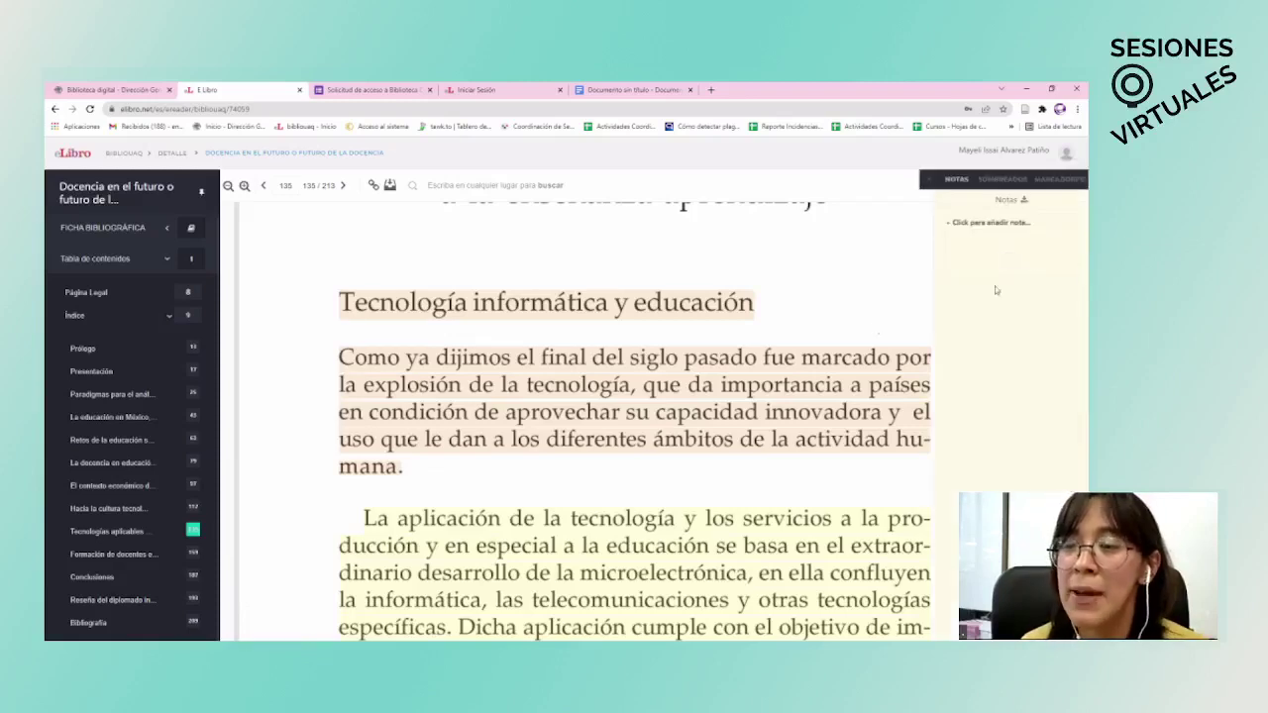
click(974, 226)
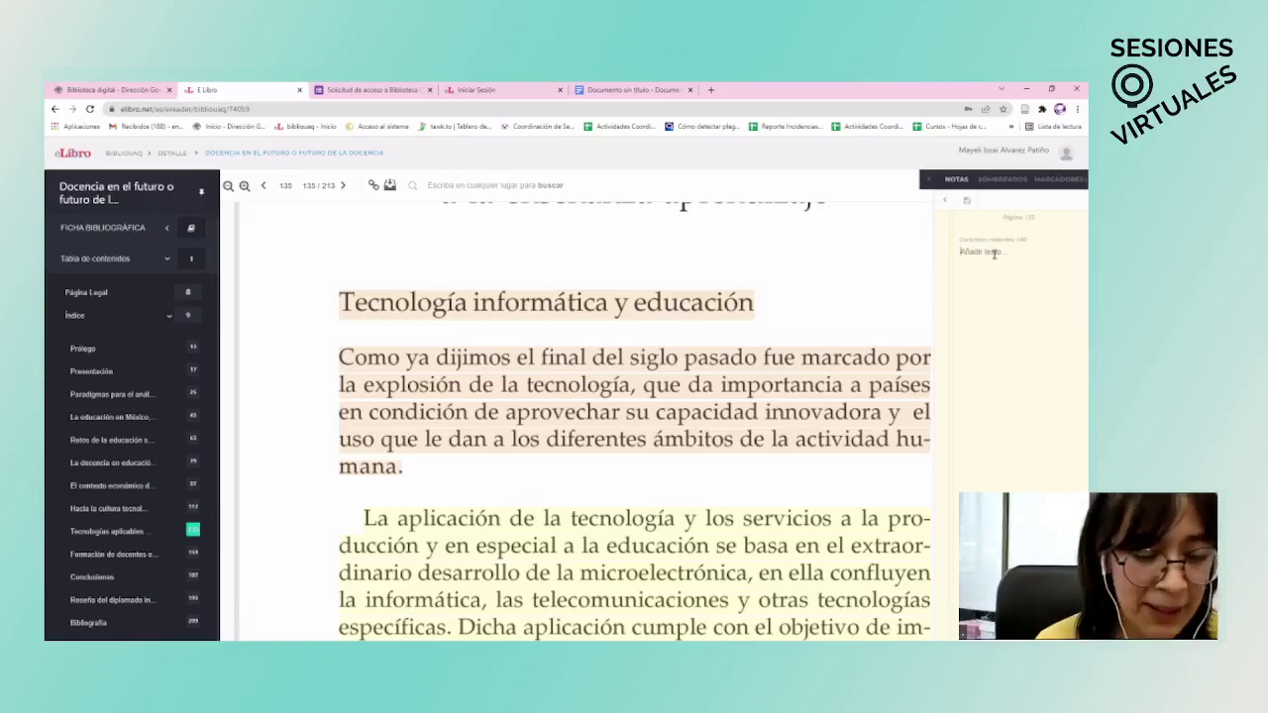
text(es impl)
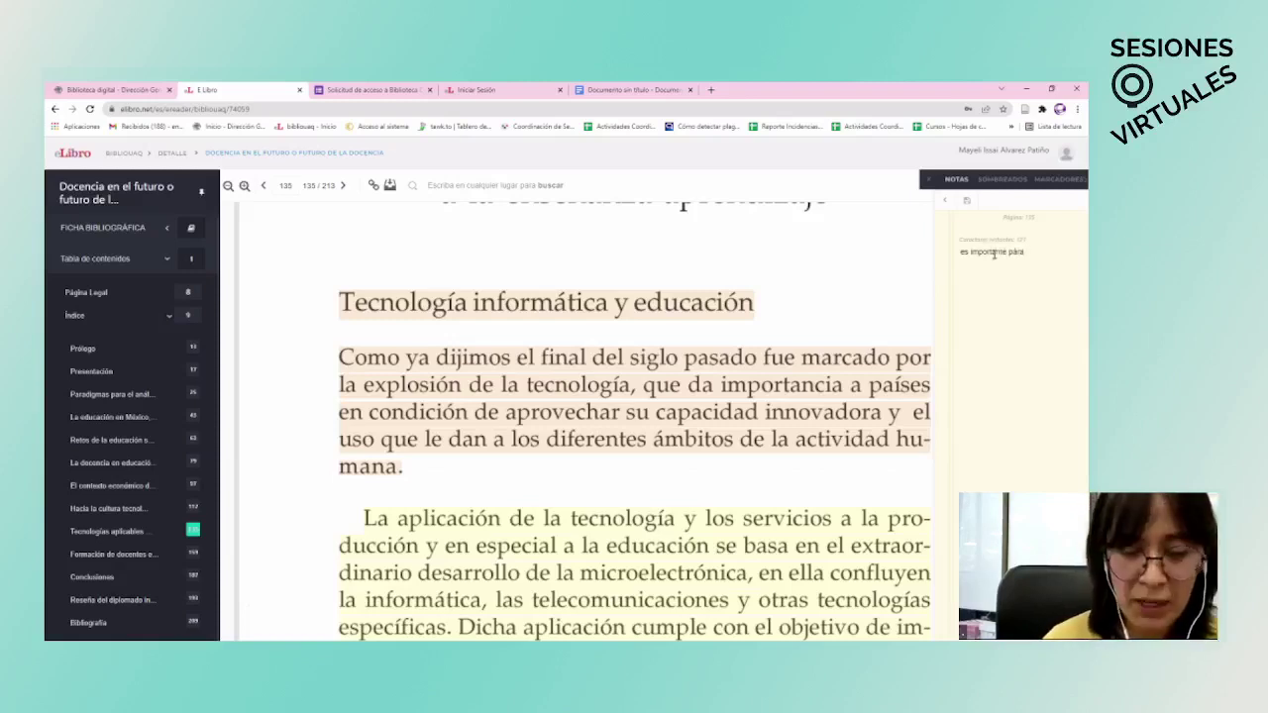
key(BackSpace)
key(BackSpace)
key(BackSpace)
text(para m)
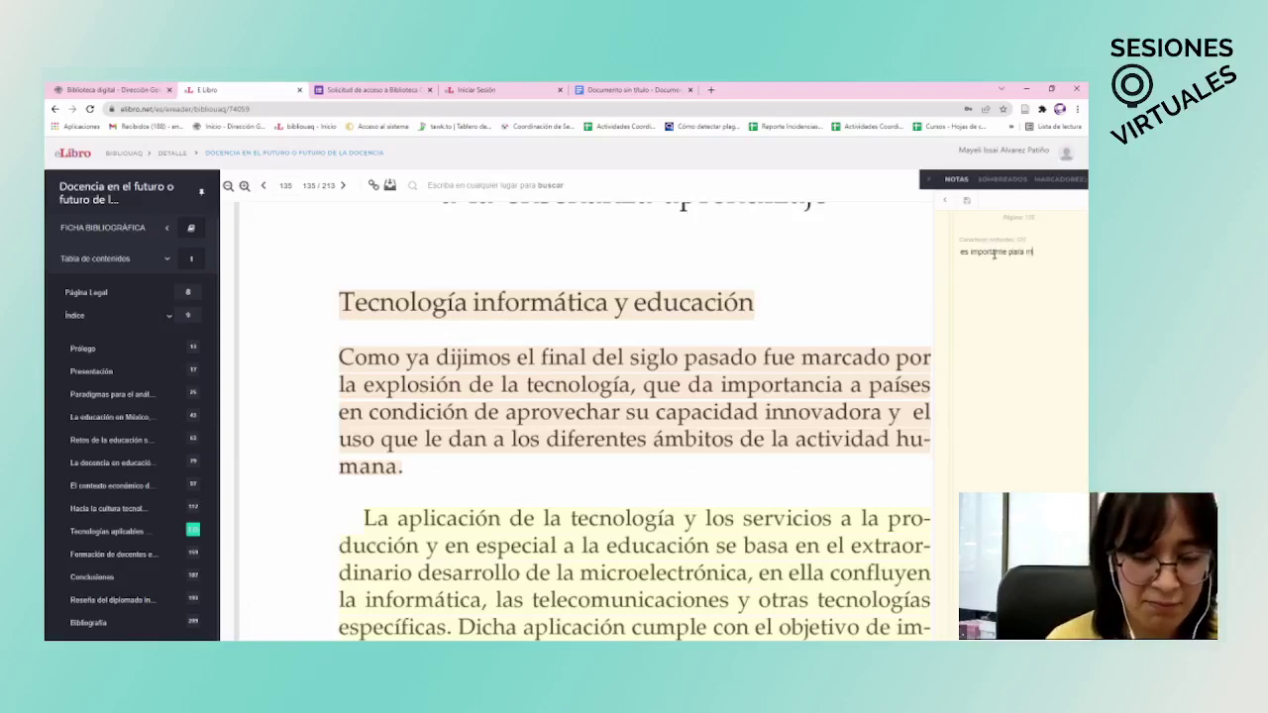
text(i investi)
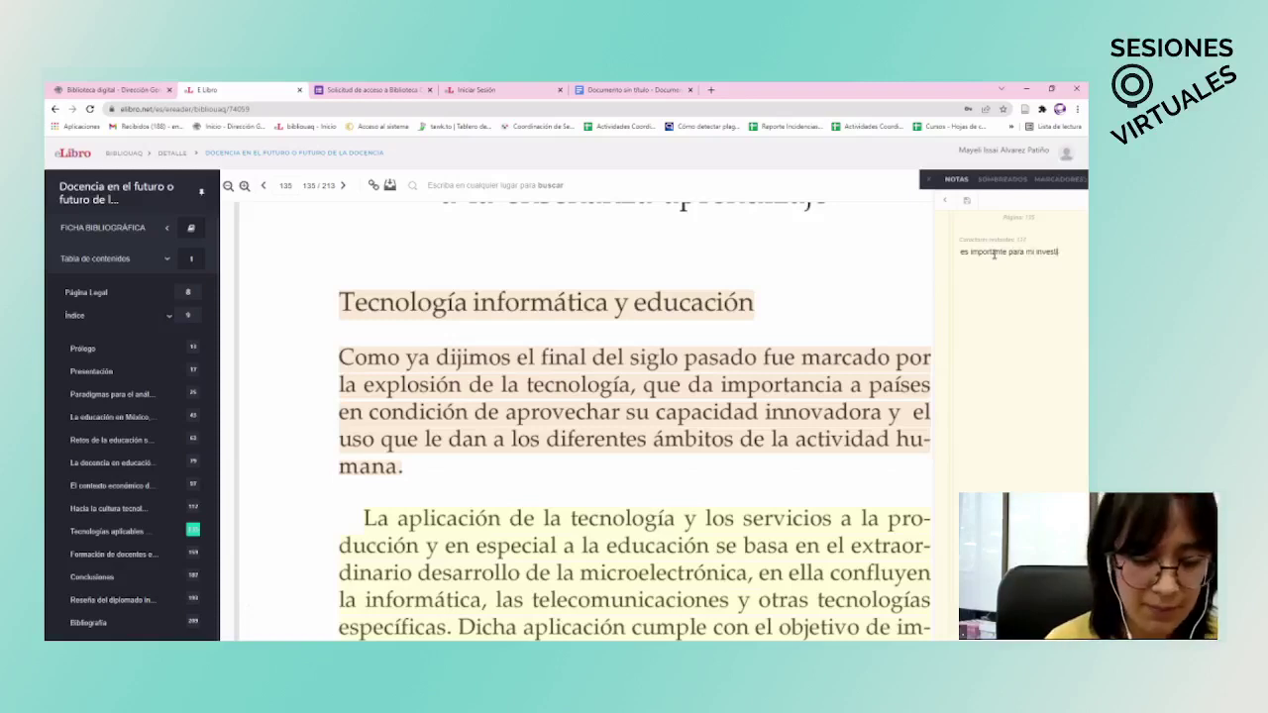
text(gagación)
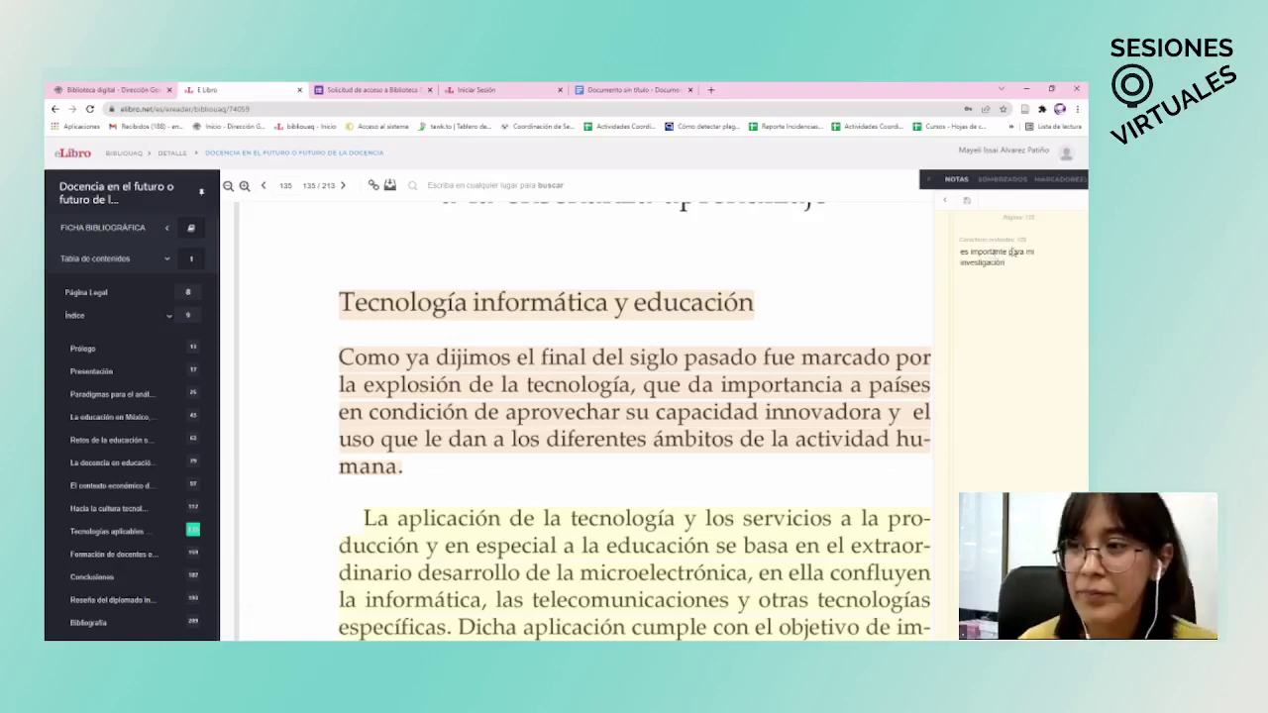
click(968, 203)
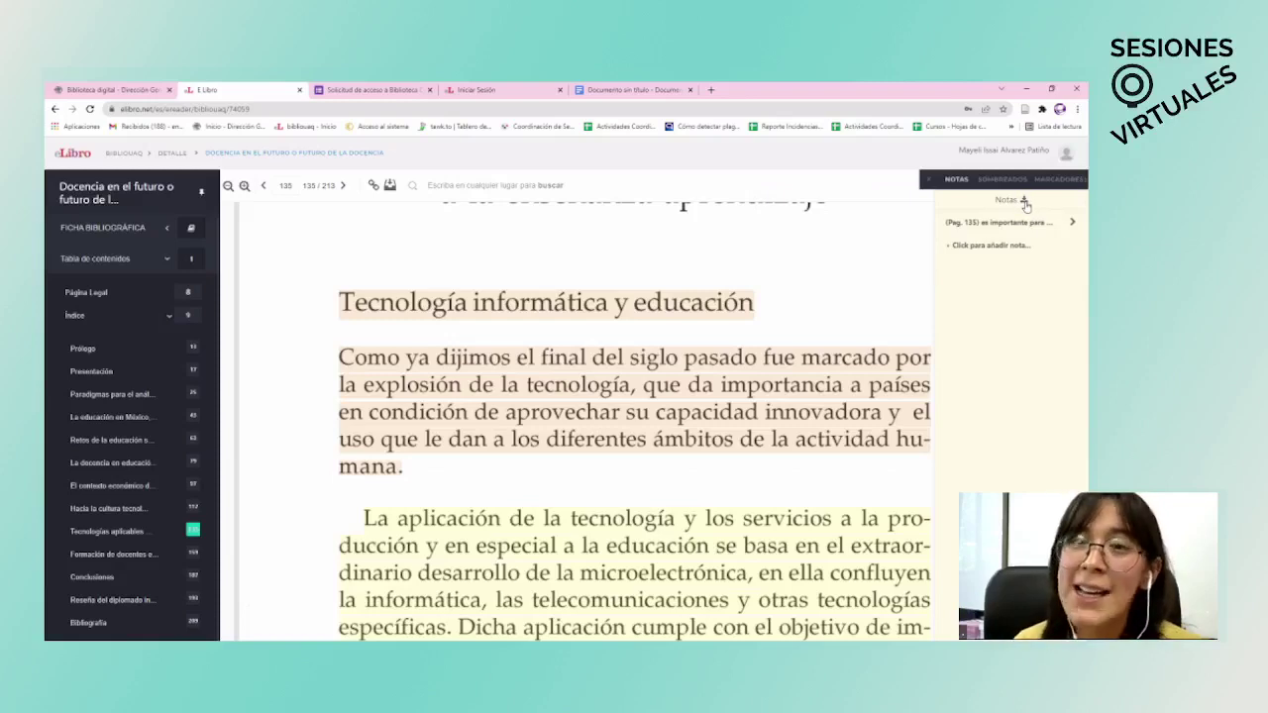
Step: Download the book's notes as a PDF and open the file to check the page reference and note text
click(1026, 201)
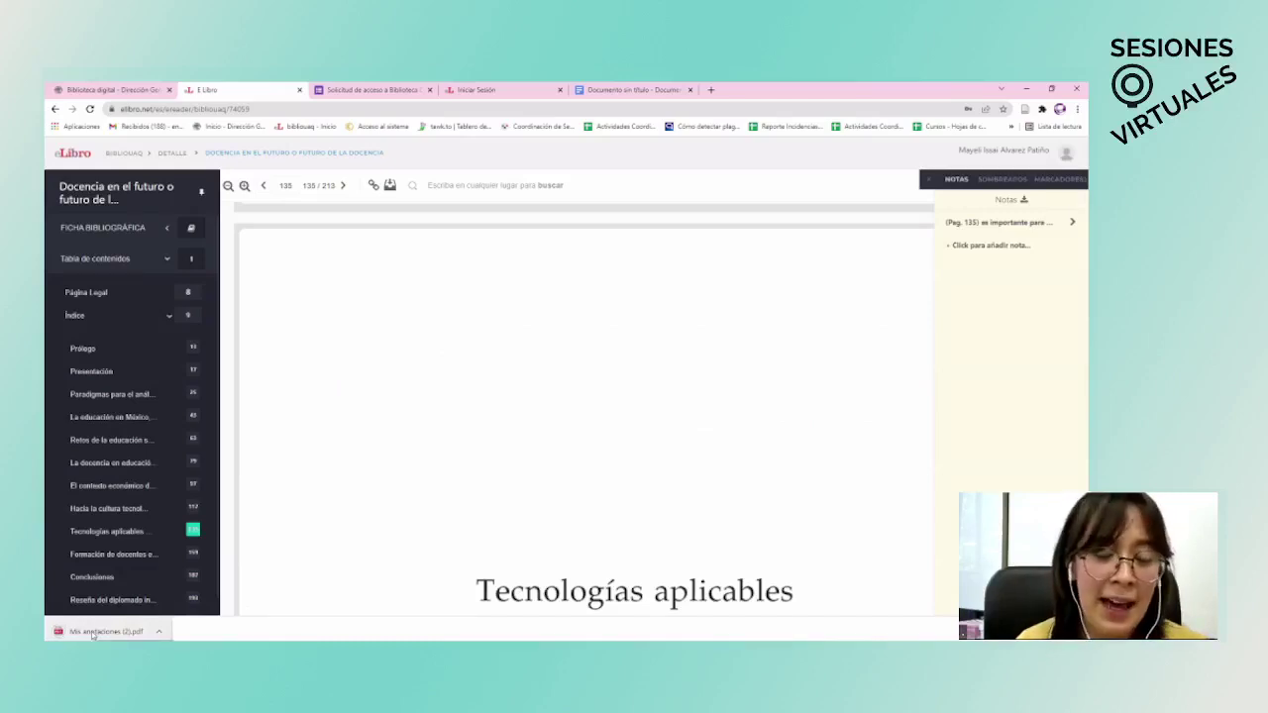
click(104, 631)
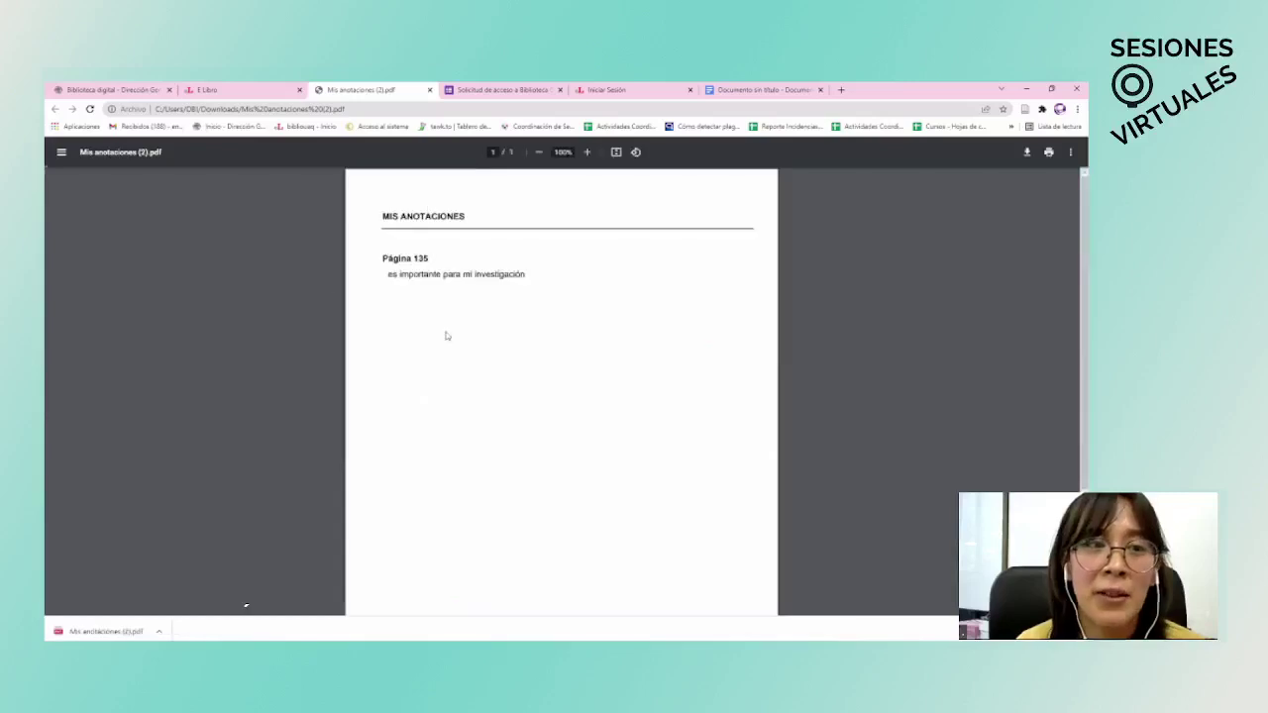
scroll(627, 435, down, 2)
scroll(626, 416, up, 2)
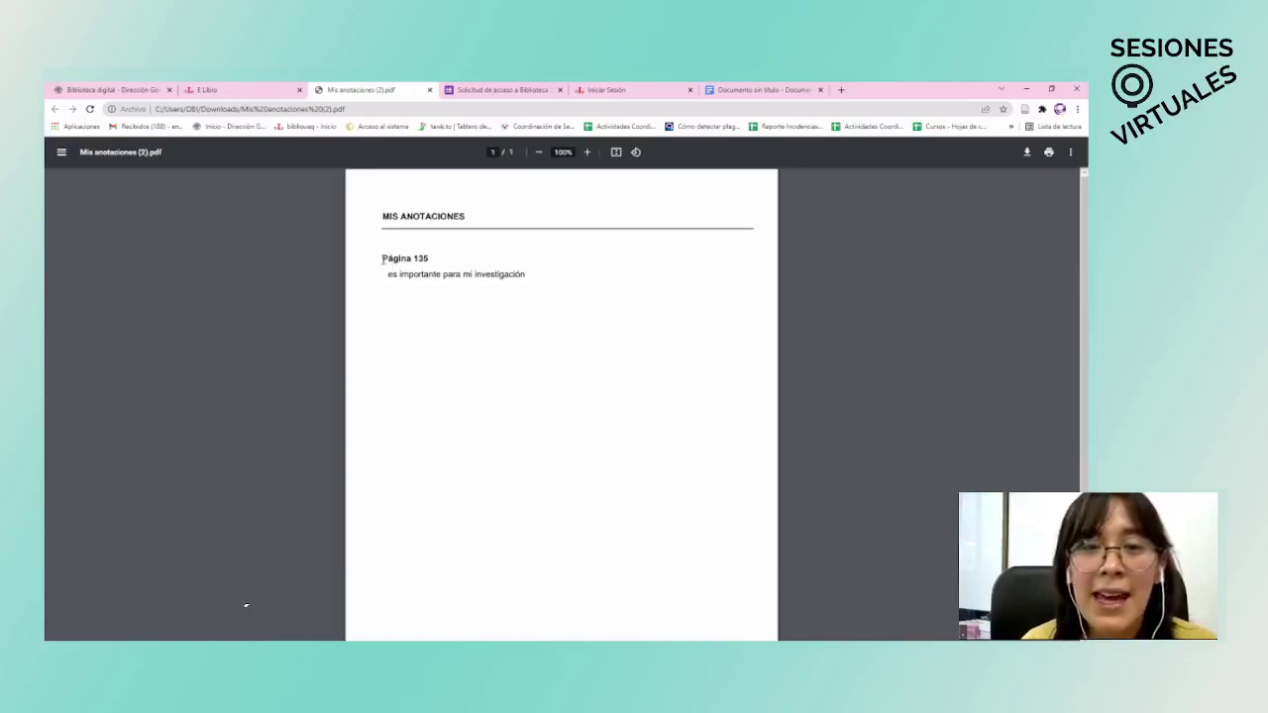
drag(432, 259, 381, 259)
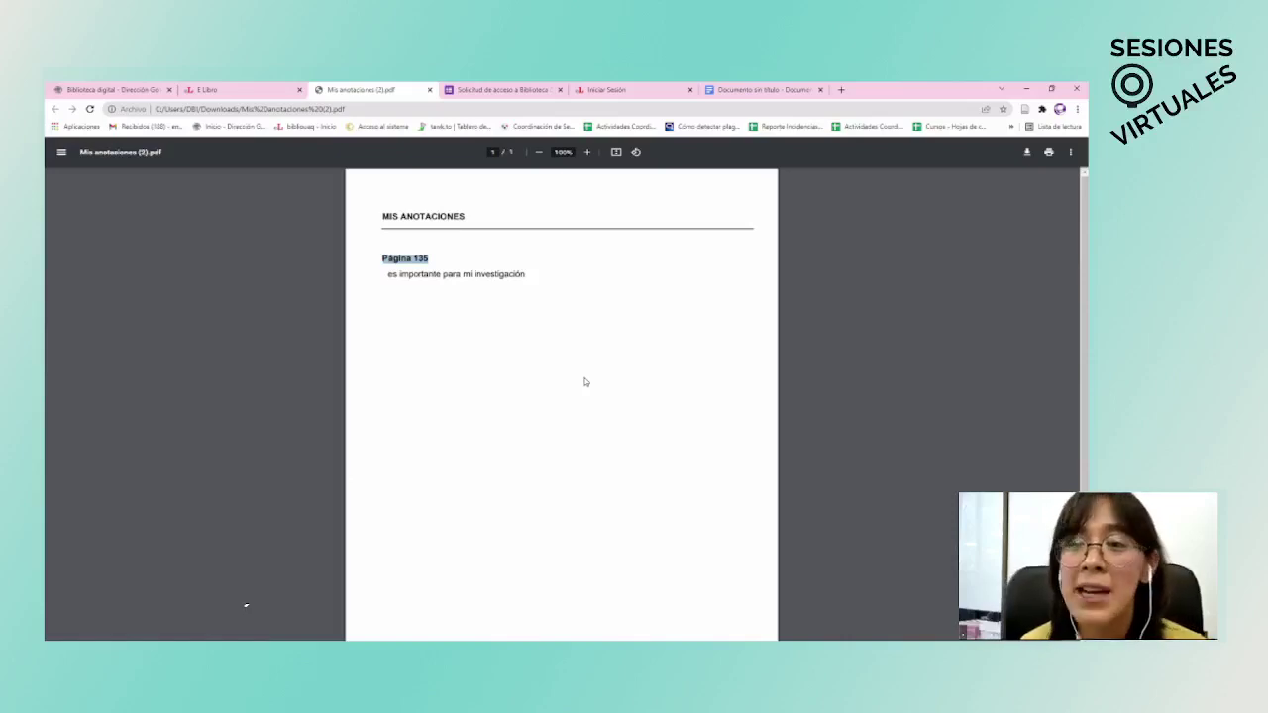
Step: Return to the book in the online reader and add a bookmark on page 137
click(215, 89)
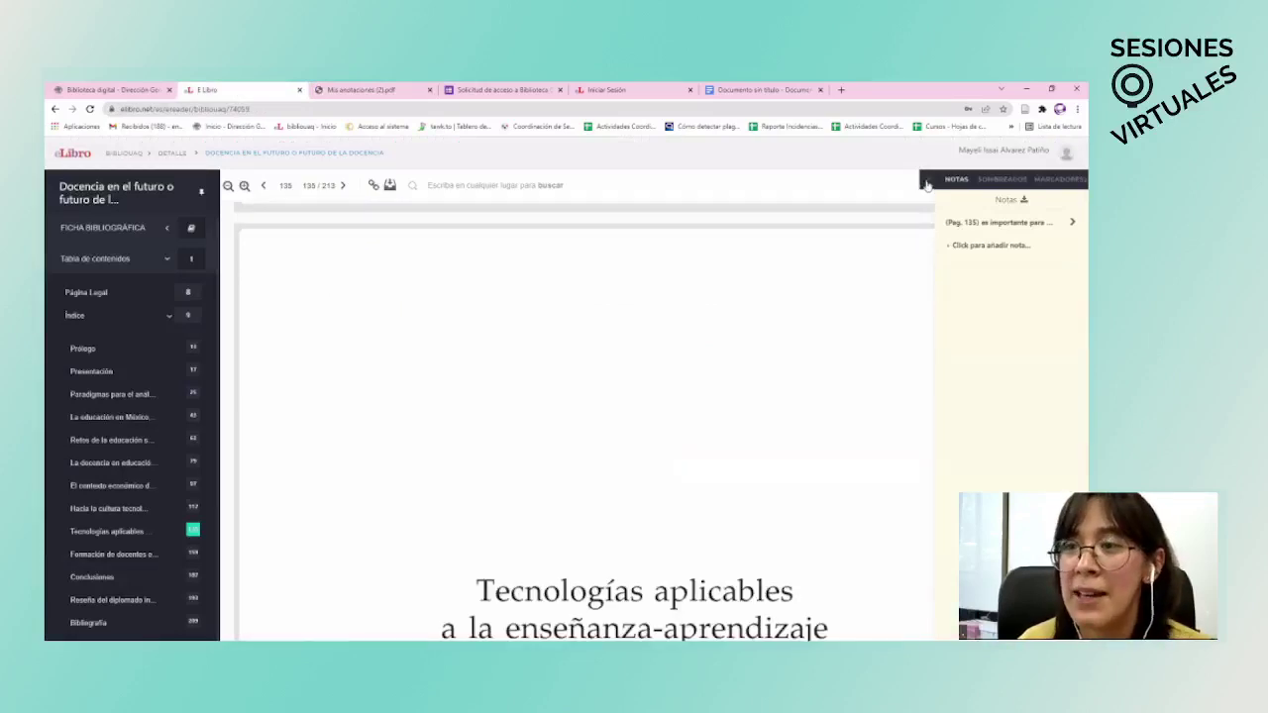
scroll(762, 434, down, 6)
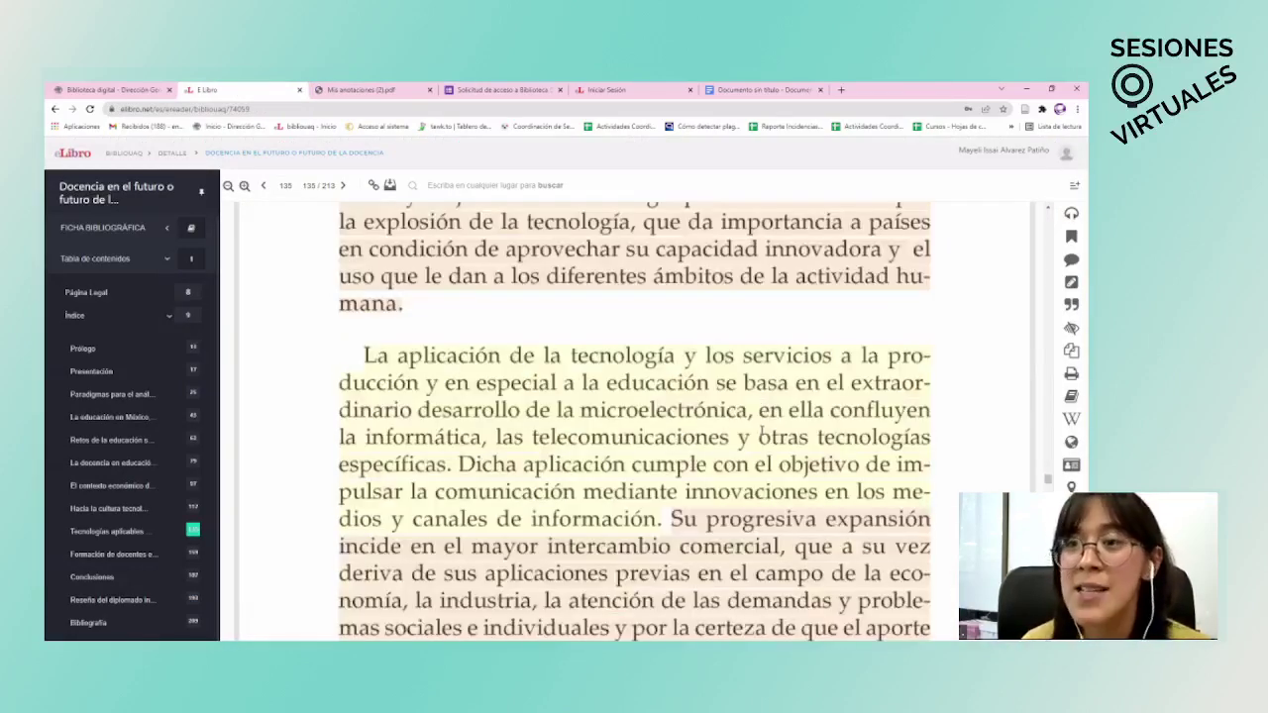
scroll(762, 434, down, 3)
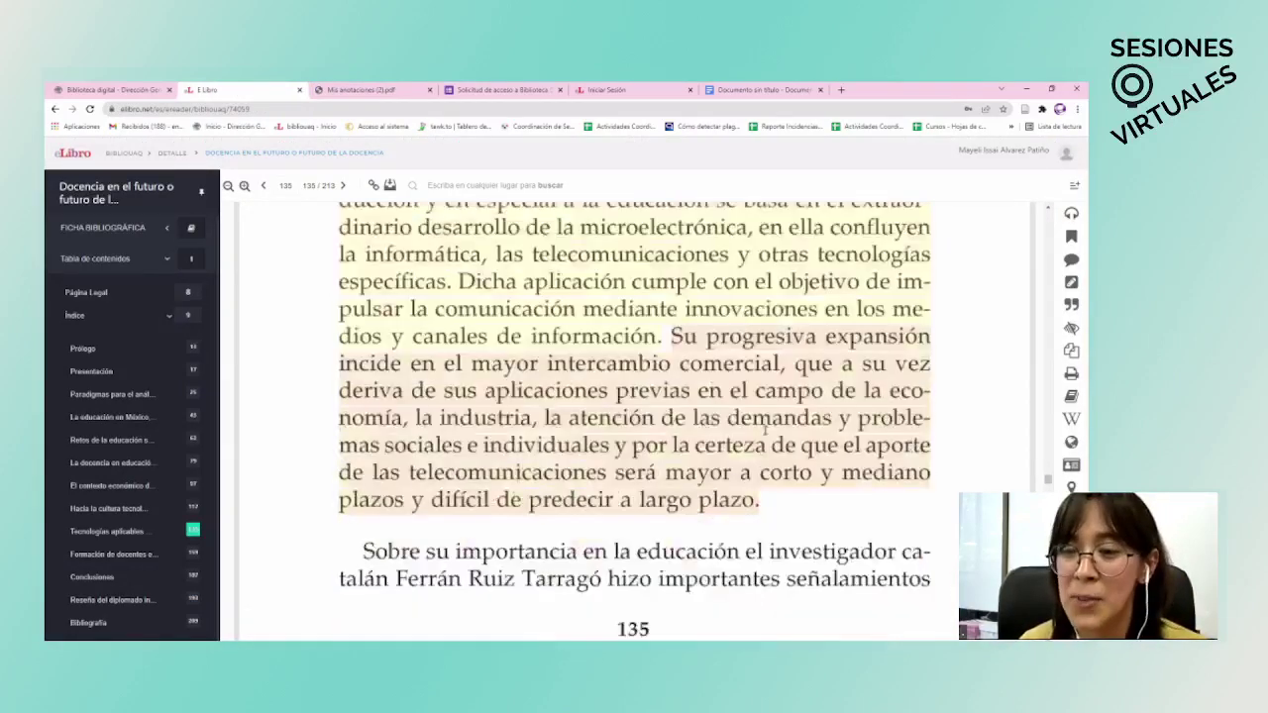
scroll(843, 446, down, 3)
scroll(843, 446, down, 3)
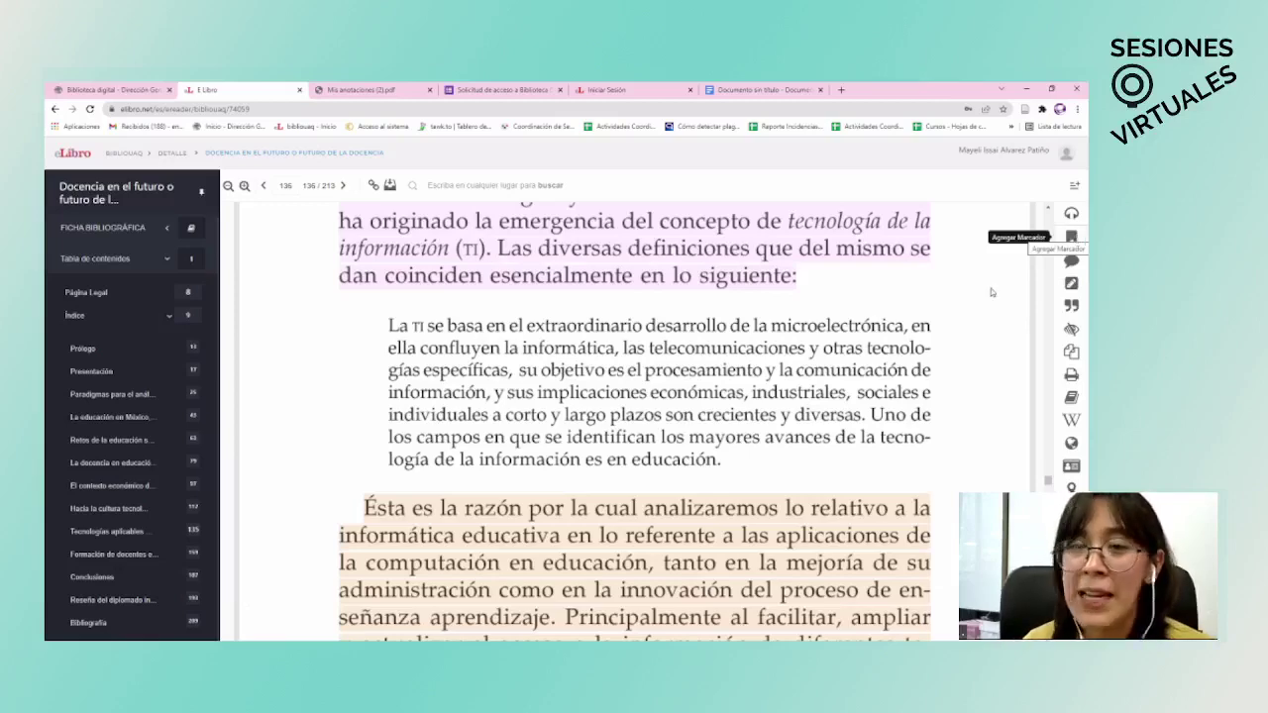
scroll(991, 287, up, 2)
scroll(743, 422, down, 10)
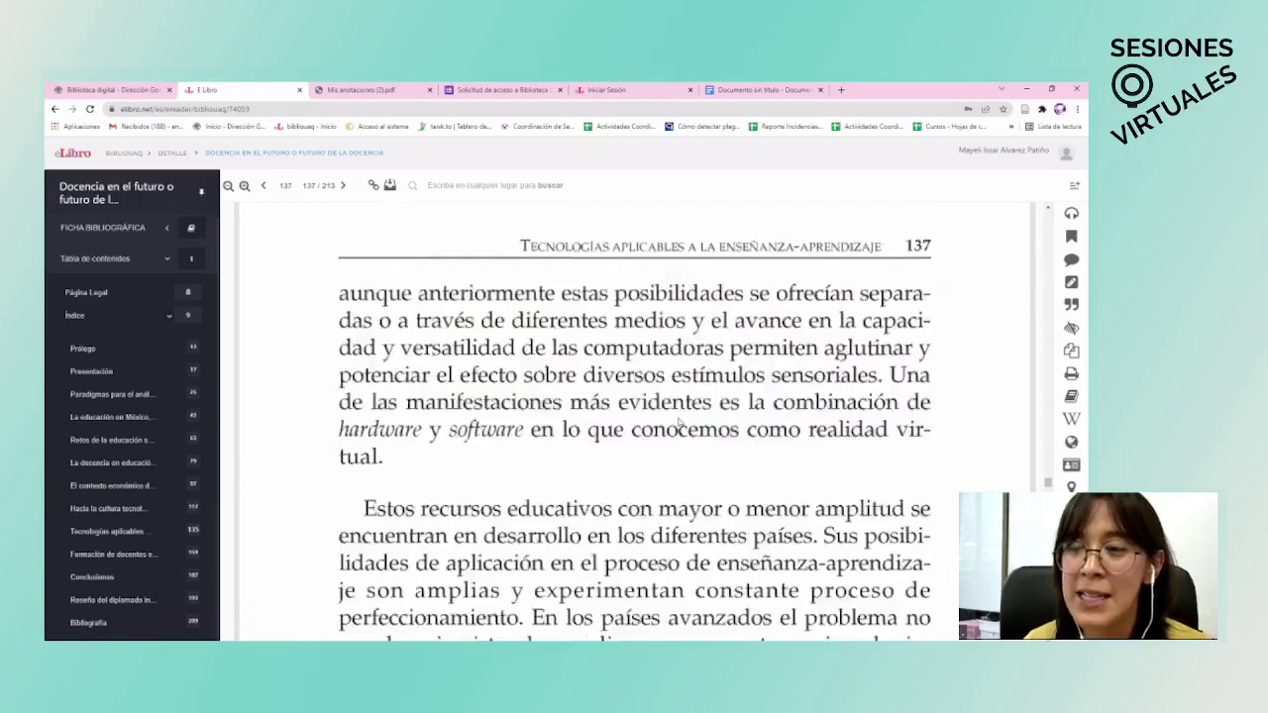
scroll(743, 422, up, 1)
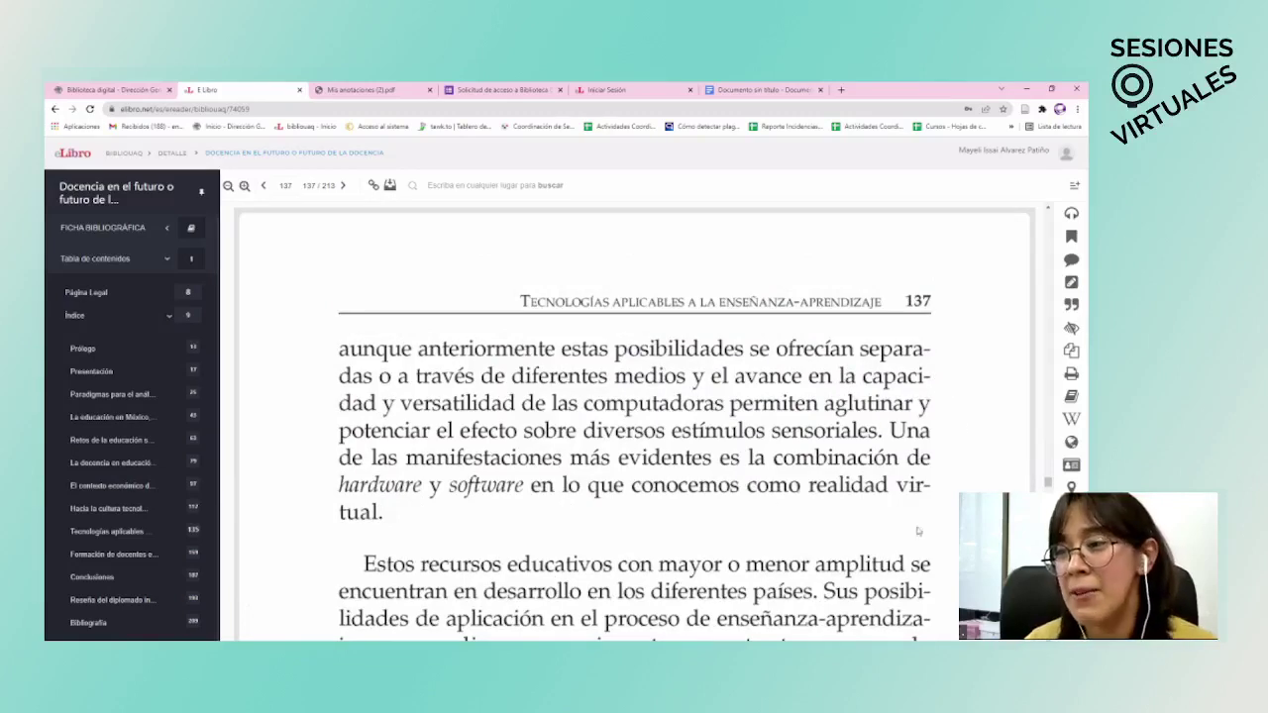
click(1070, 238)
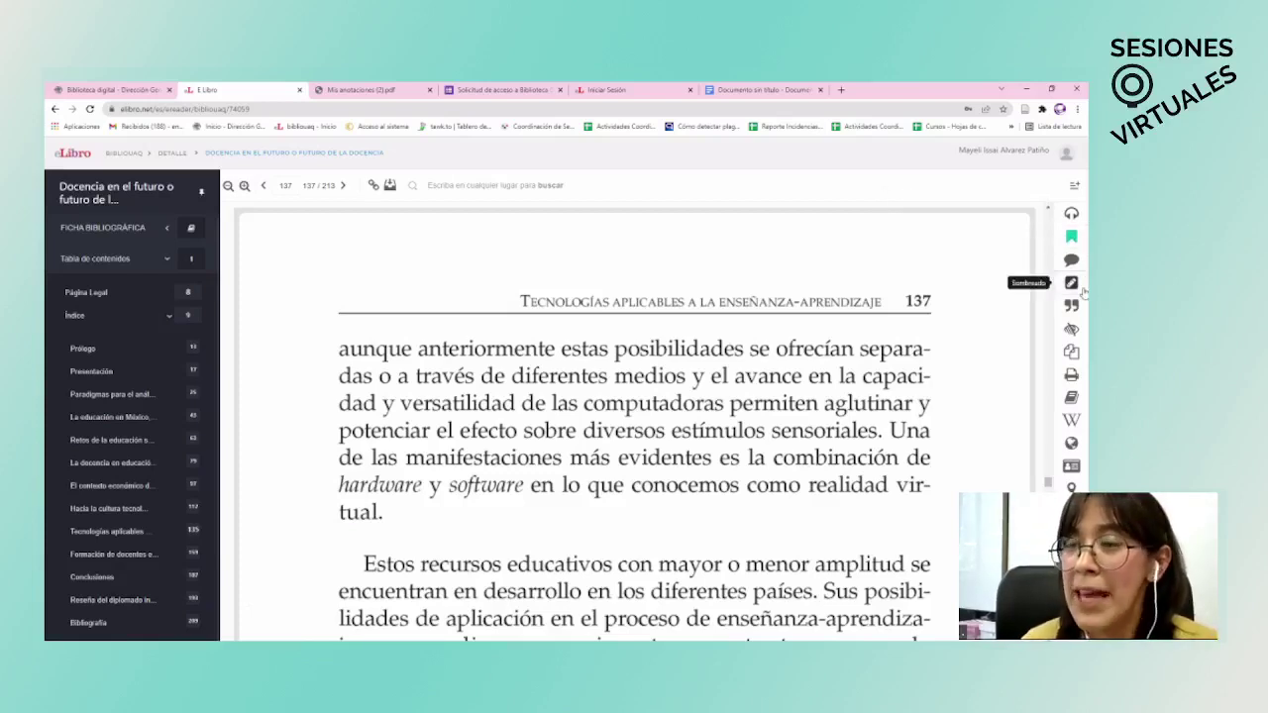
Step: Review the saved highlights, go to the critical ones on pages 135 and 136, and look at the notes list
click(1072, 283)
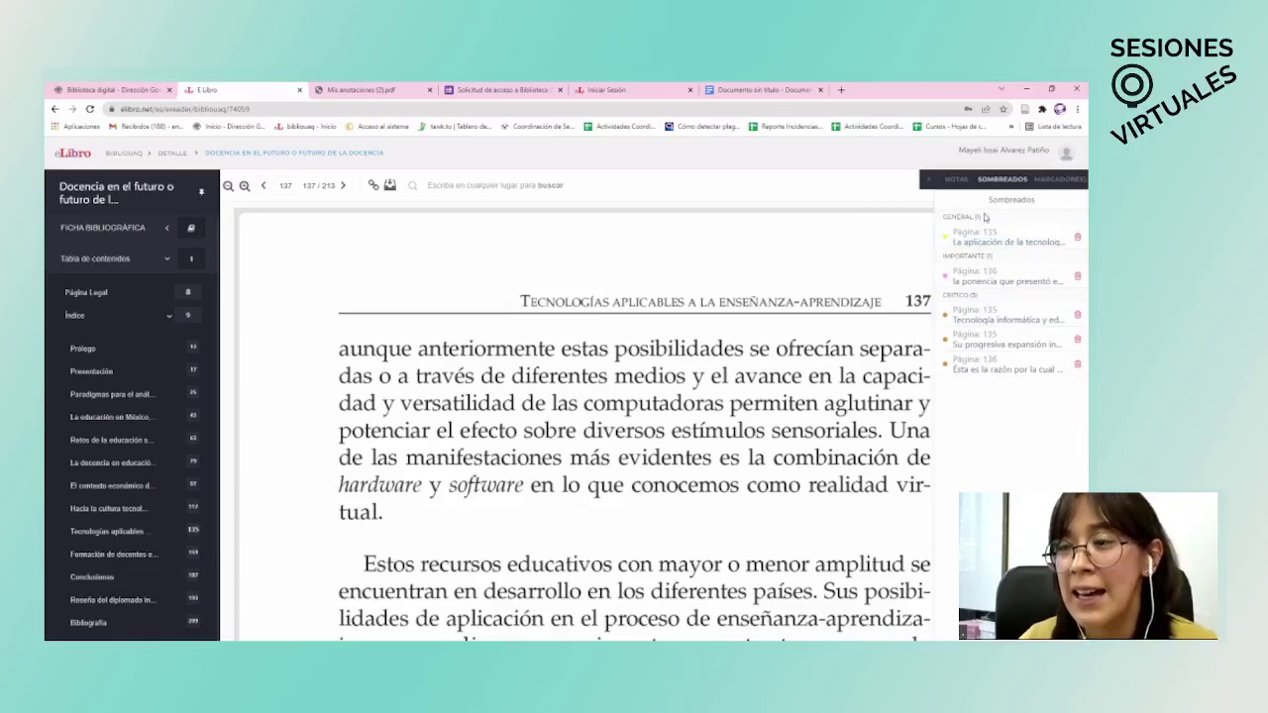
click(984, 321)
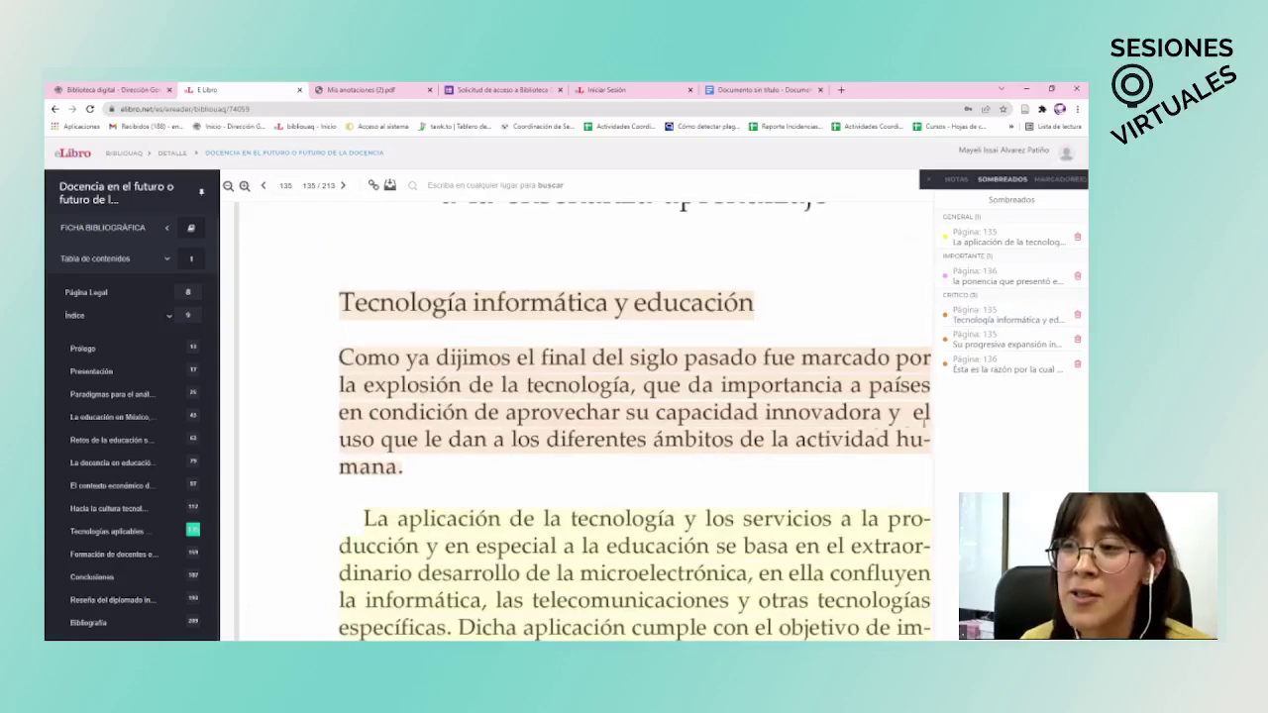
click(966, 370)
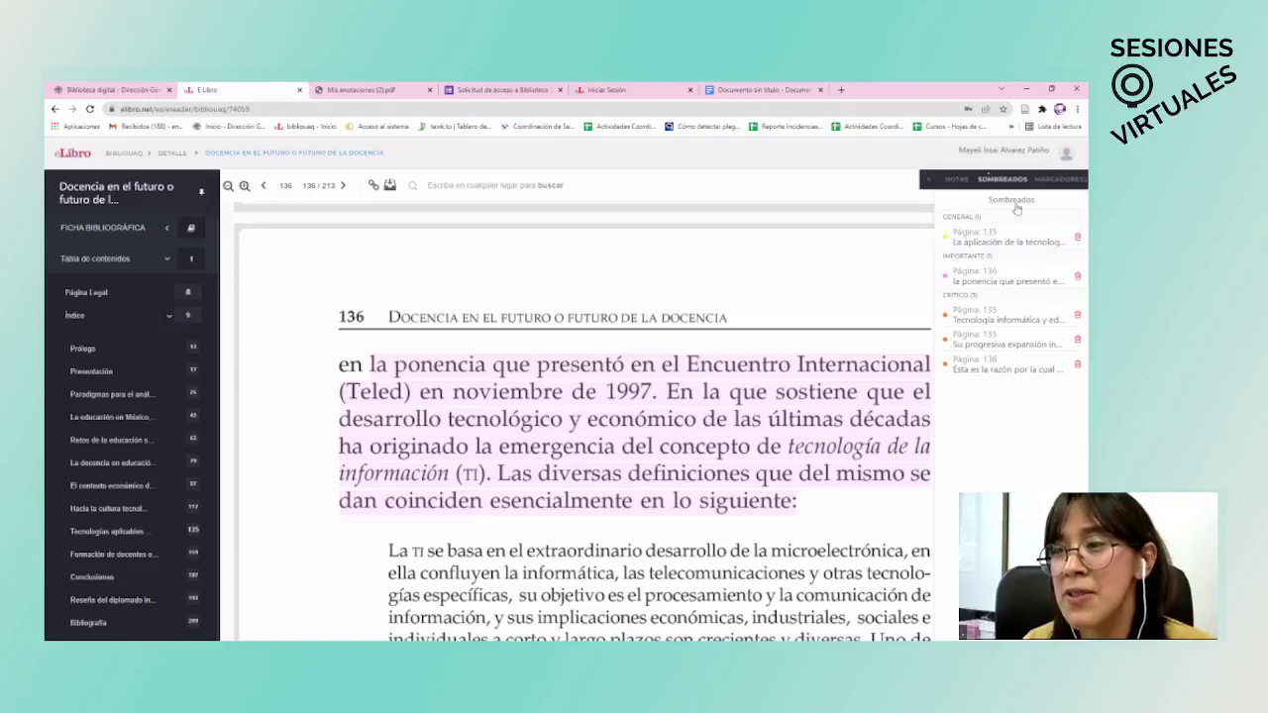
click(957, 182)
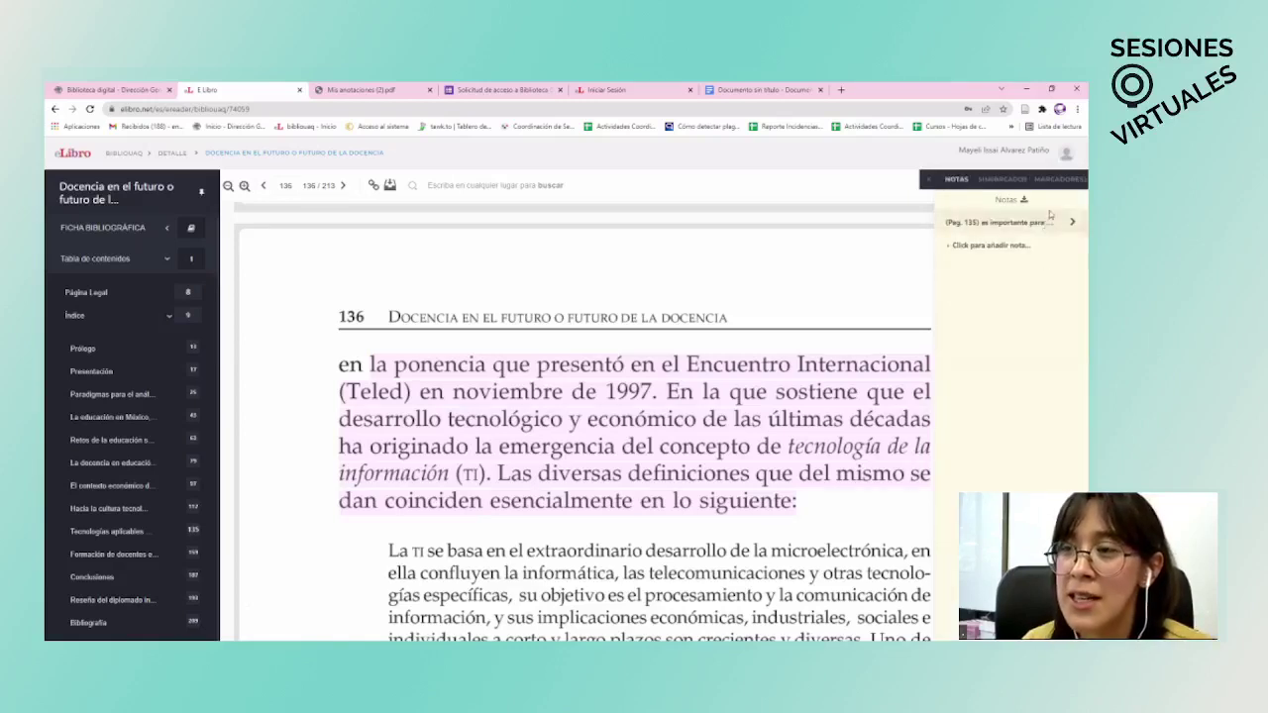
Step: Review the book's saved bookmarks and close the annotations list
click(1062, 179)
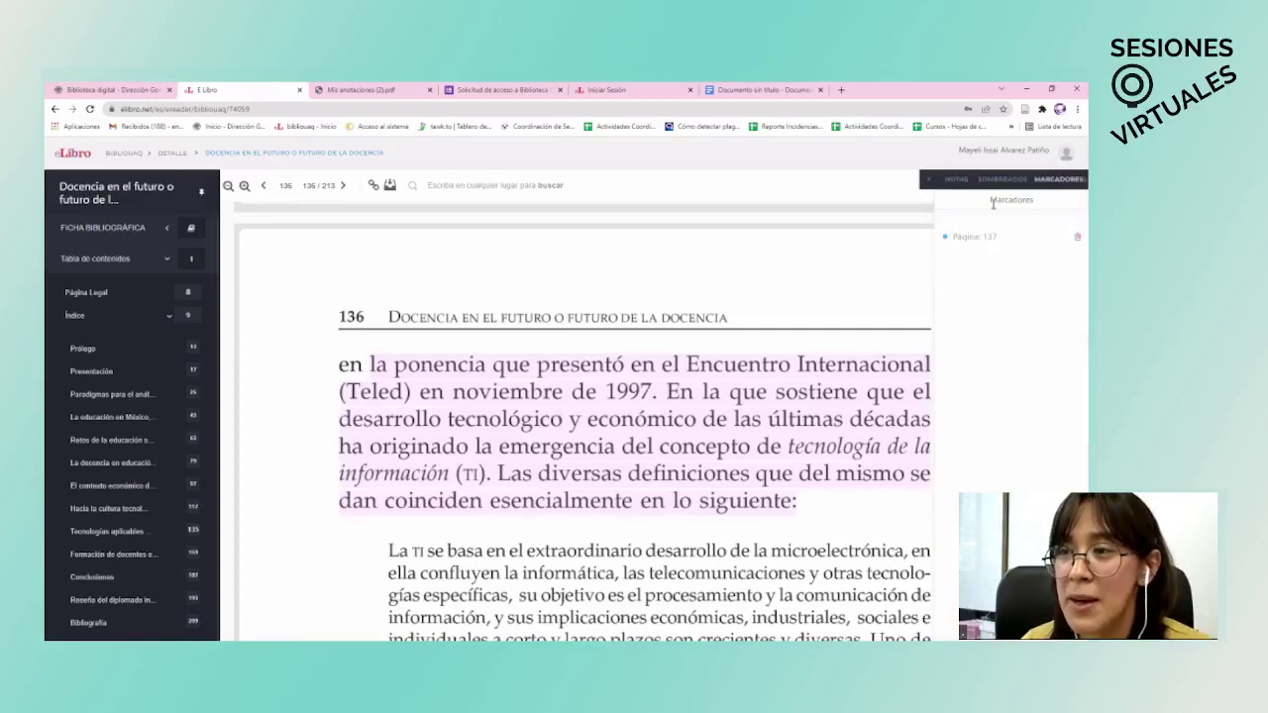
click(1084, 180)
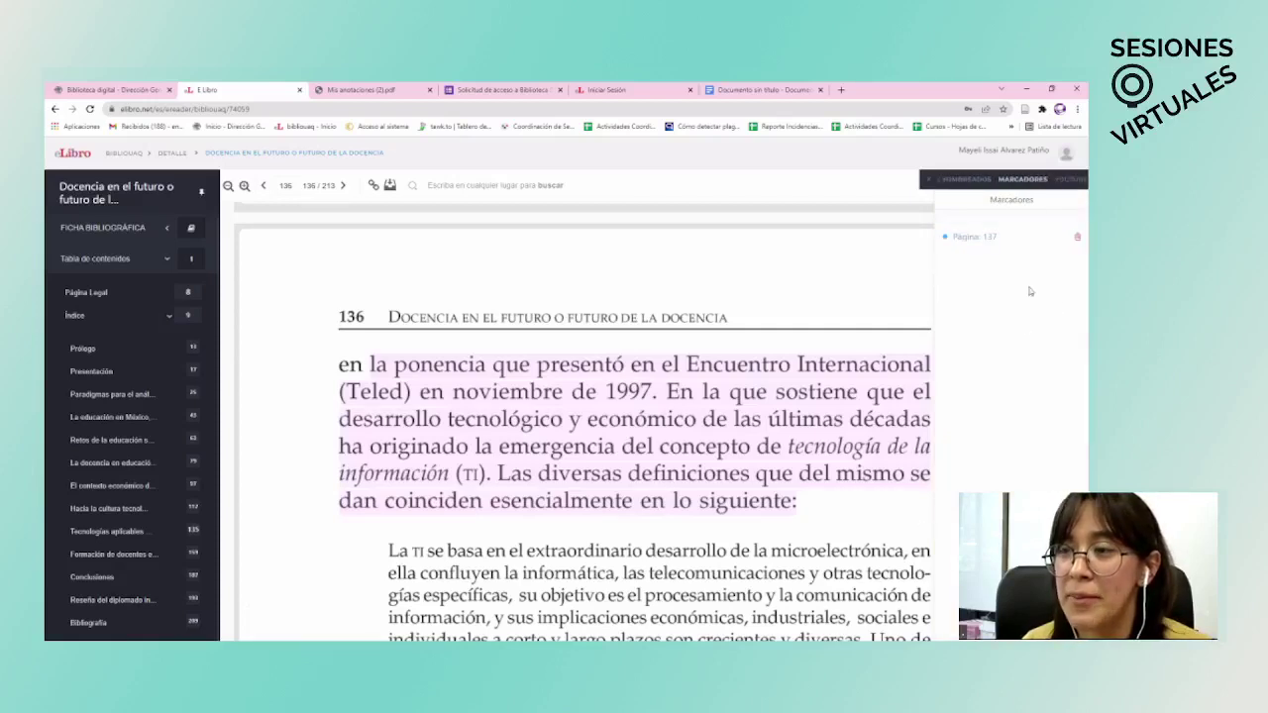
click(927, 186)
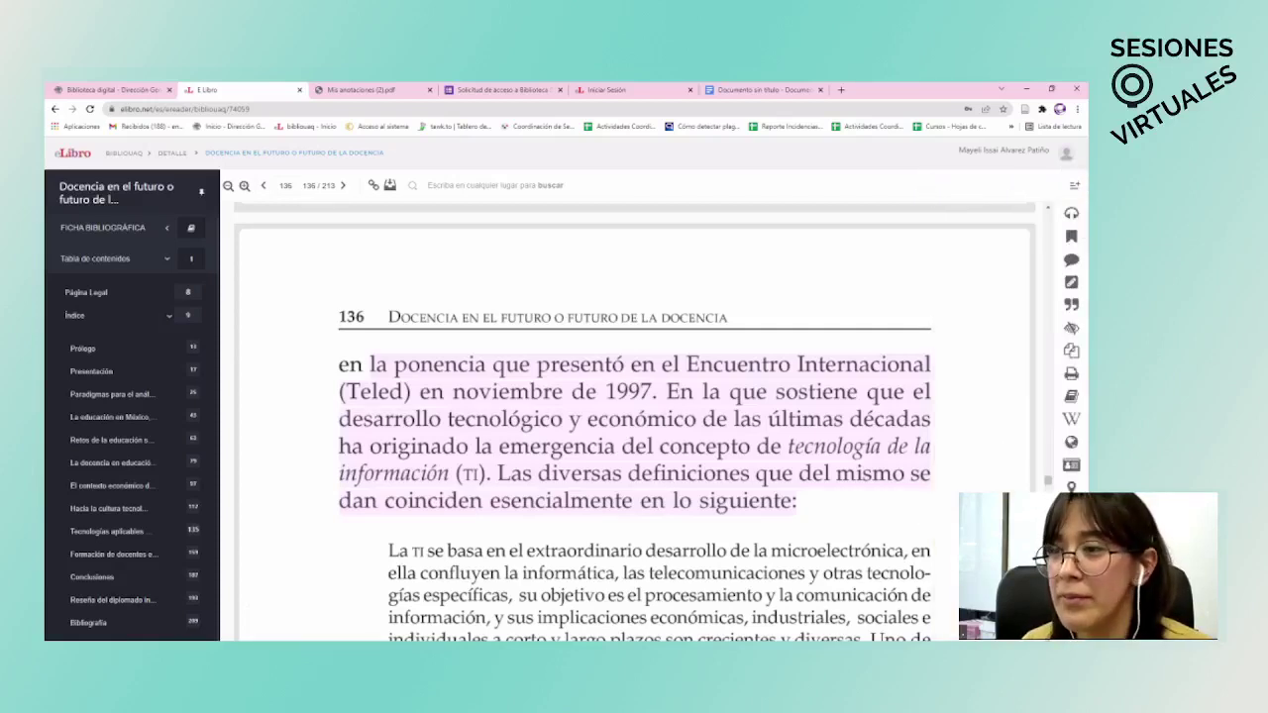
Step: View the book's bibliographic reference in MLA format and in APA format, and close the reference dialog
click(1072, 307)
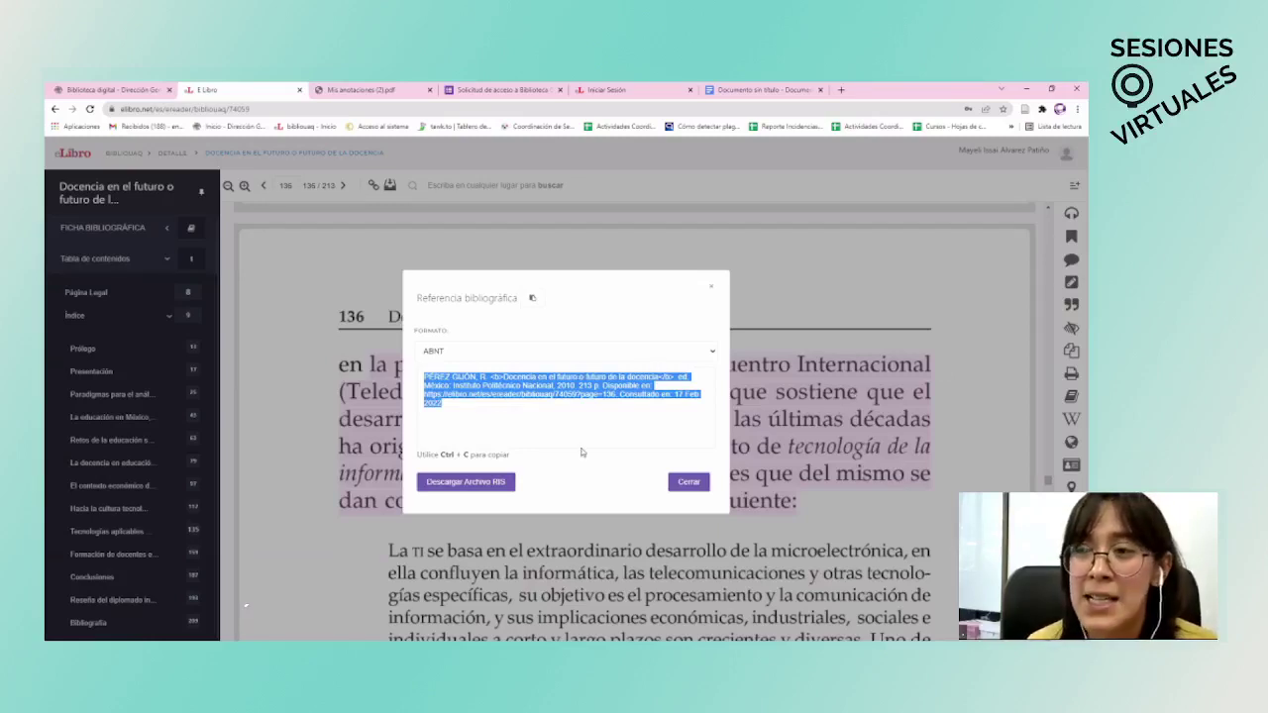
click(627, 353)
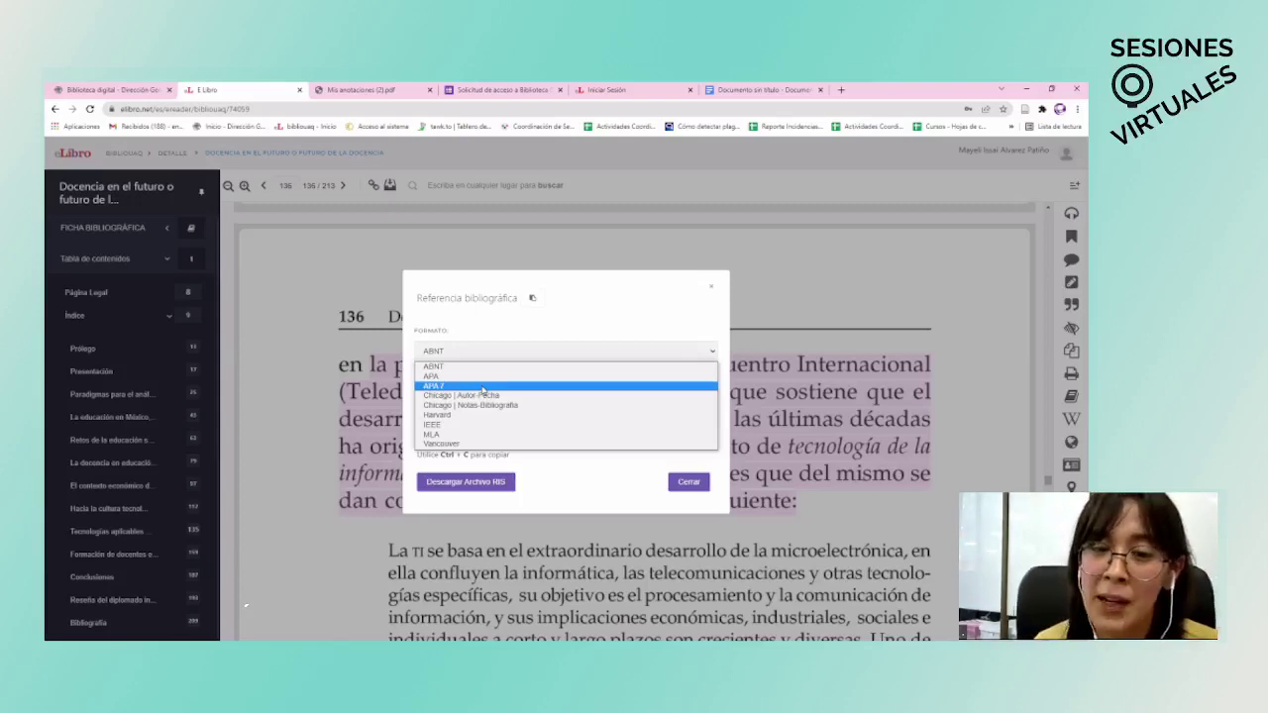
click(449, 436)
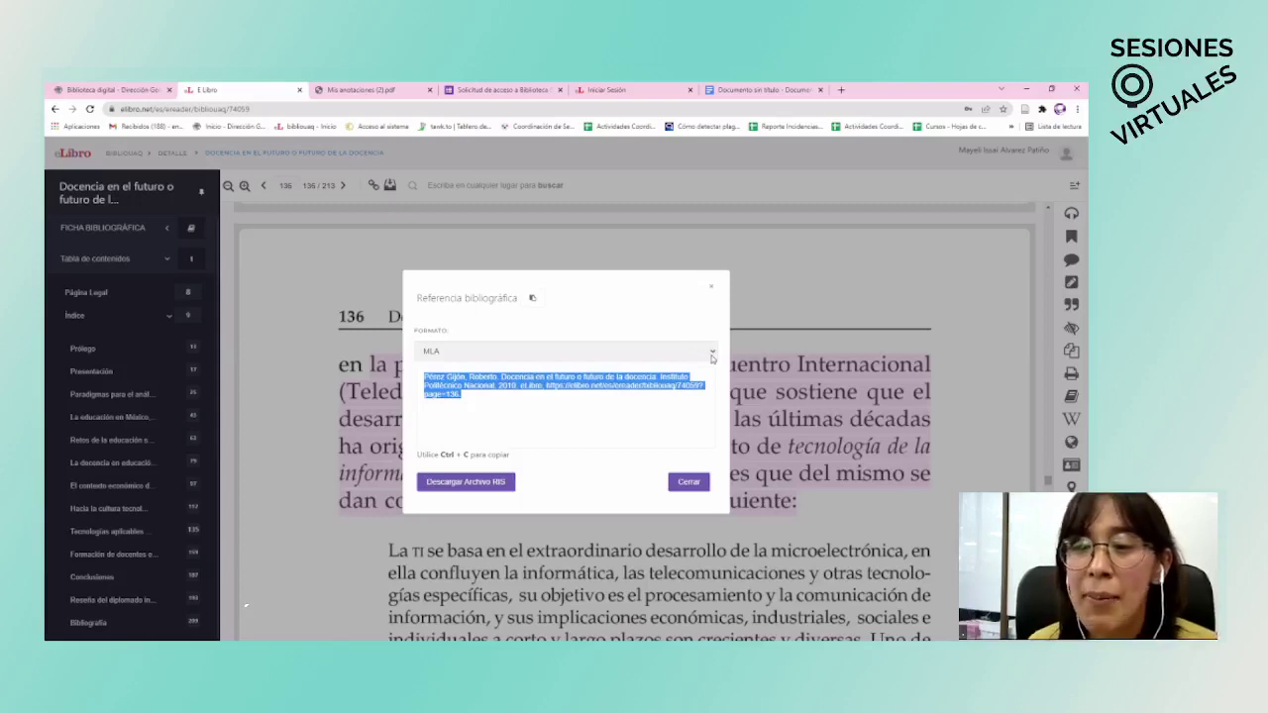
click(436, 352)
key(Return)
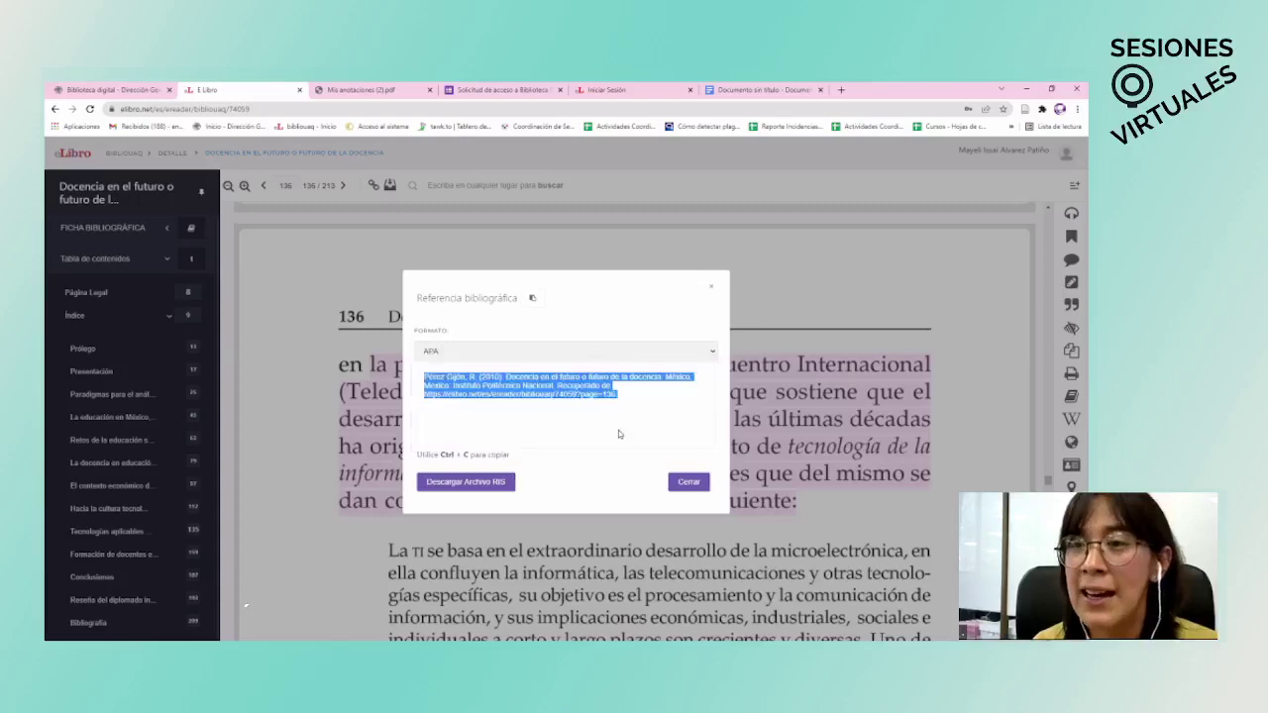
click(641, 416)
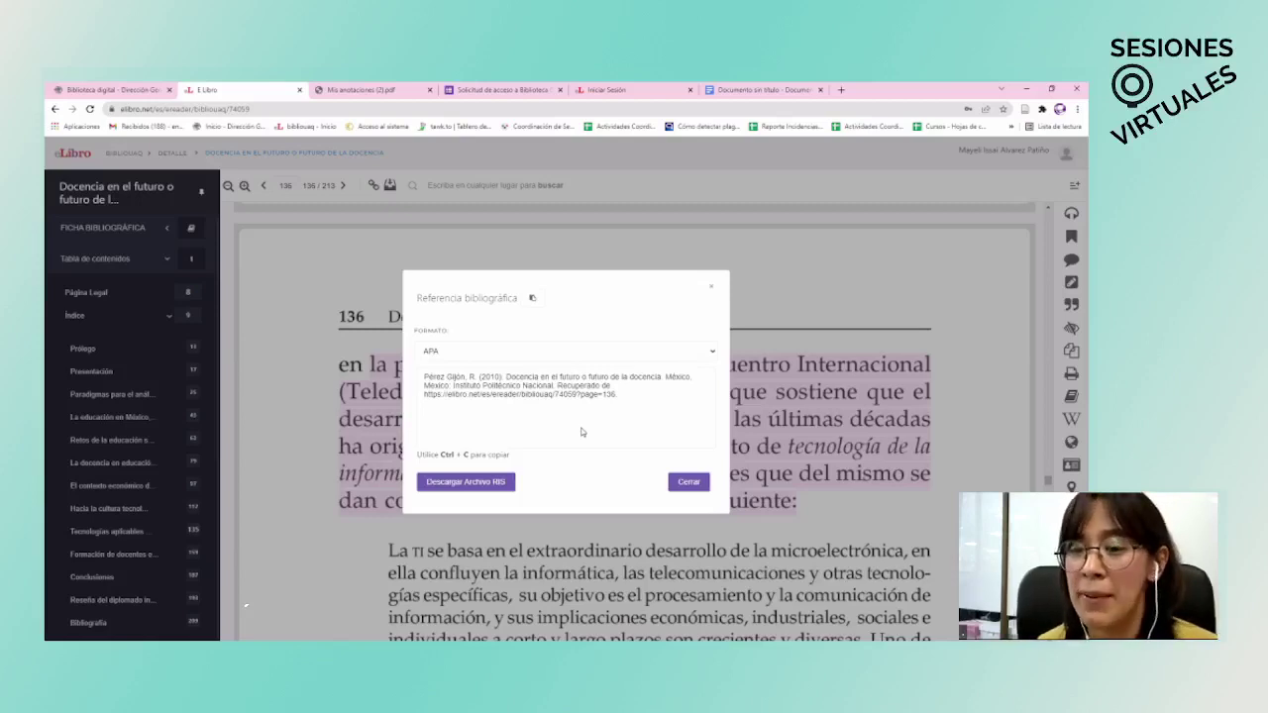
click(691, 483)
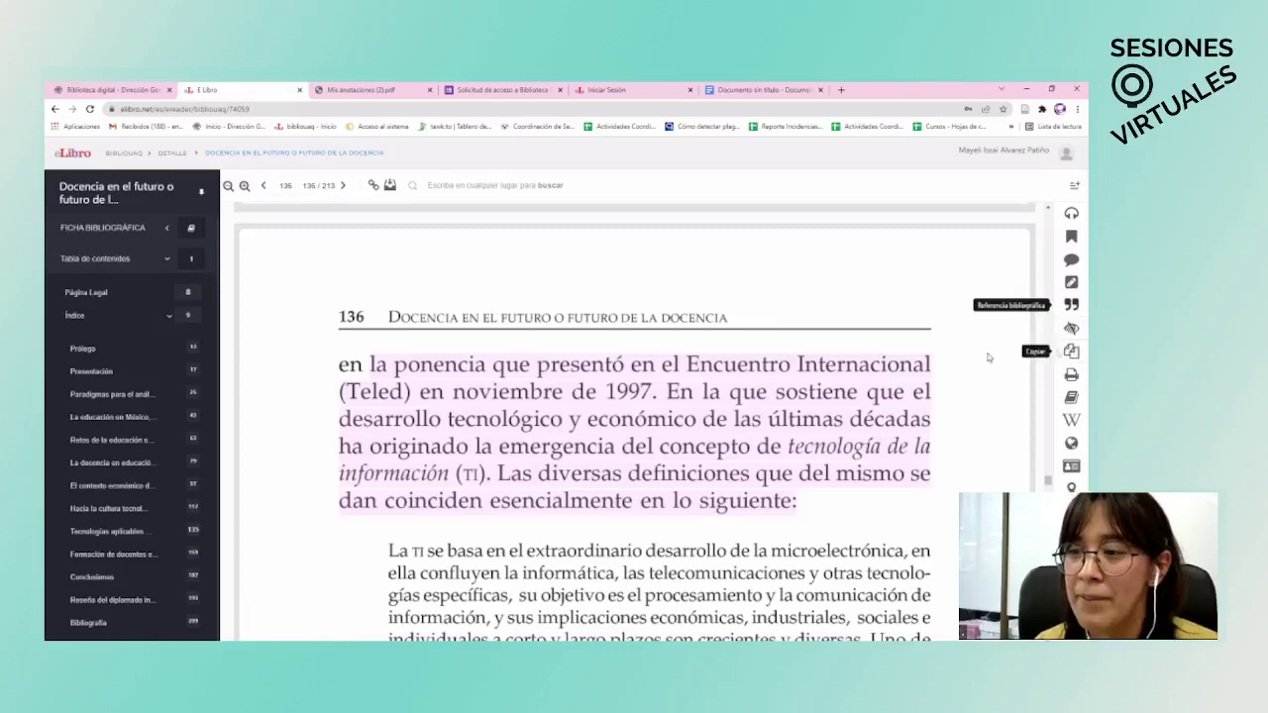
scroll(784, 449, down, 3)
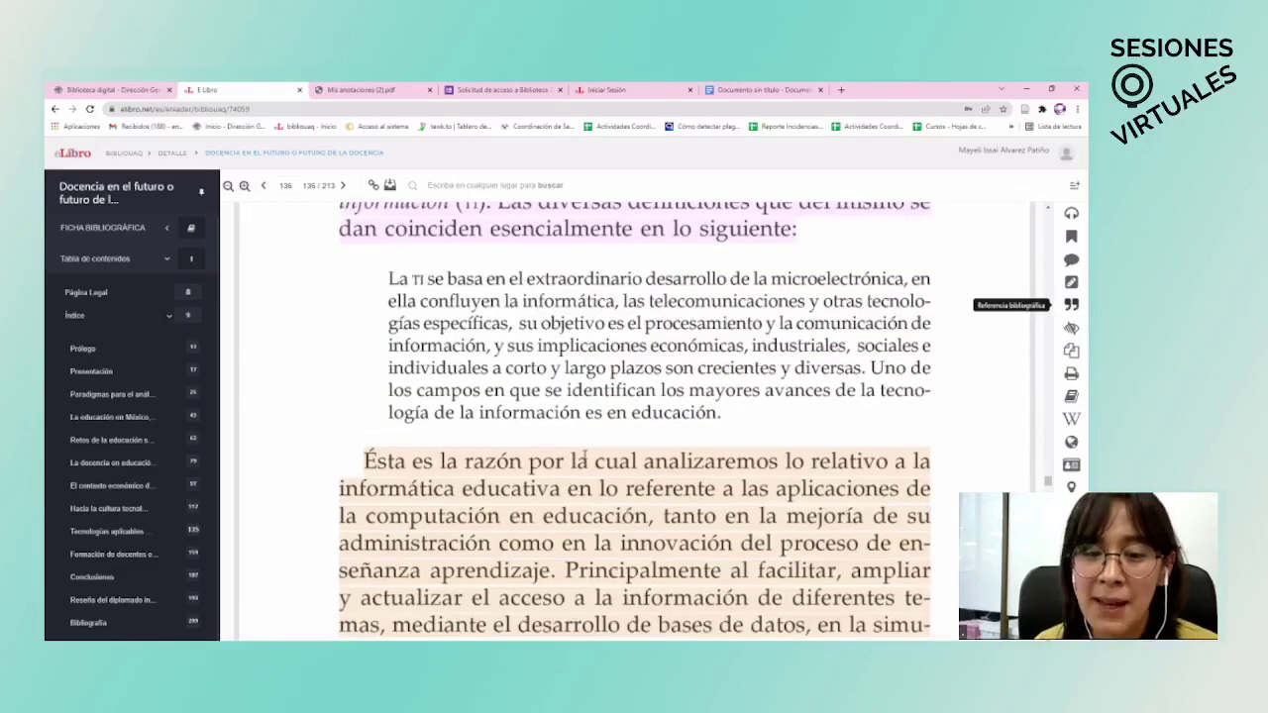
scroll(585, 458, down, 7)
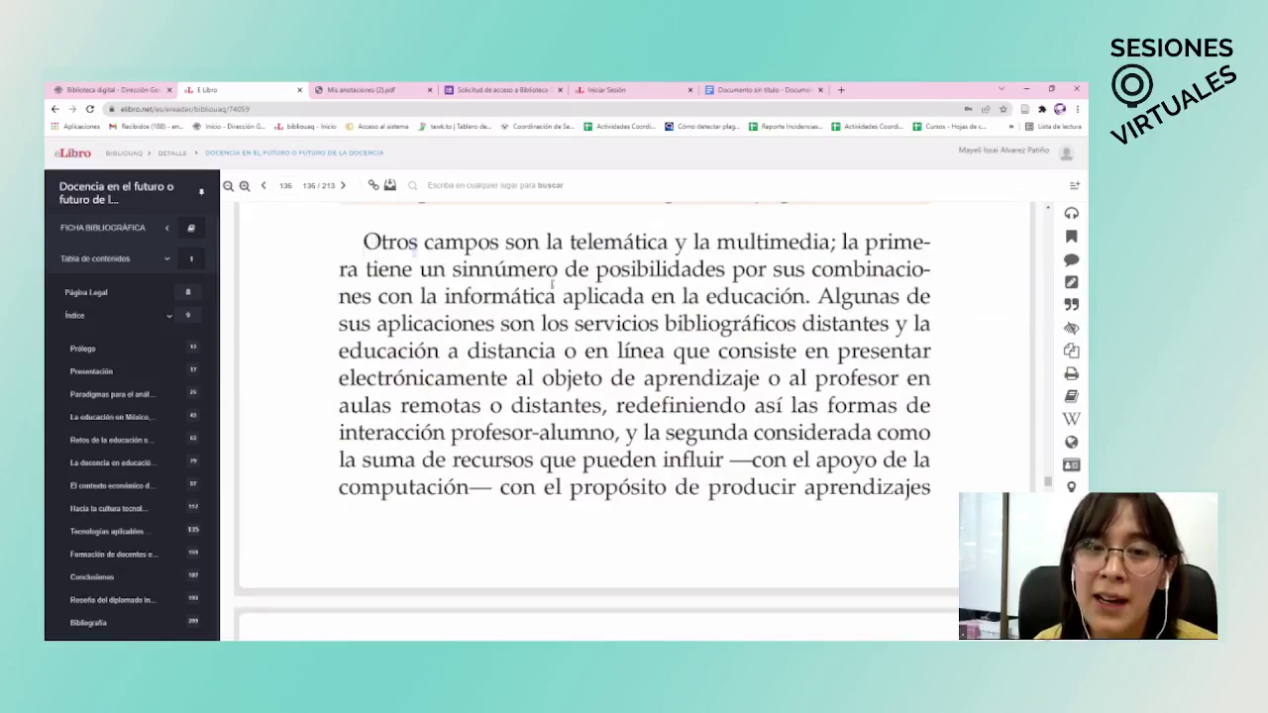
drag(364, 241, 931, 487)
scroll(877, 504, down, 2)
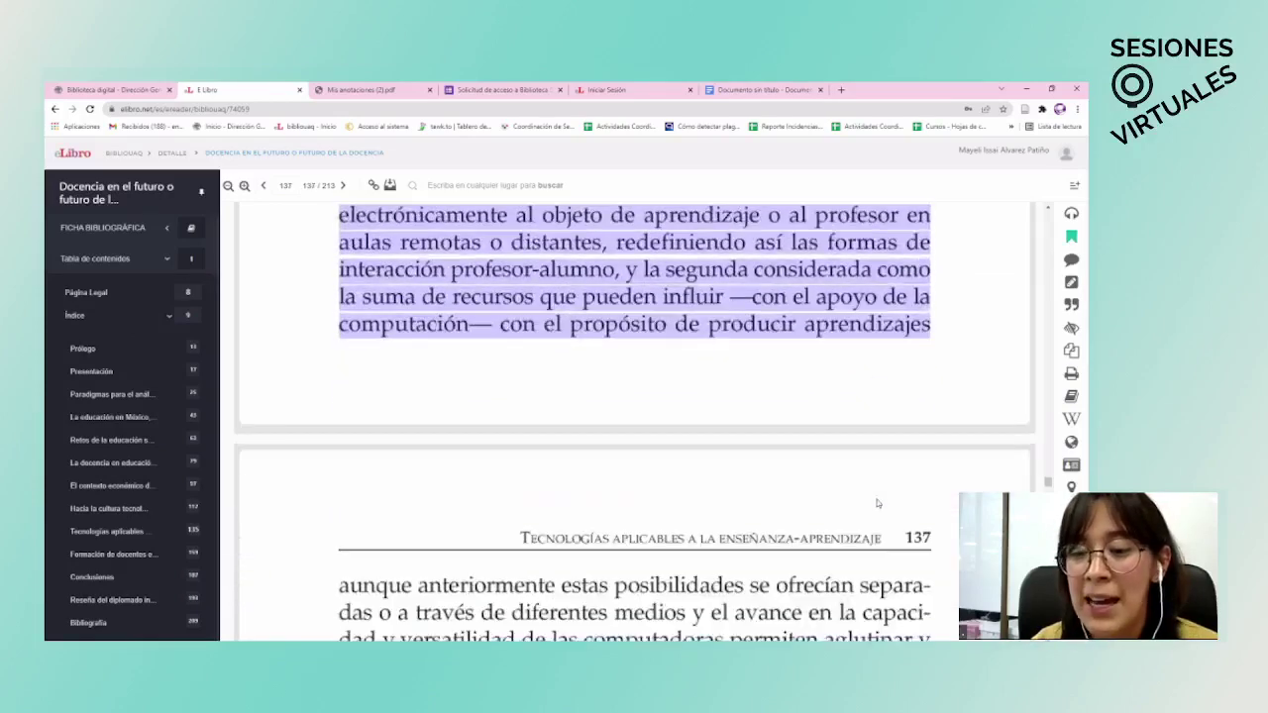
click(877, 503)
scroll(877, 503, down, 2)
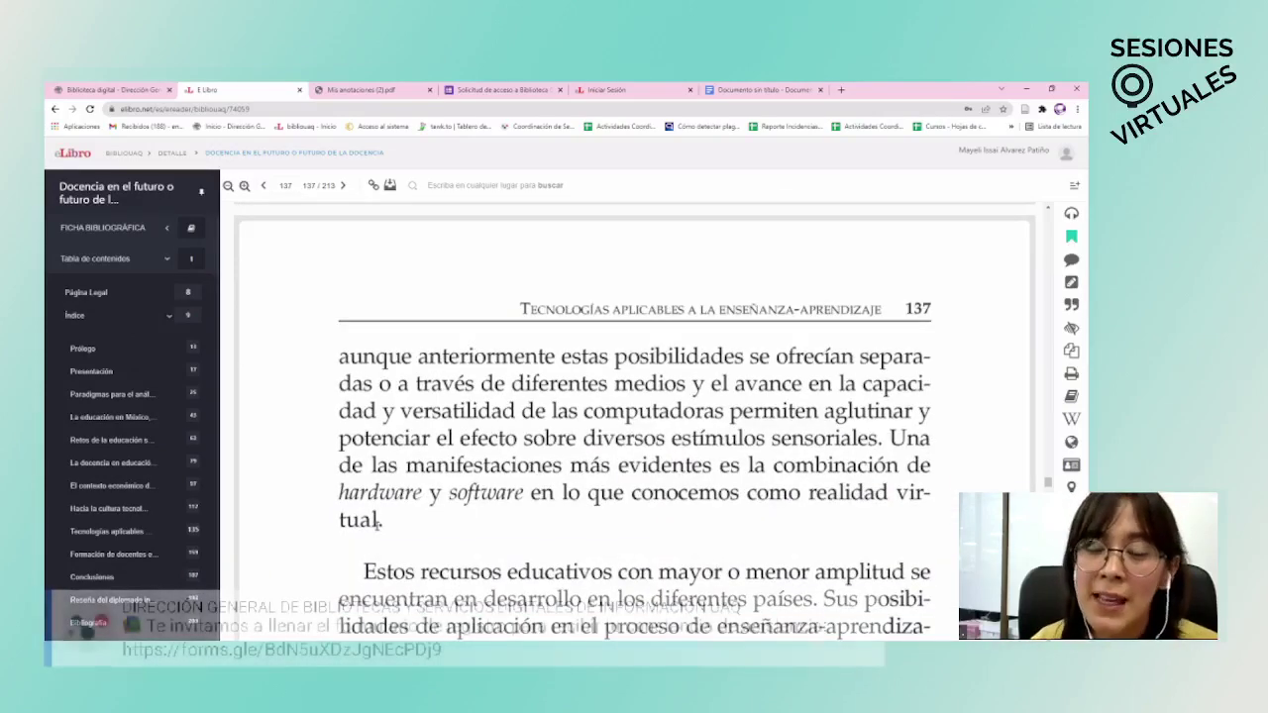
scroll(763, 419, up, 4)
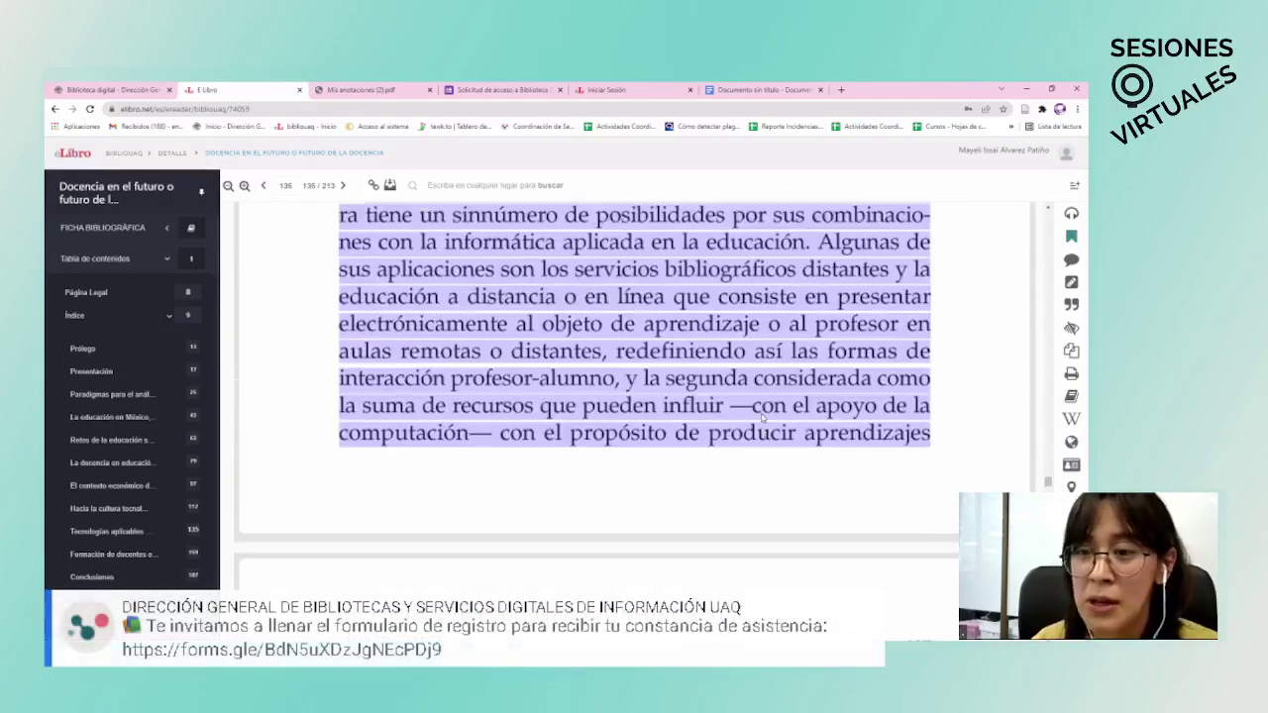
click(763, 419)
click(617, 273)
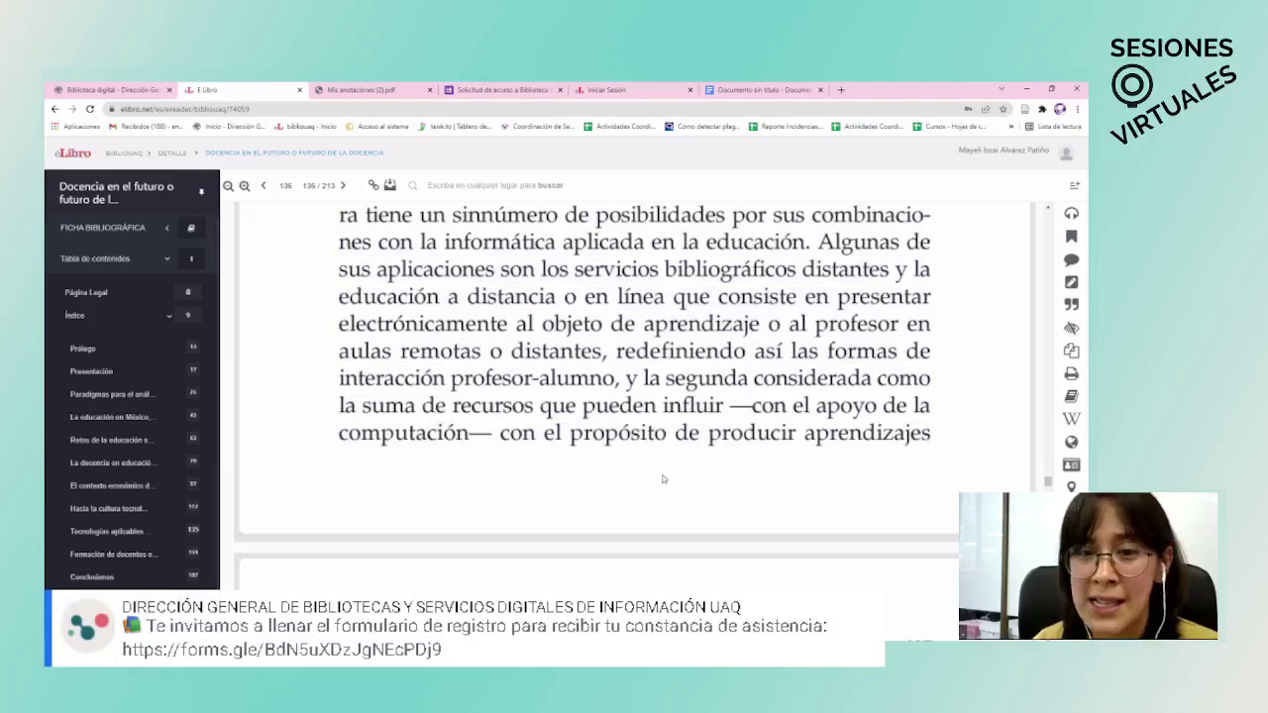
Step: Select the whole paragraph starting "Otros campos son la telemática" on page 136 and copy its text
scroll(400, 367, up, 2)
drag(361, 405, 888, 492)
scroll(889, 488, down, 2)
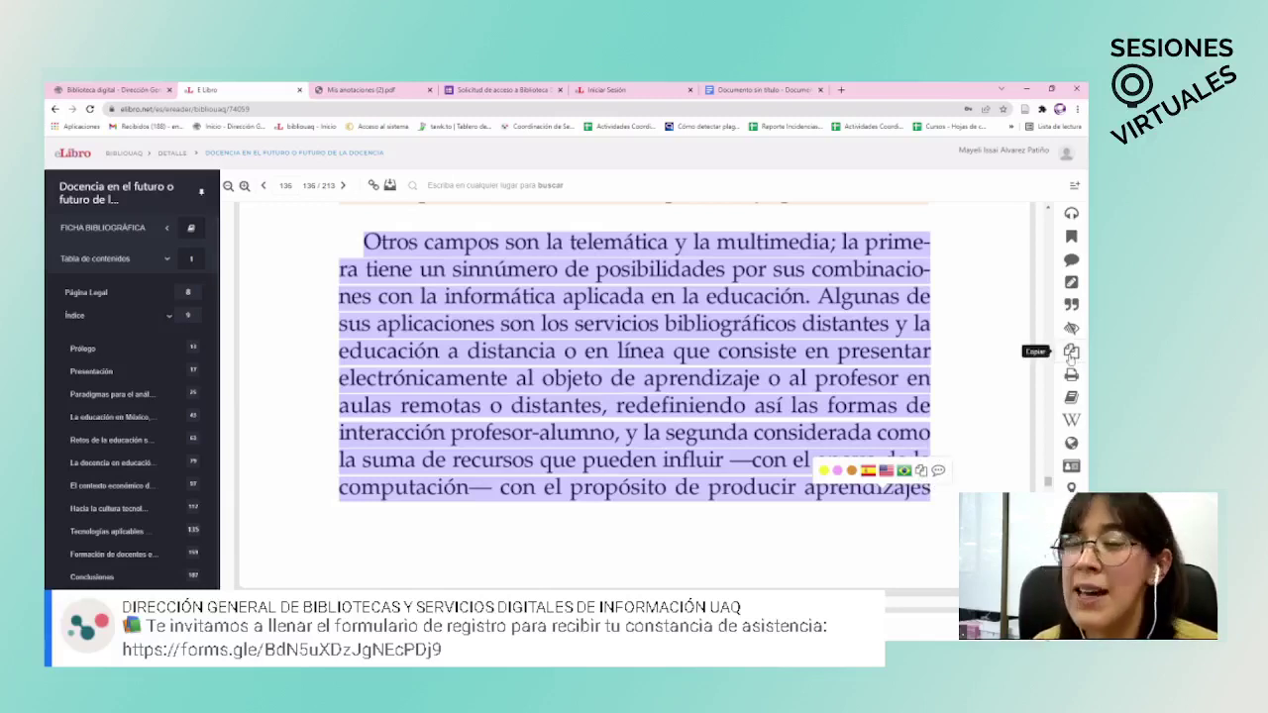
click(1070, 357)
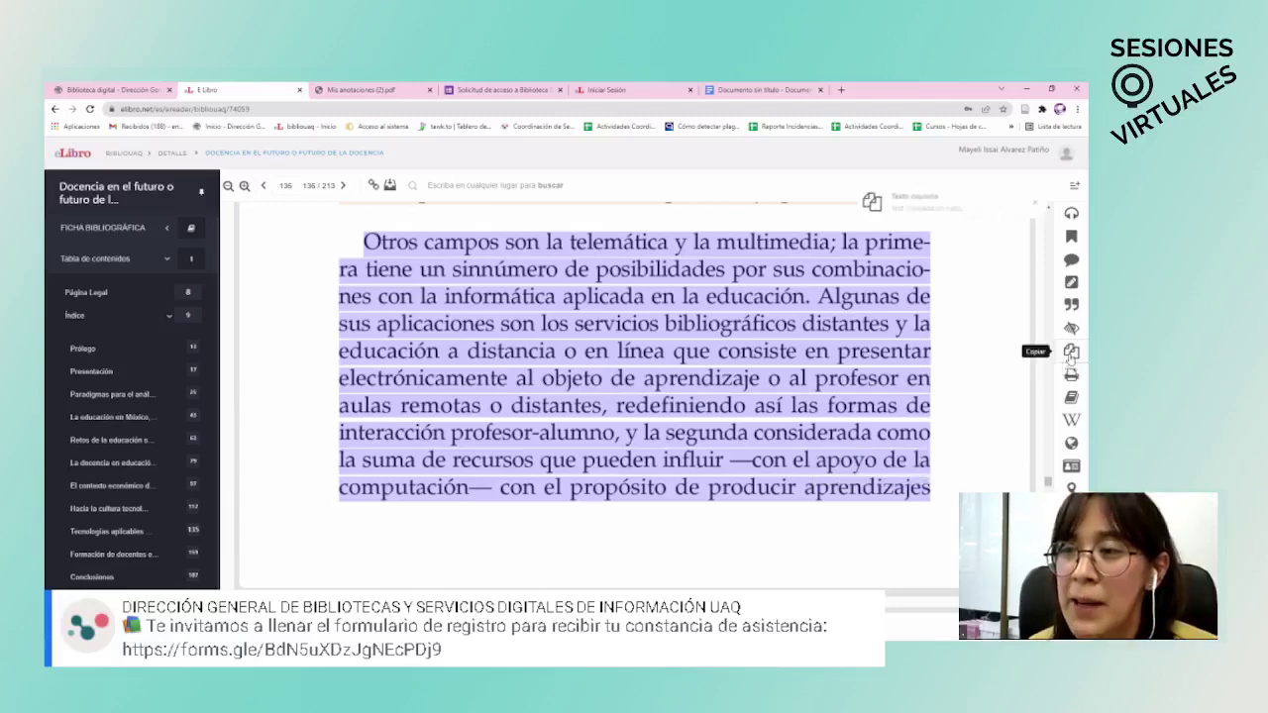
Step: Switch to the untitled Google Docs document and paste the copied paragraph a few blank lines below the existing reference
click(763, 89)
key(Return)
key(Return)
key(Return)
key(Return)
key(Return)
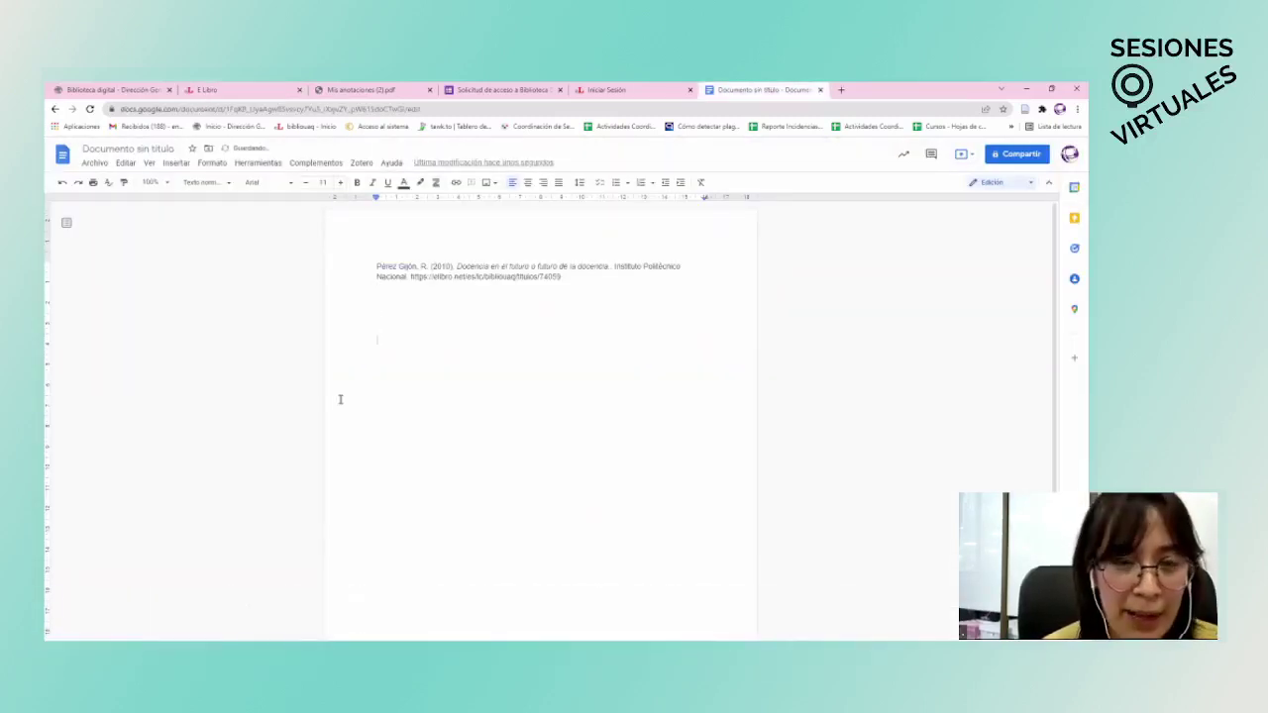
key(ctrl+v)
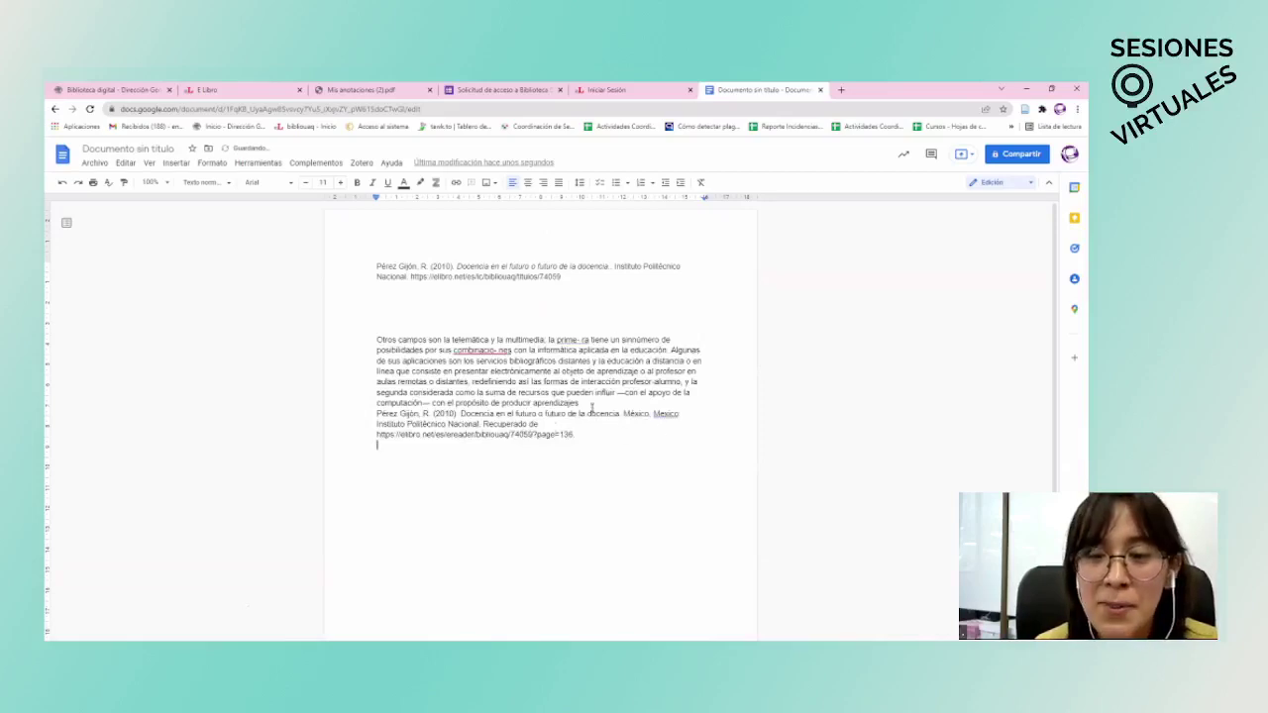
Step: Review the pasted quotation and insert a blank line between it and the reference that follows
drag(592, 406, 369, 326)
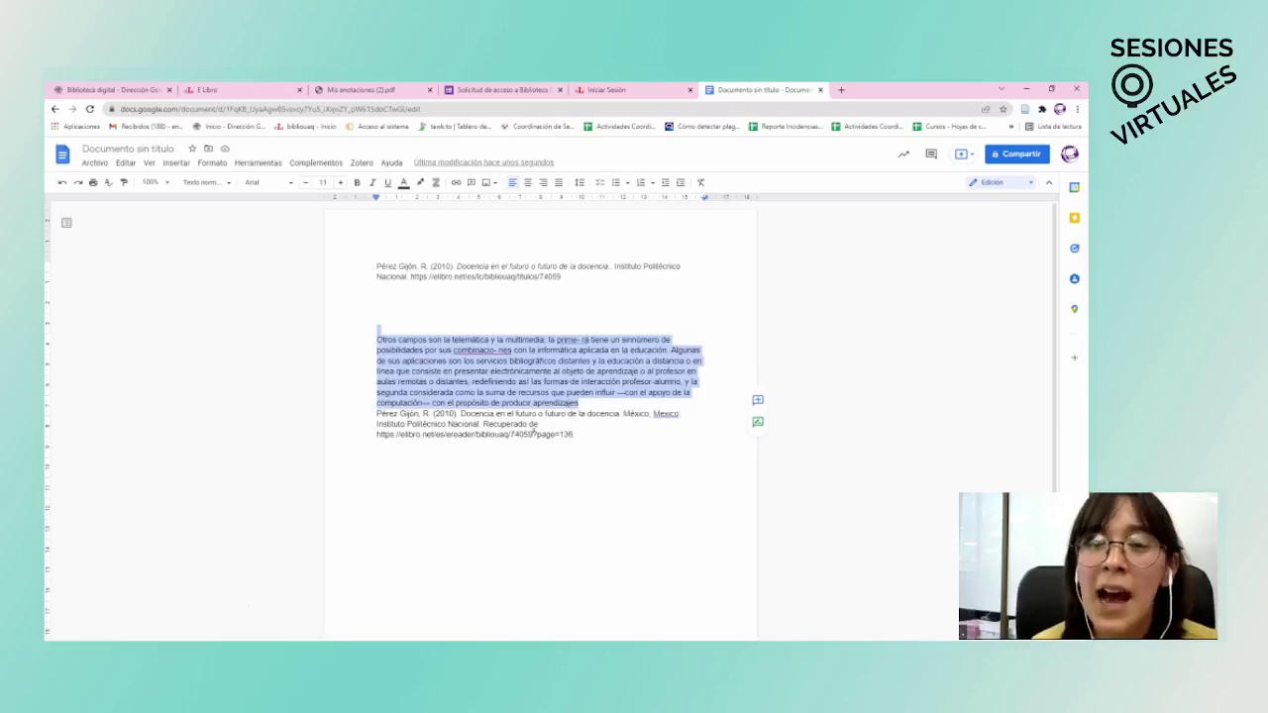
click(429, 260)
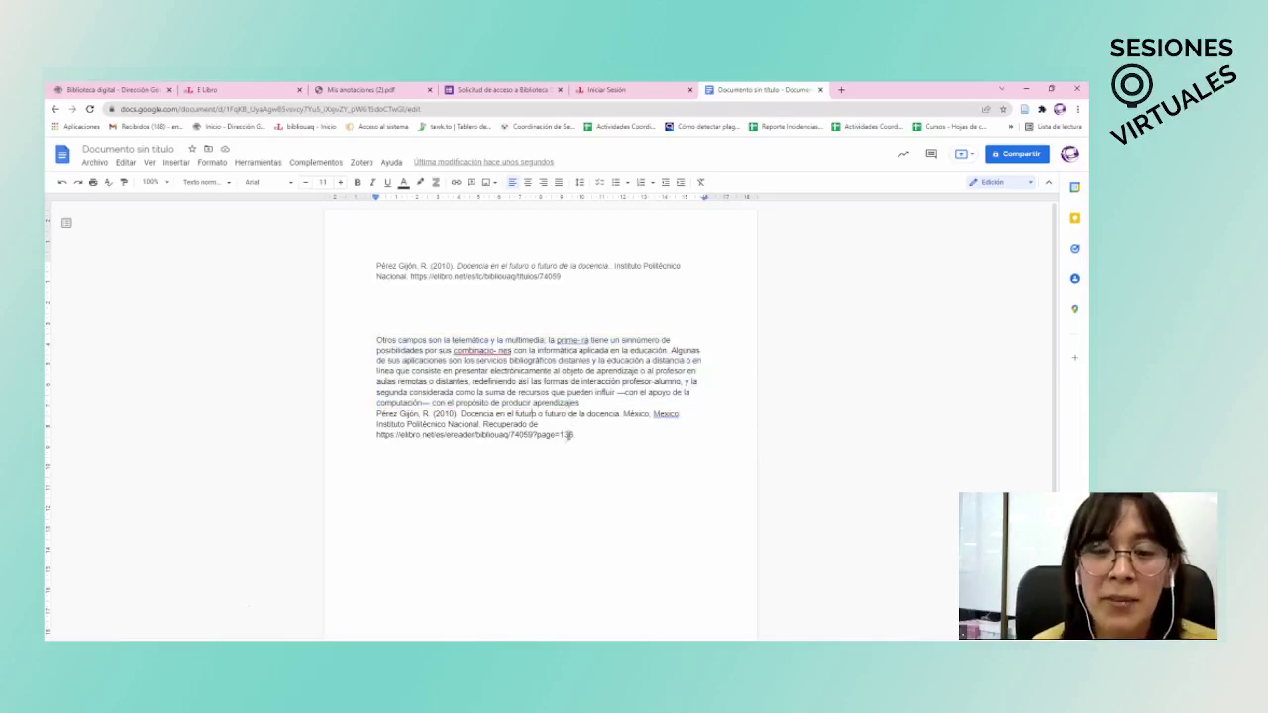
click(594, 404)
key(Return)
Step: Examine the pasted reference and the page number at the end of its link
drag(575, 446, 368, 426)
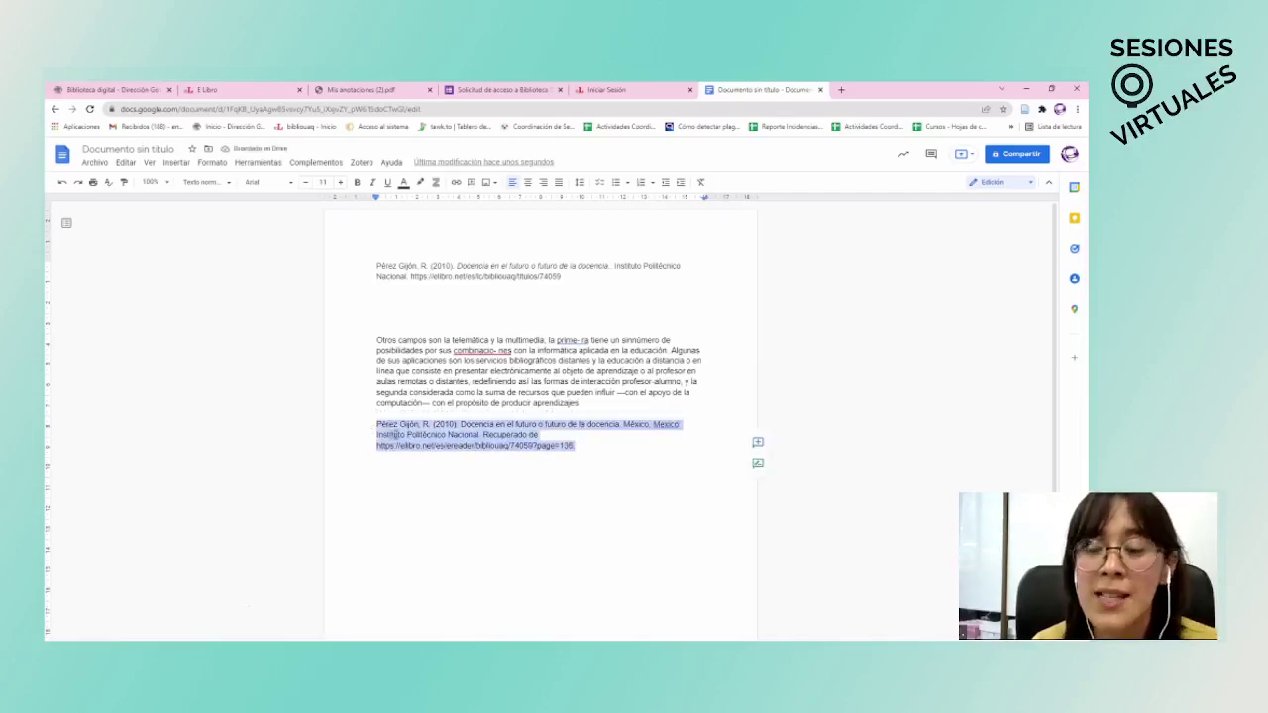
click(593, 447)
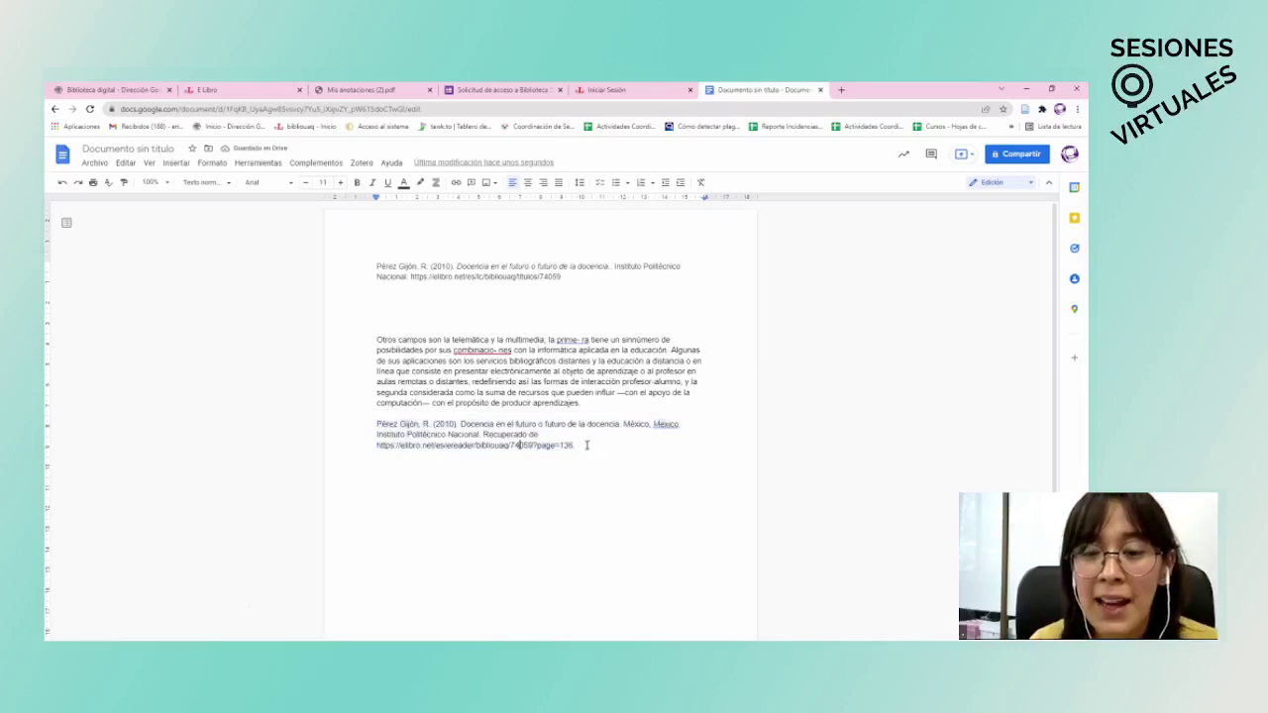
drag(582, 443, 558, 444)
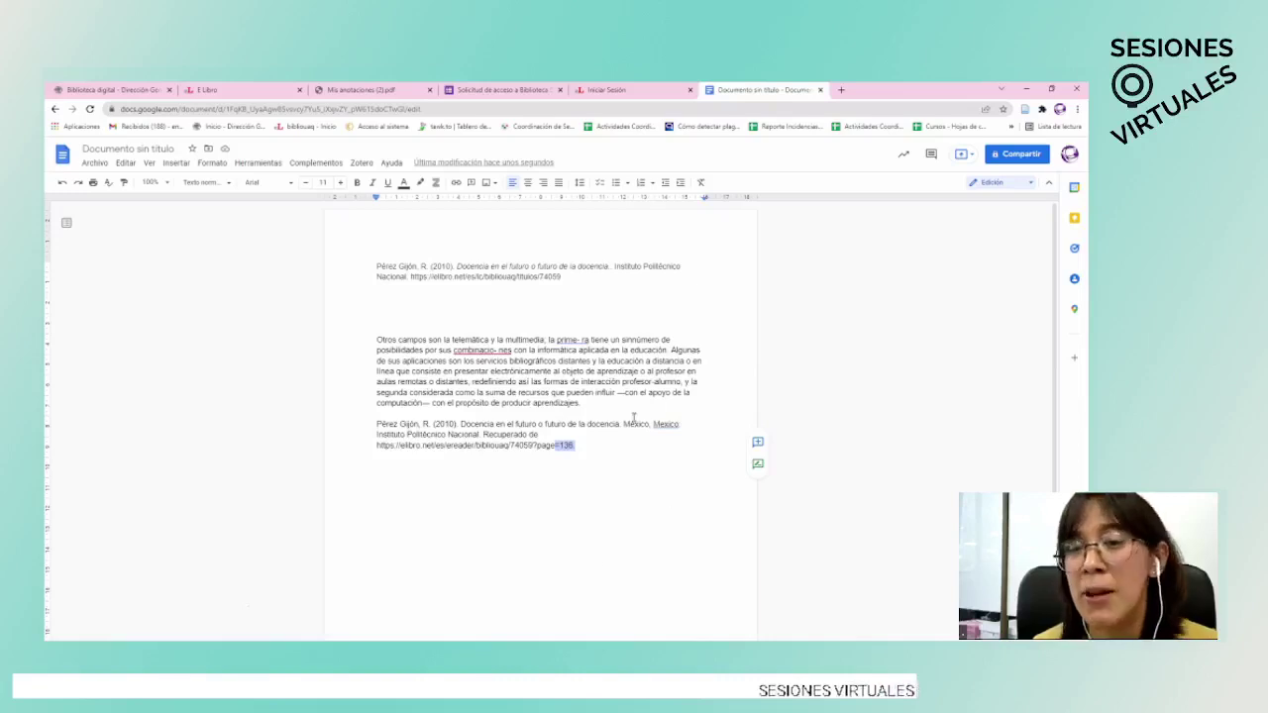
click(593, 454)
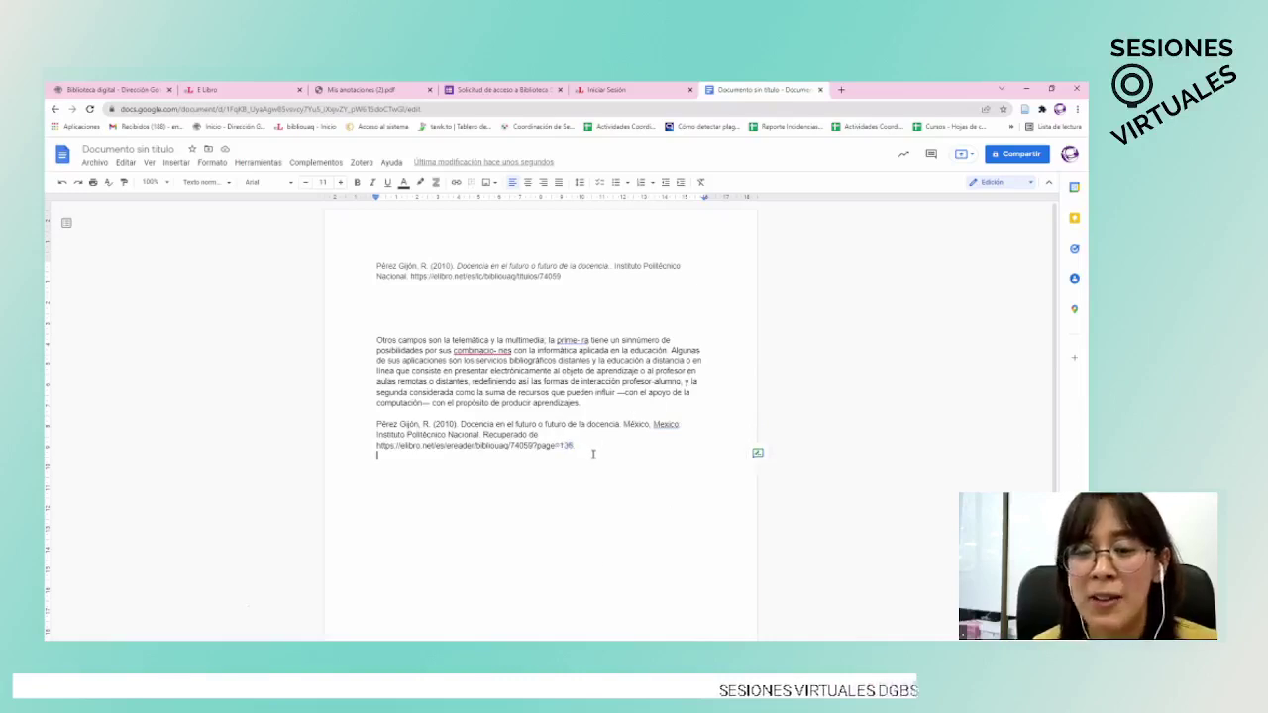
Step: Return to the book in the eLibro online reader and clear the paragraph selection
click(637, 90)
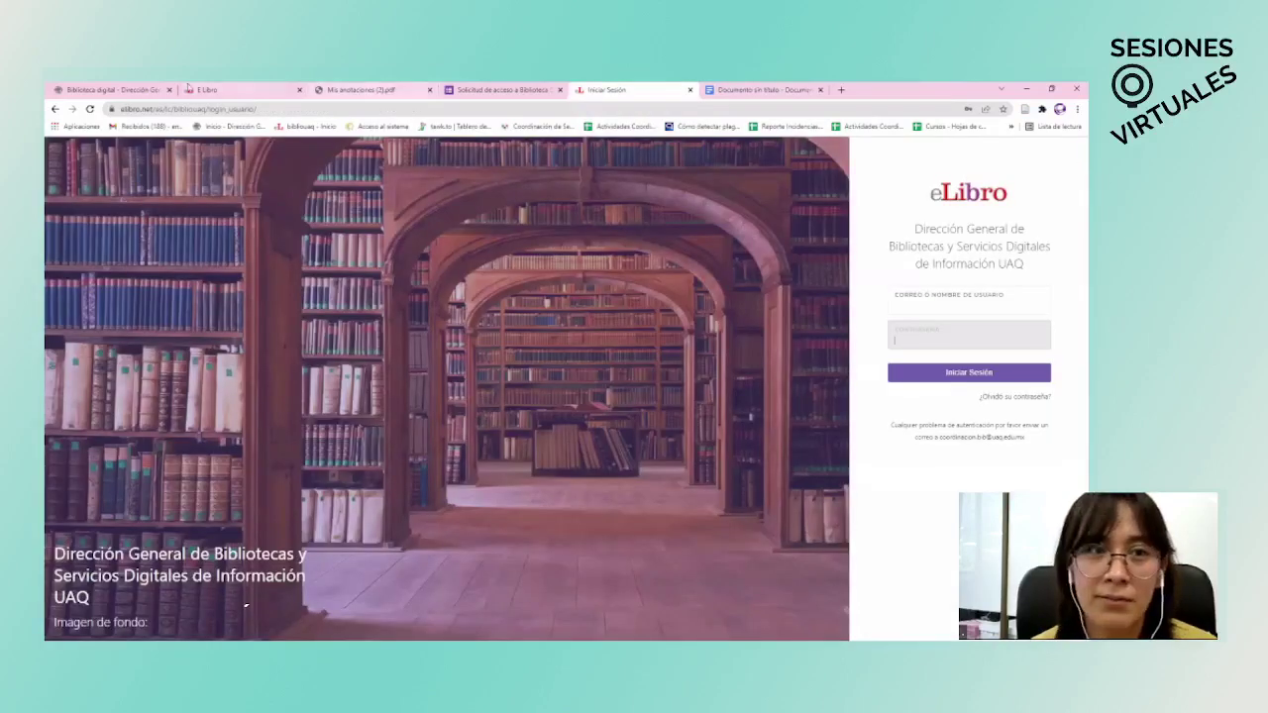
click(228, 90)
click(895, 450)
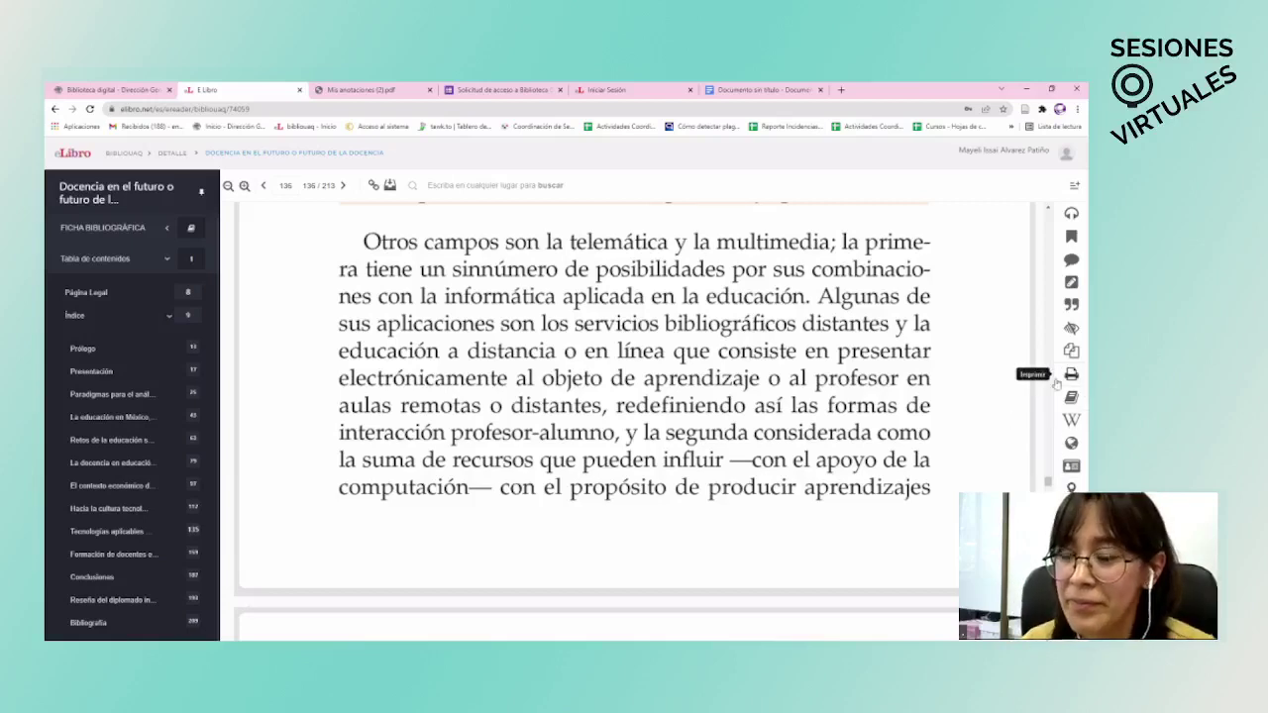
Step: Look up the word "bibliográficos" from page 136 in the dictionary and in Wikipedia, closing each result
scroll(774, 424, up, 2)
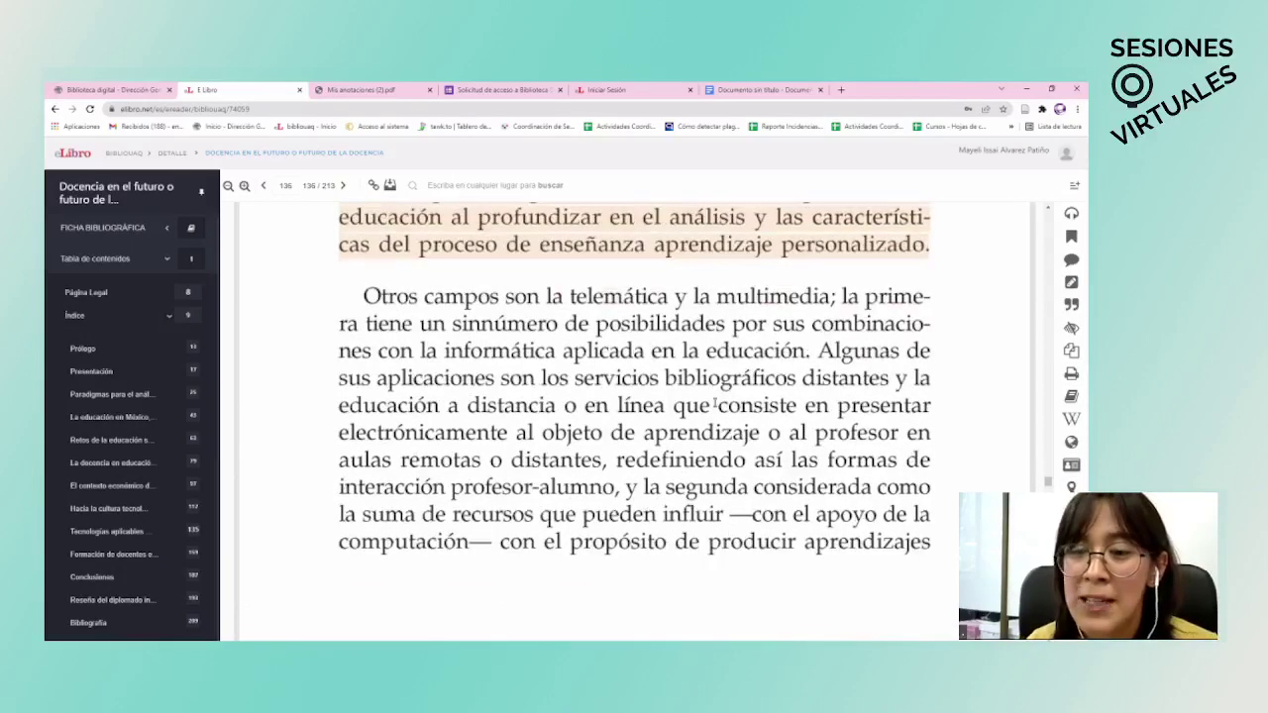
scroll(555, 353, down, 1)
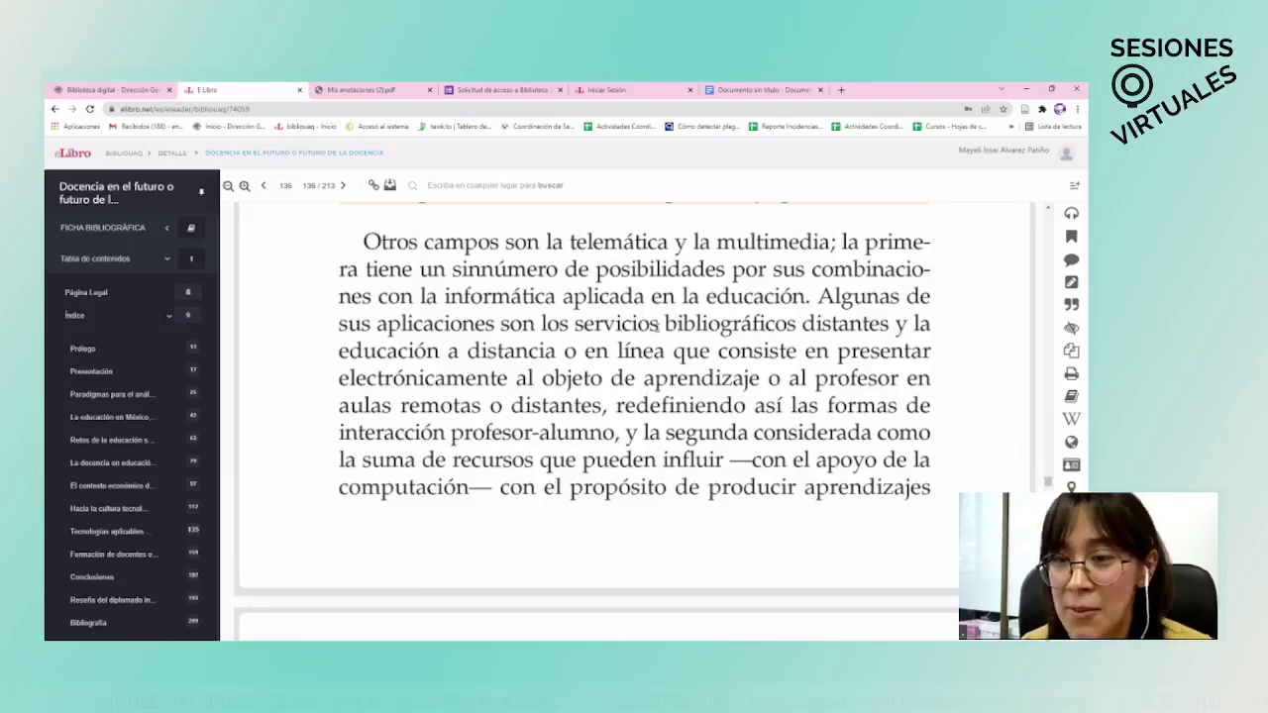
double_click(669, 325)
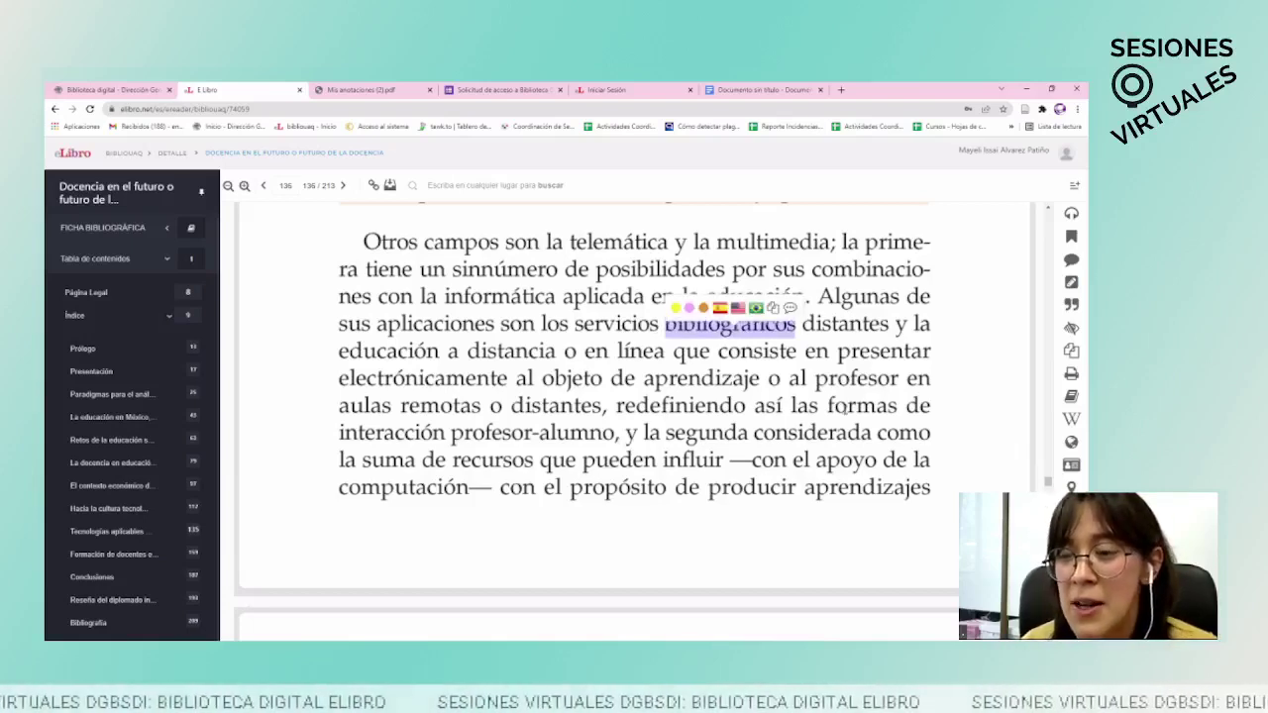
click(1071, 396)
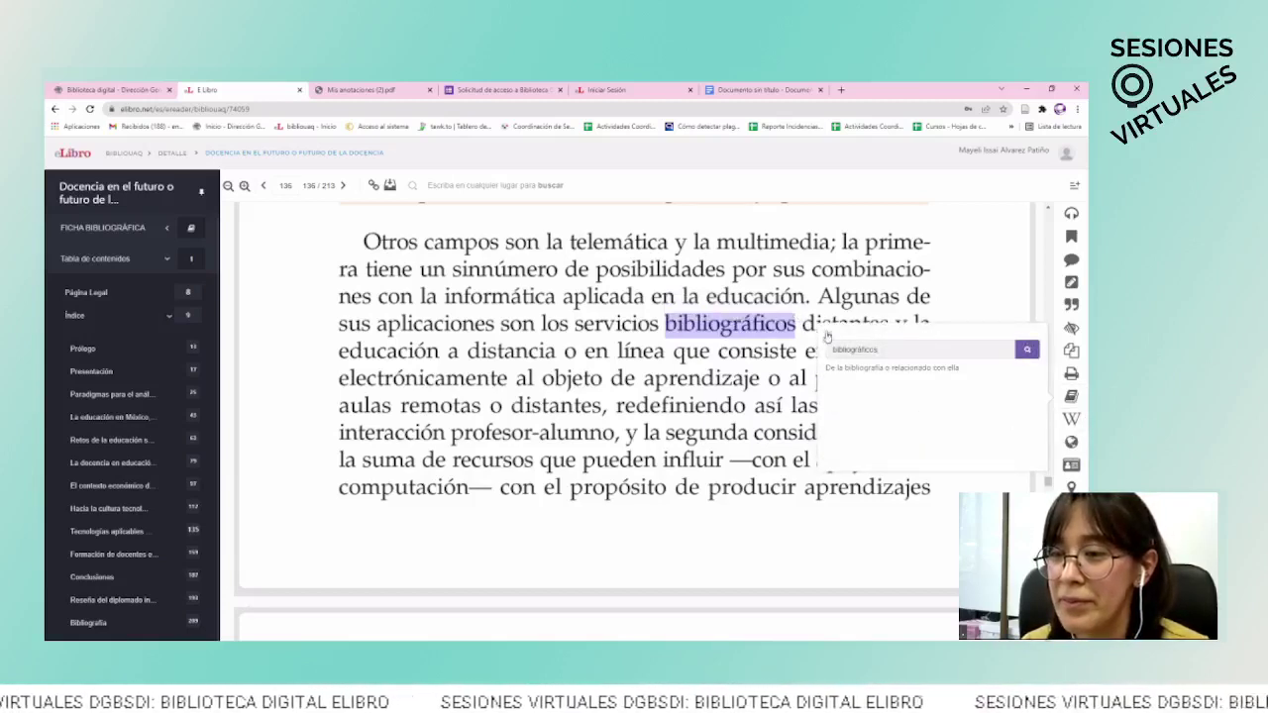
click(829, 335)
click(1071, 419)
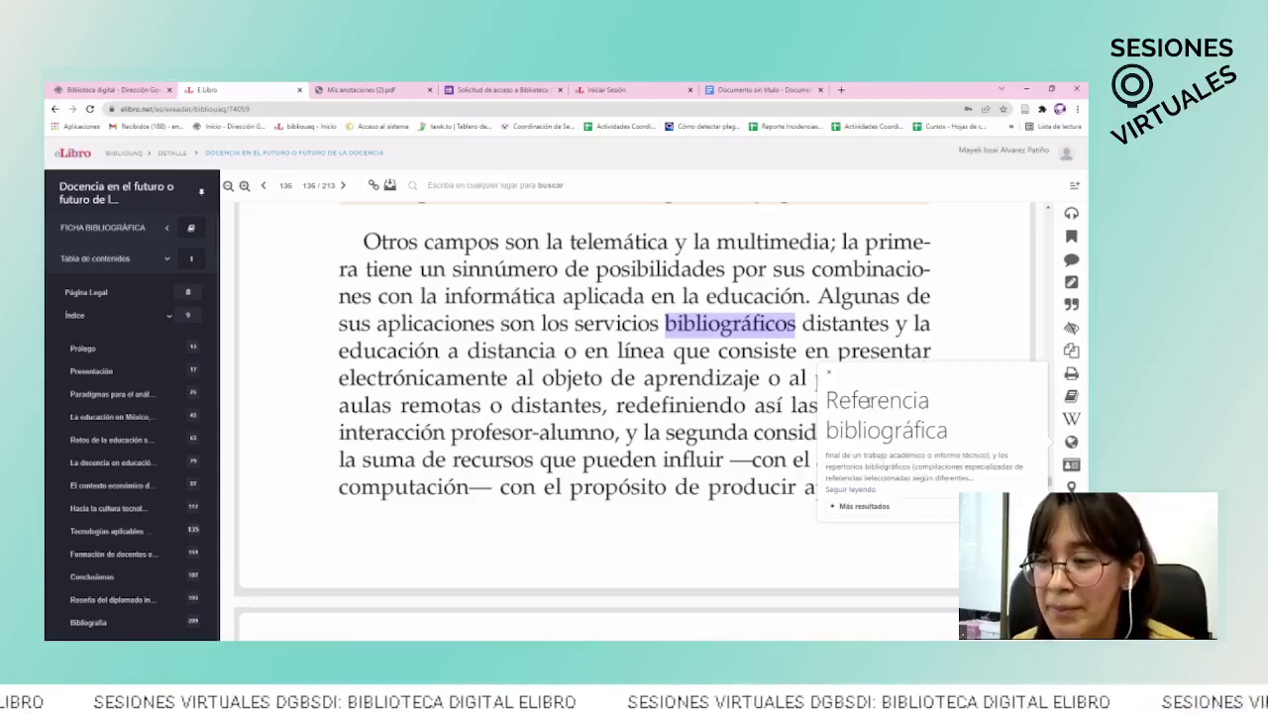
click(830, 376)
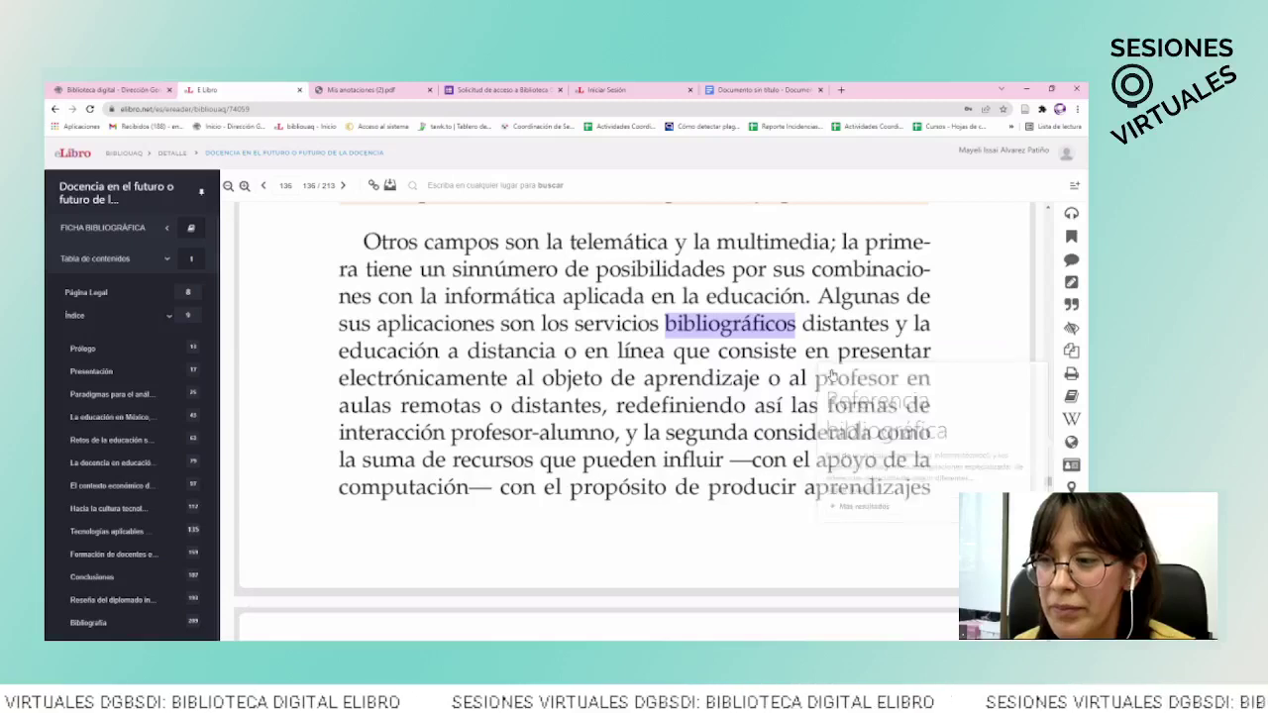
double_click(673, 434)
click(612, 433)
double_click(589, 433)
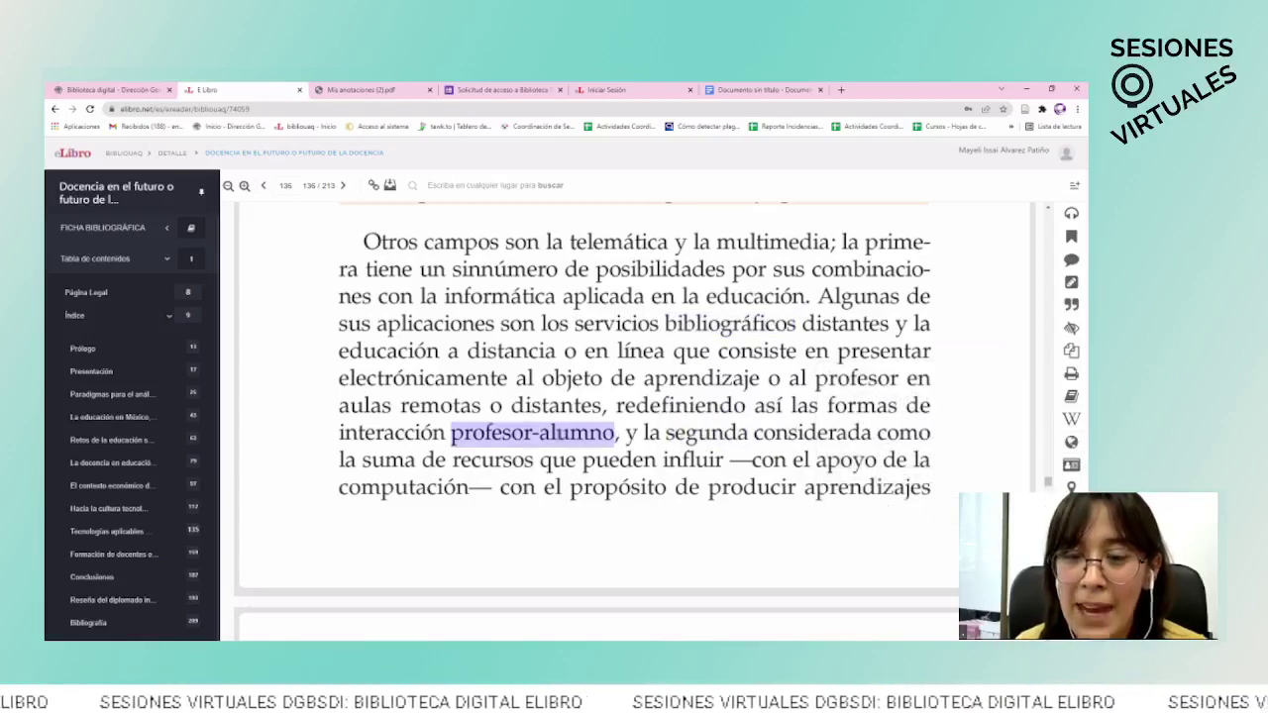
click(591, 478)
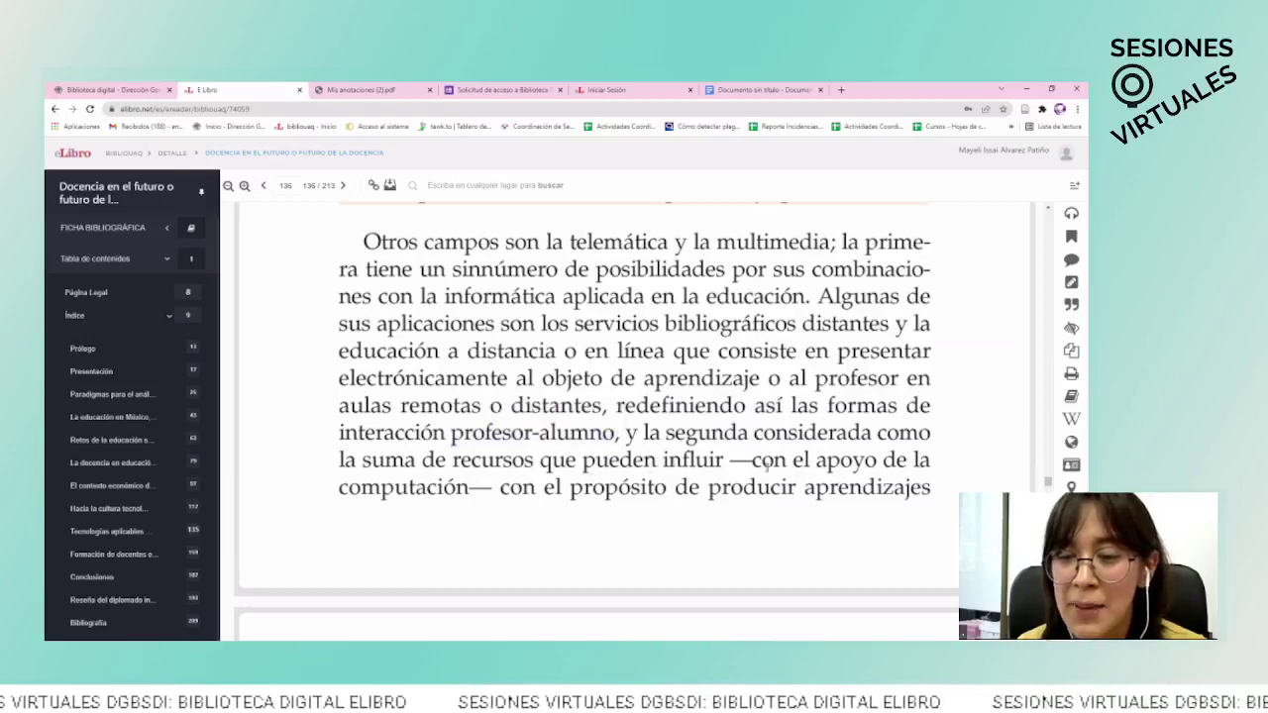
Step: Open the word "apoyo" from page 136 in the translator and set the source language to Francés
double_click(846, 462)
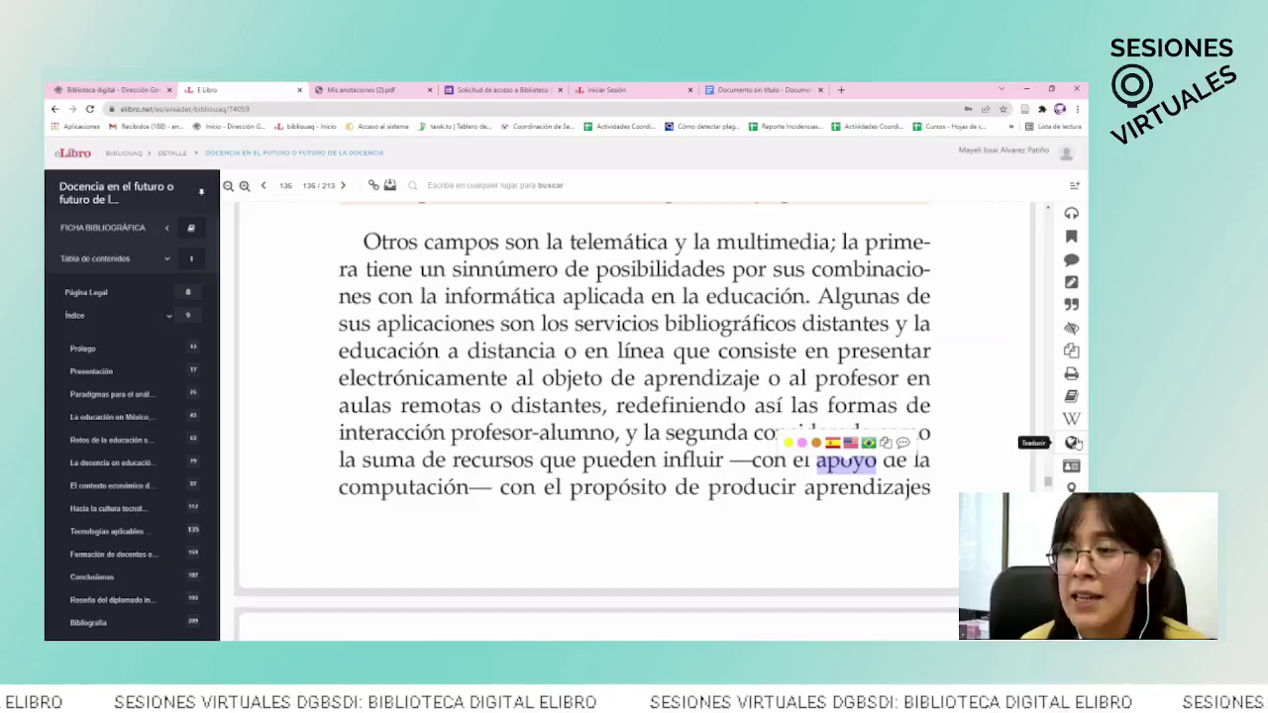
click(1074, 443)
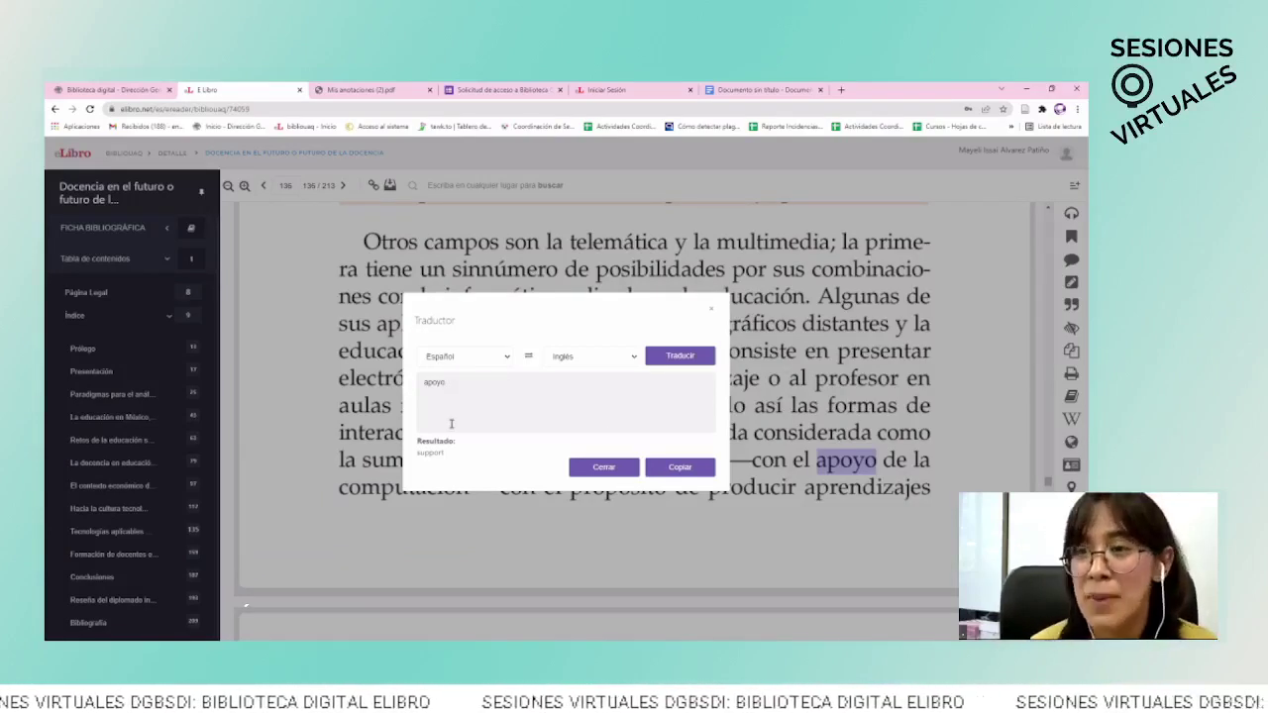
click(488, 355)
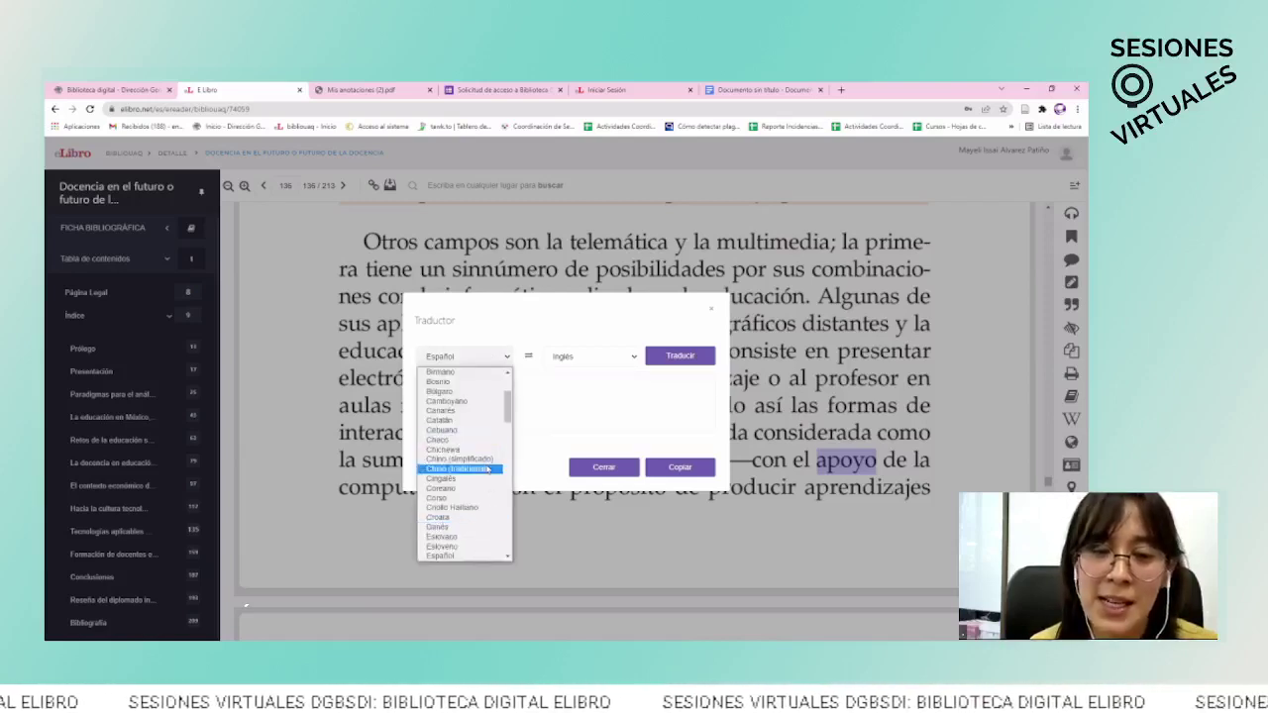
scroll(488, 469, up, 2)
scroll(487, 470, down, 4)
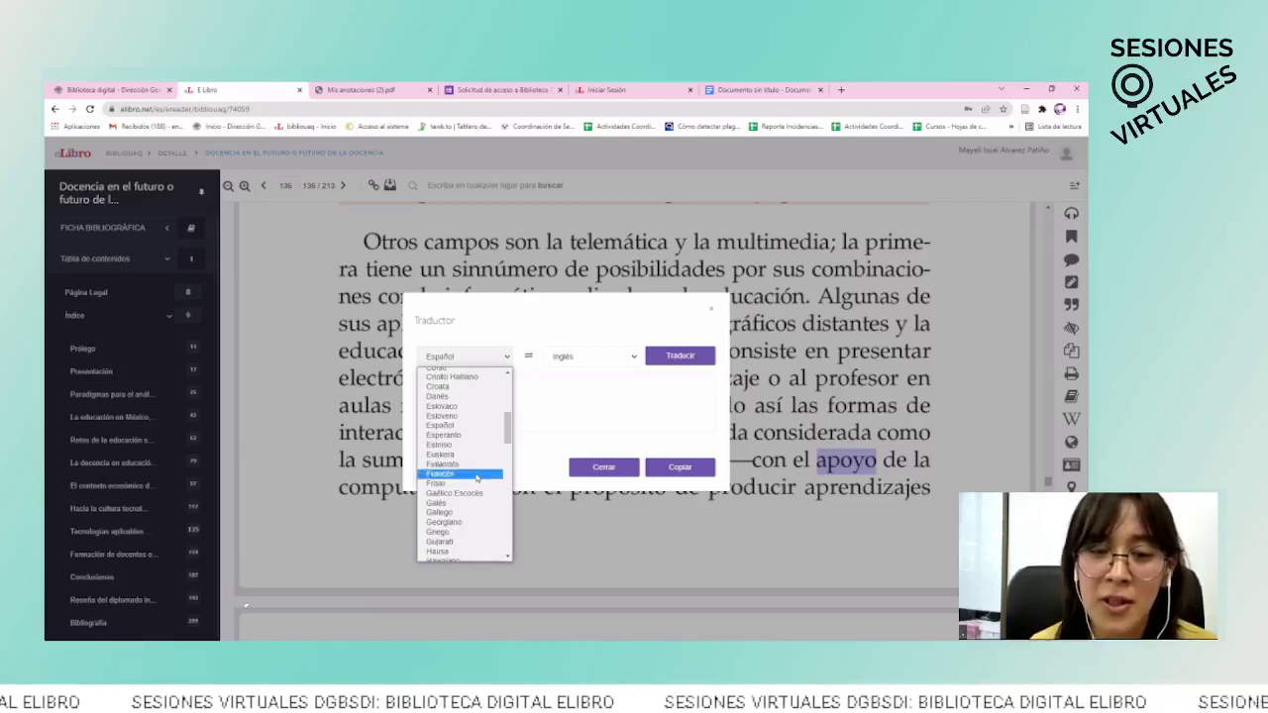
click(477, 478)
Step: Translate "apoyo" with Inglés kept as the target language, copy the result and close the translator
click(619, 357)
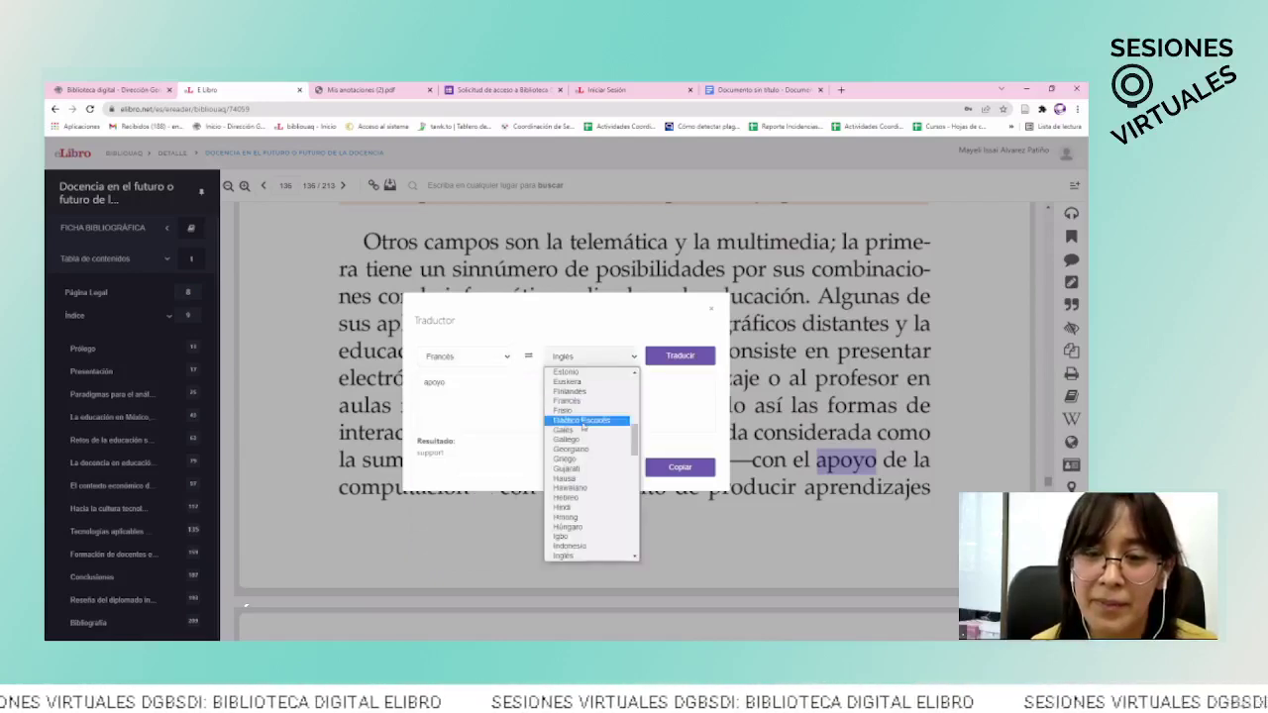
click(503, 402)
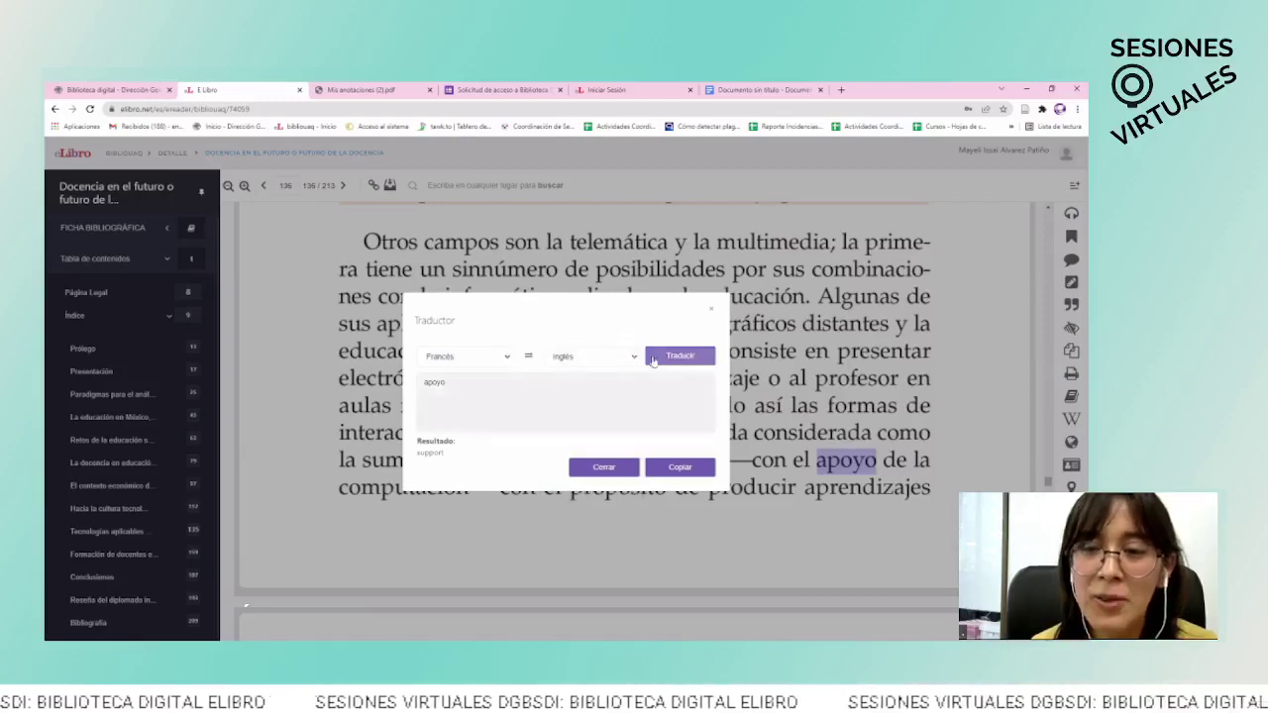
click(680, 356)
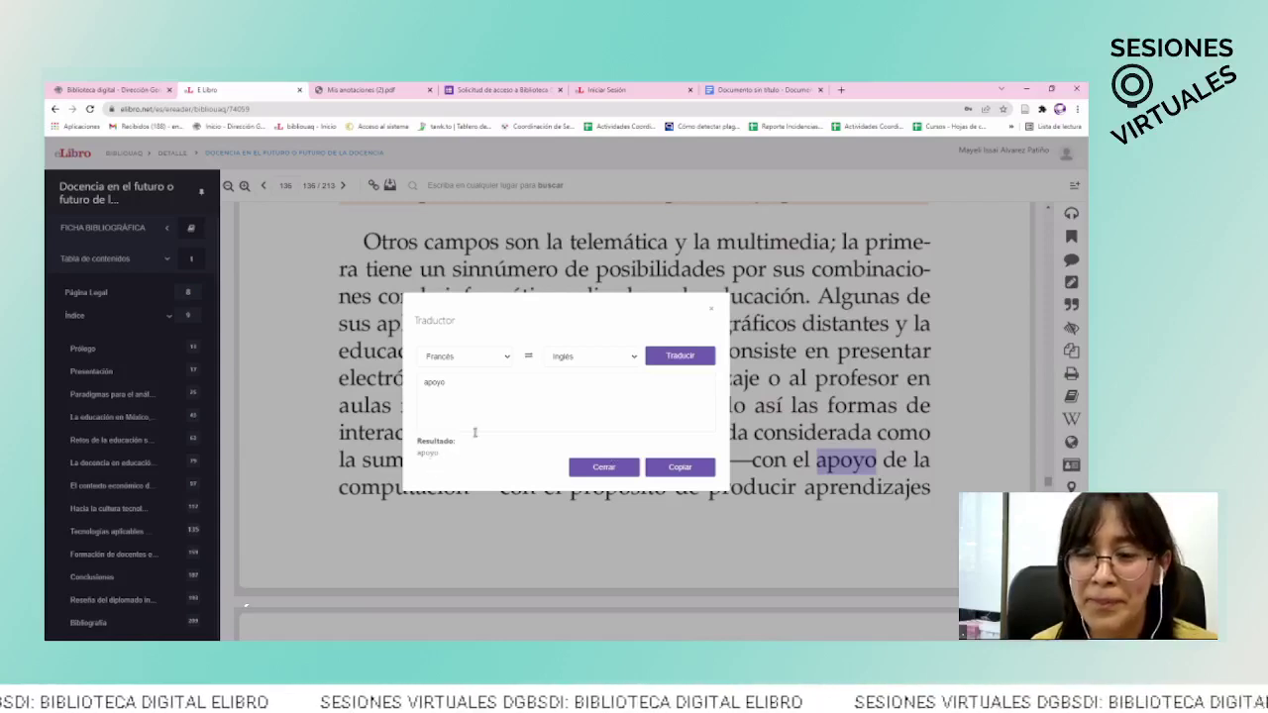
click(678, 468)
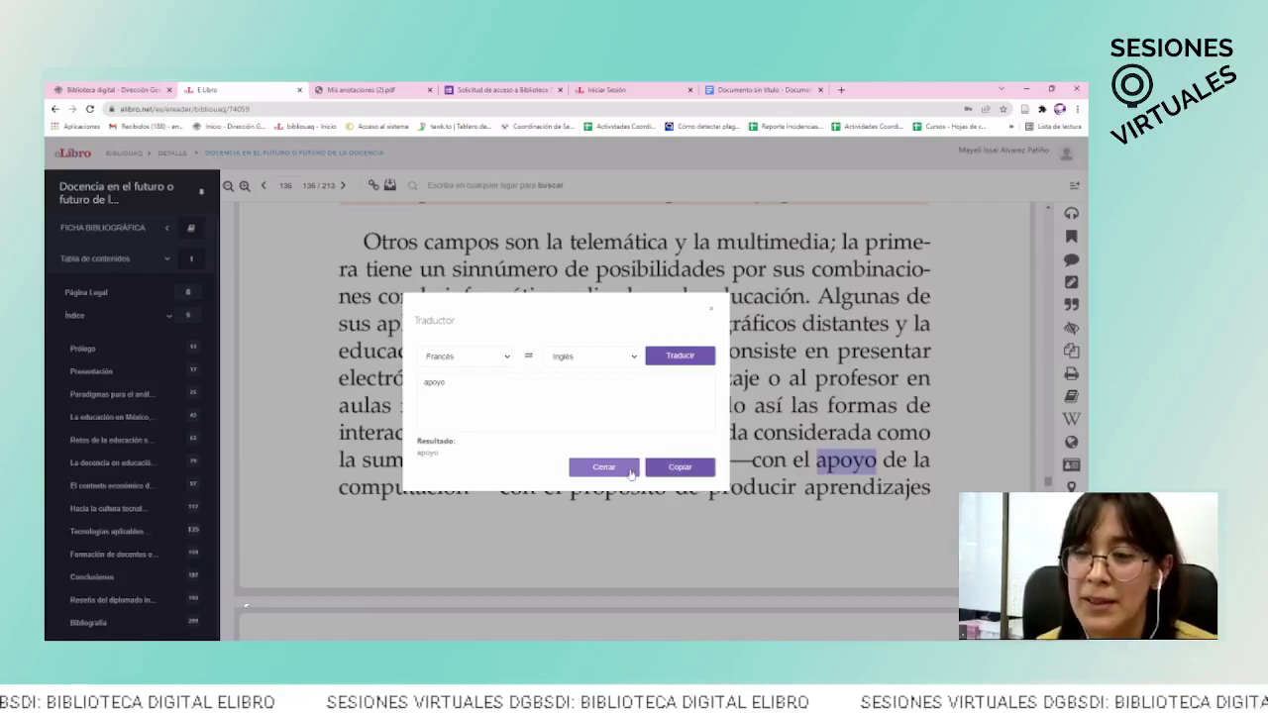
click(631, 472)
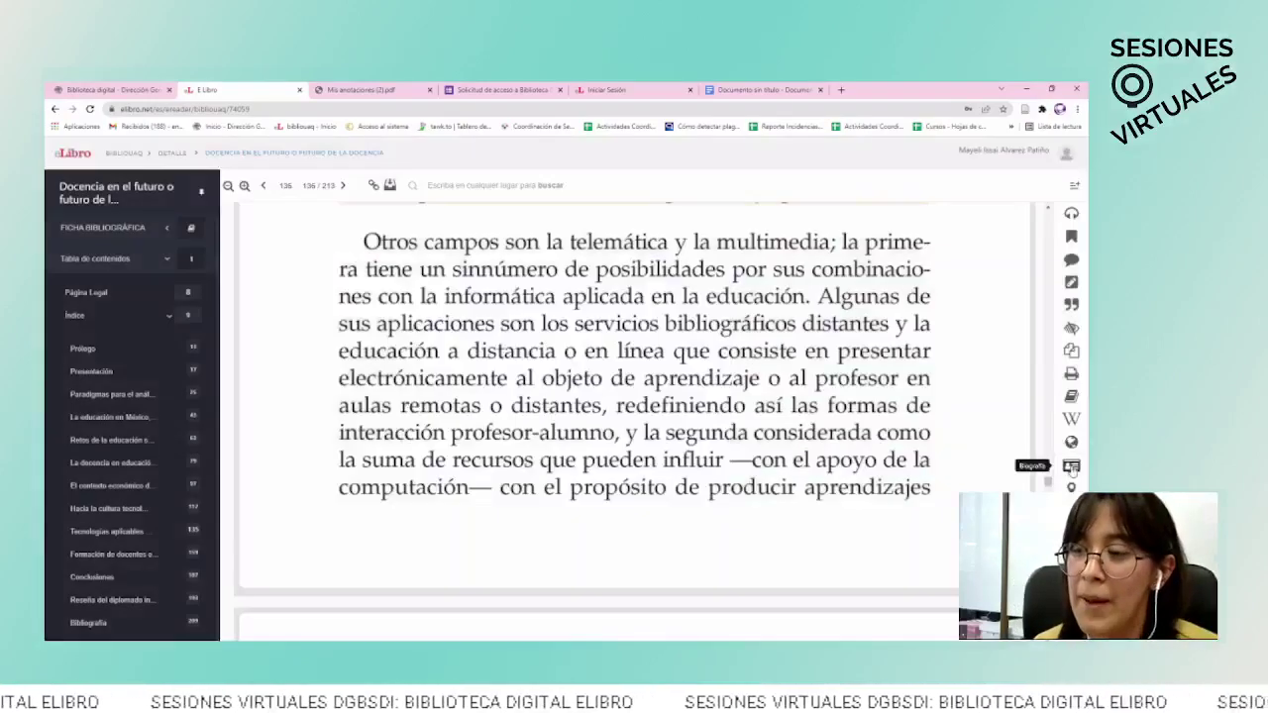
Step: Open the Biografías y Vidas encyclopedia from the reader, look over its search page and close it
click(1071, 467)
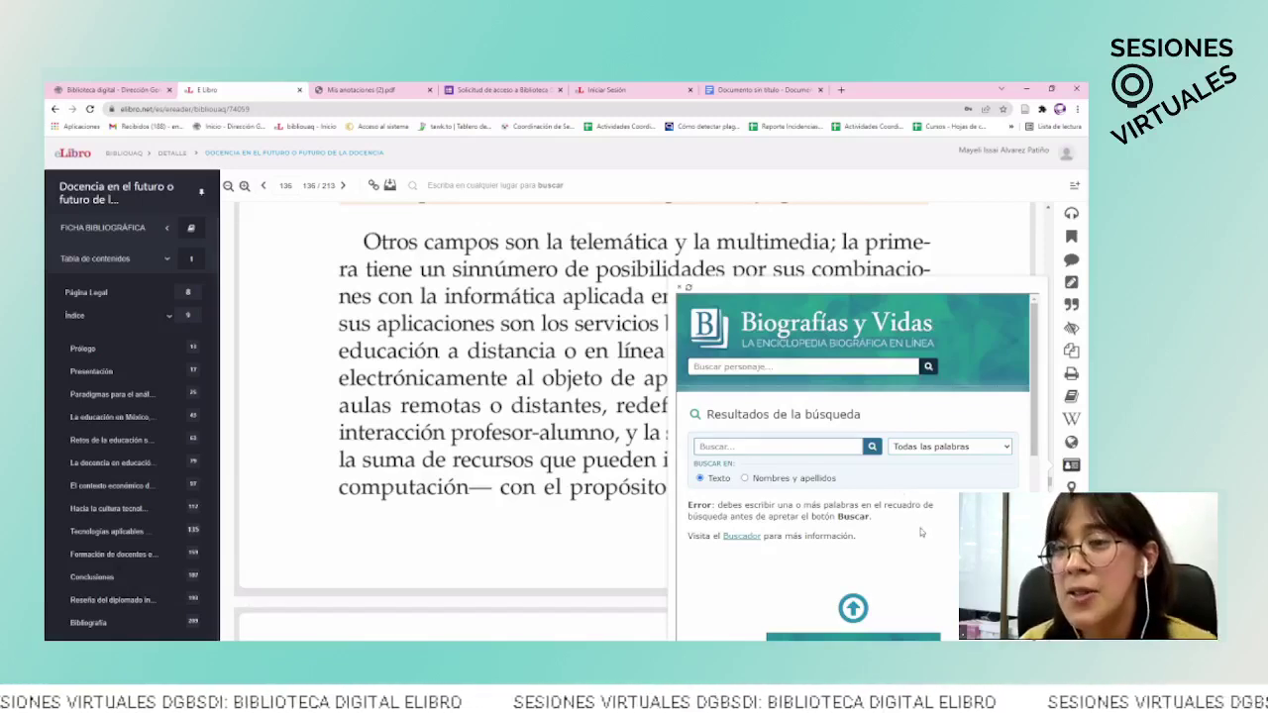
scroll(921, 528, down, 1)
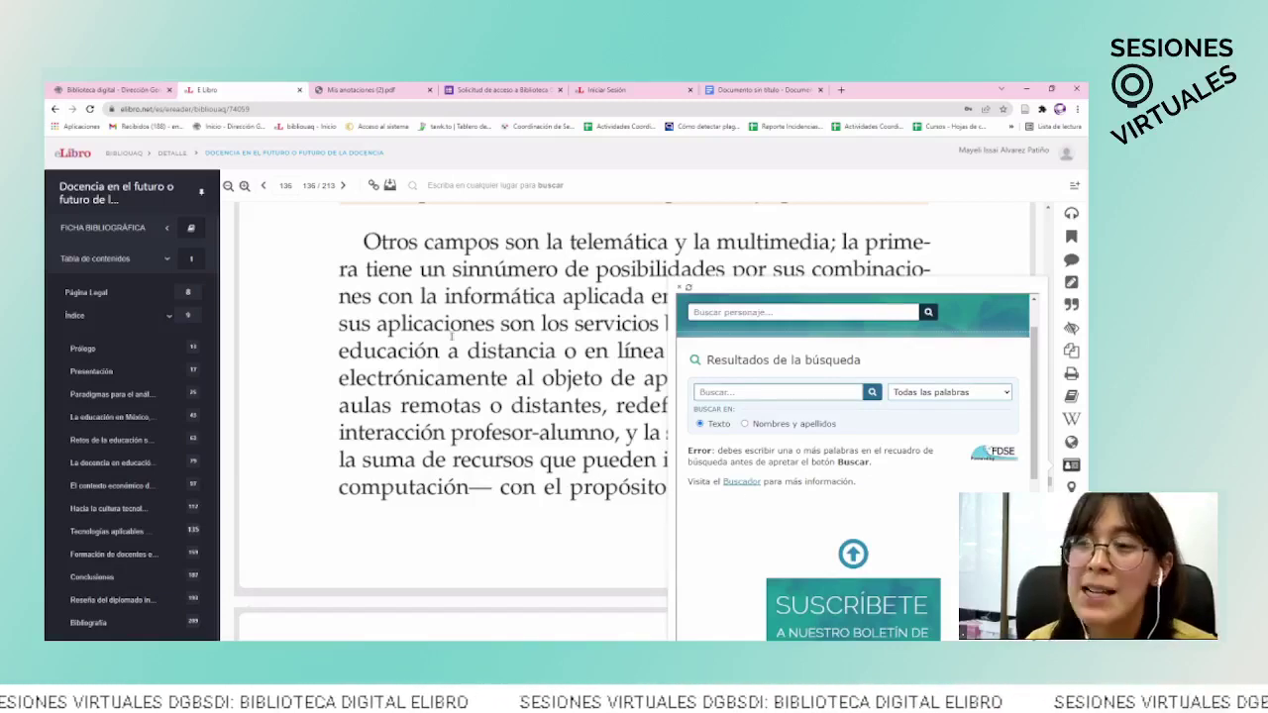
scroll(847, 494, up, 1)
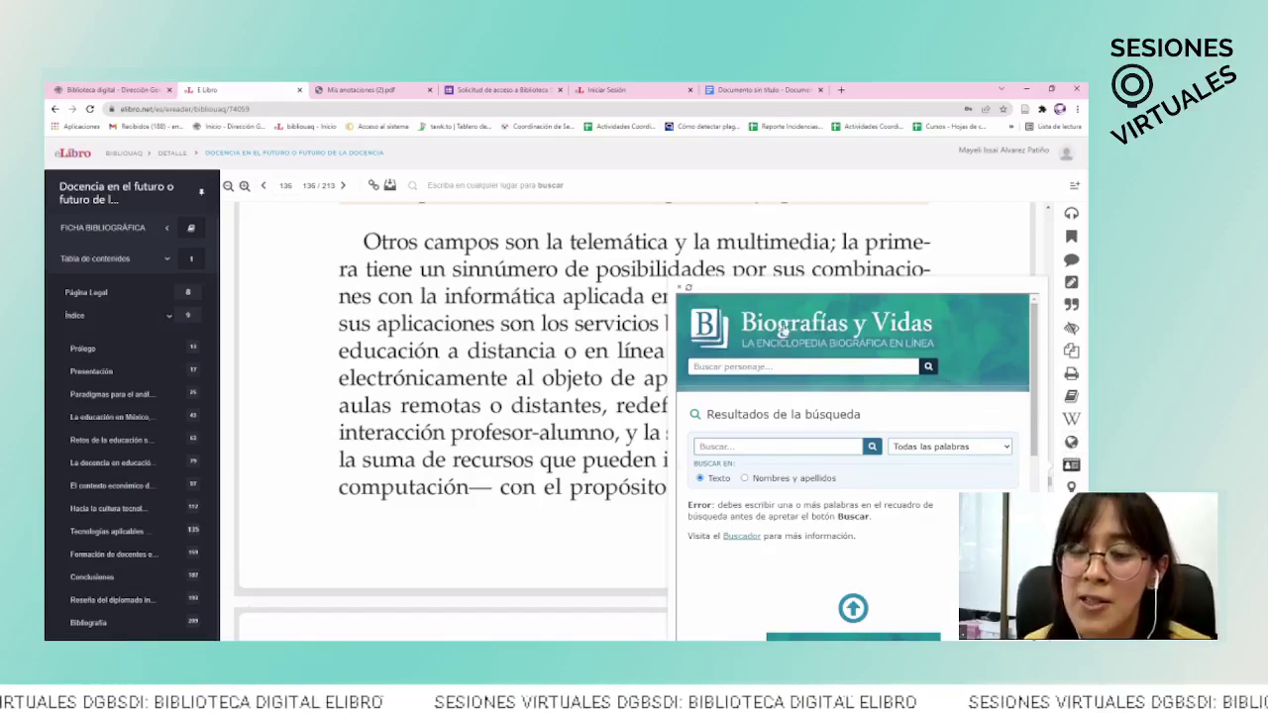
click(680, 287)
Step: Go forward to page 138 of the book and view the Google Maps location search, closing it again
scroll(674, 443, down, 1)
scroll(673, 443, down, 10)
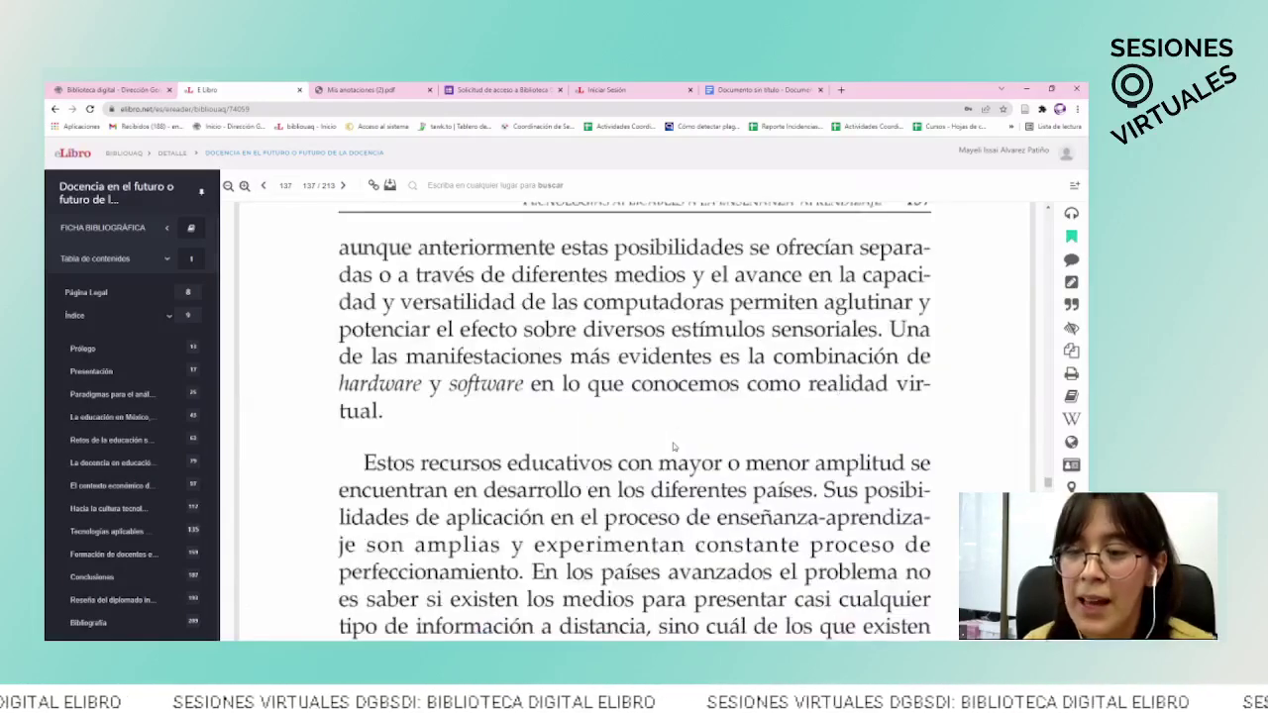
scroll(722, 438, down, 3)
scroll(957, 445, up, 2)
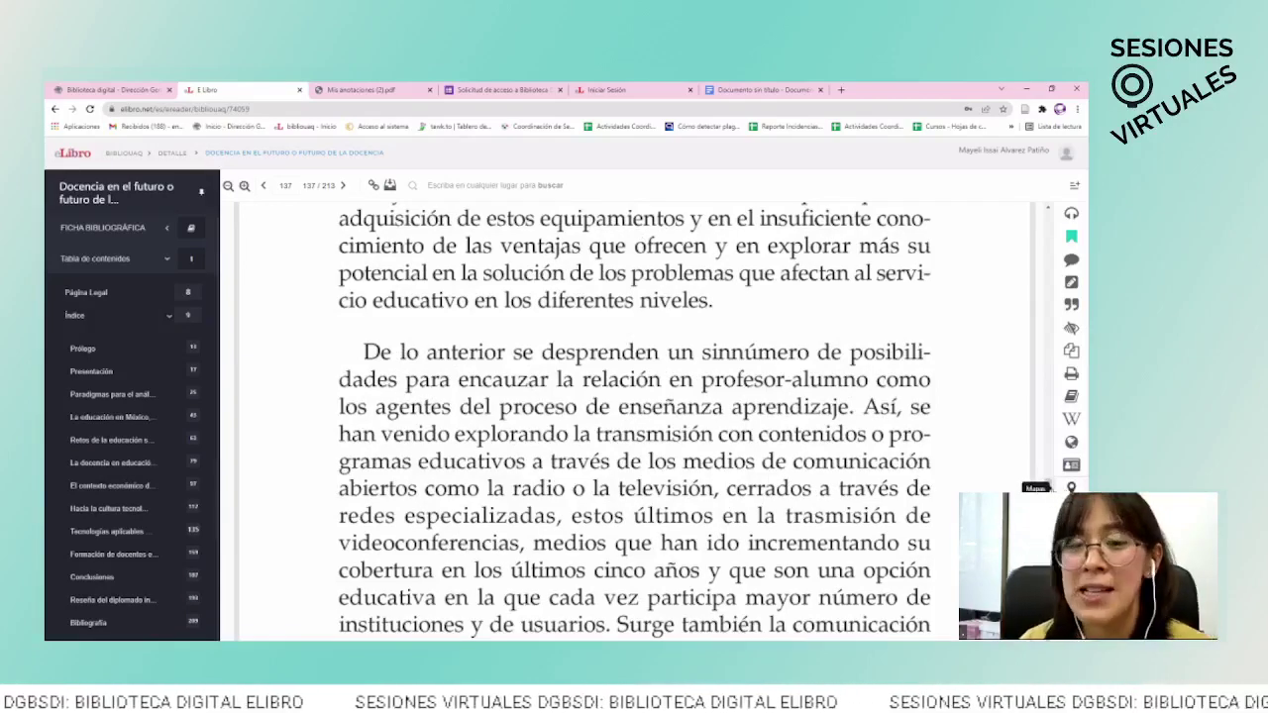
scroll(1048, 486, down, 5)
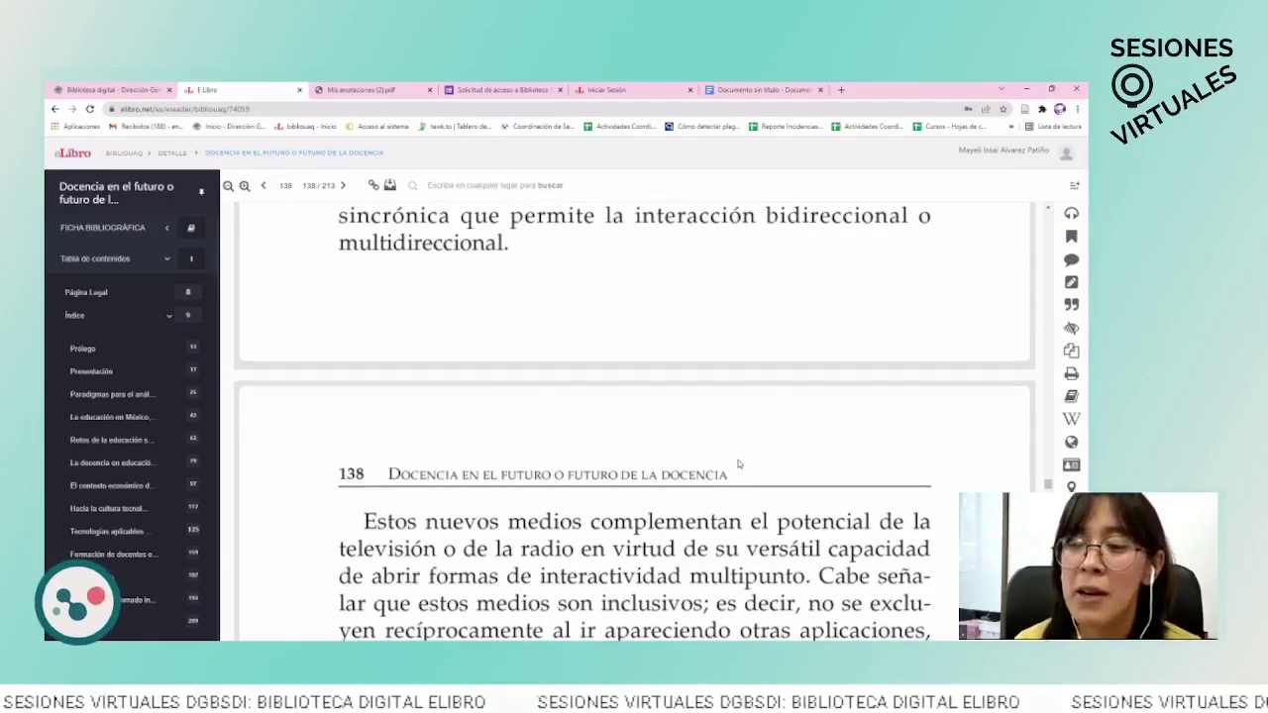
scroll(738, 460, down, 3)
scroll(774, 465, down, 3)
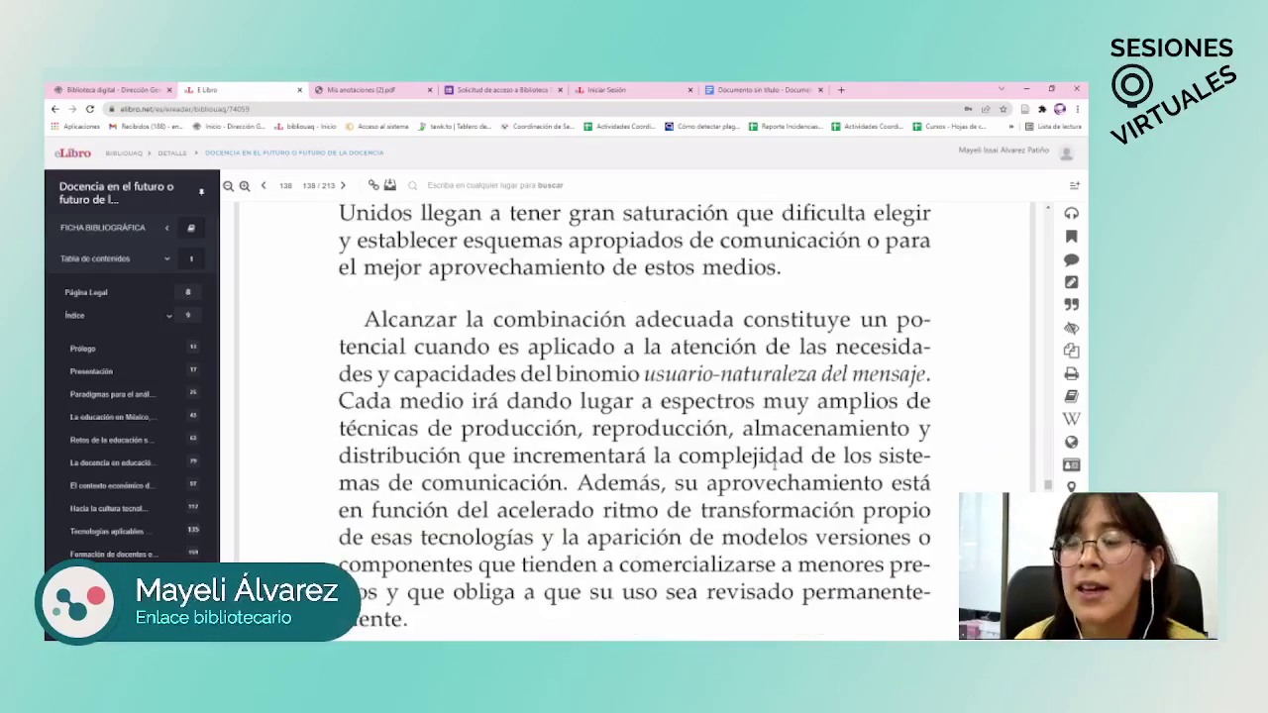
scroll(844, 422, down, 4)
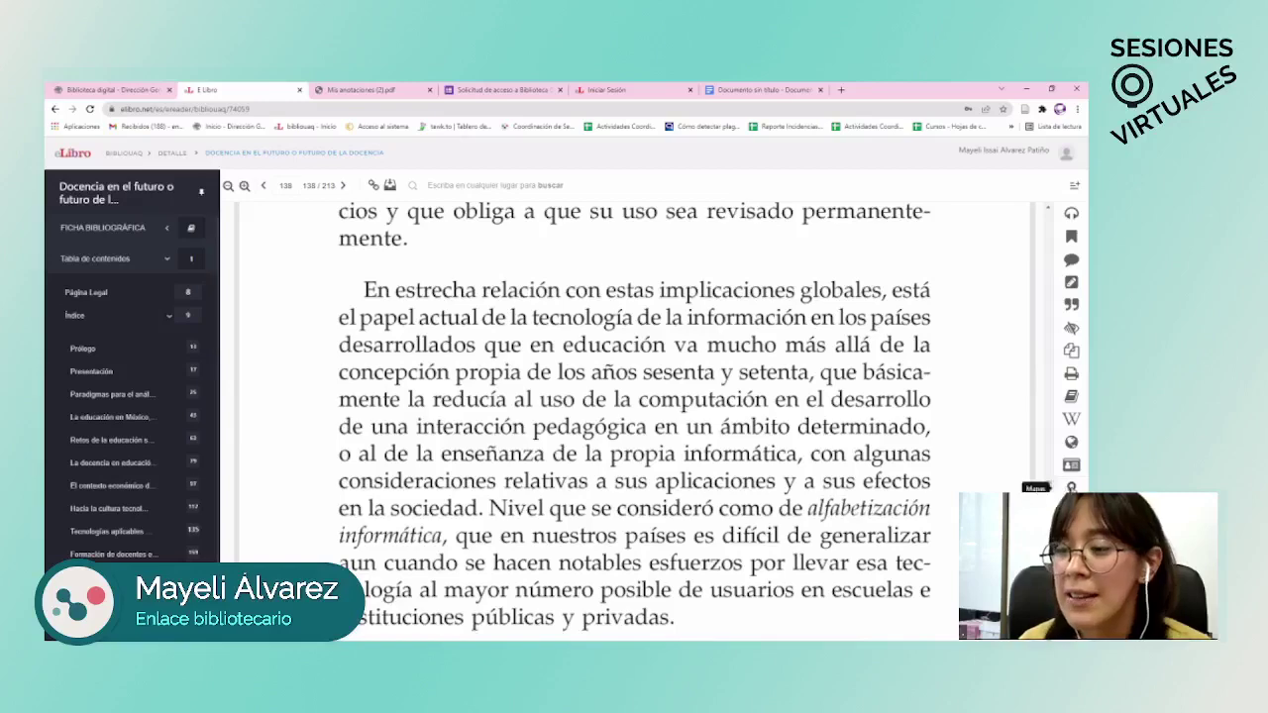
click(1071, 486)
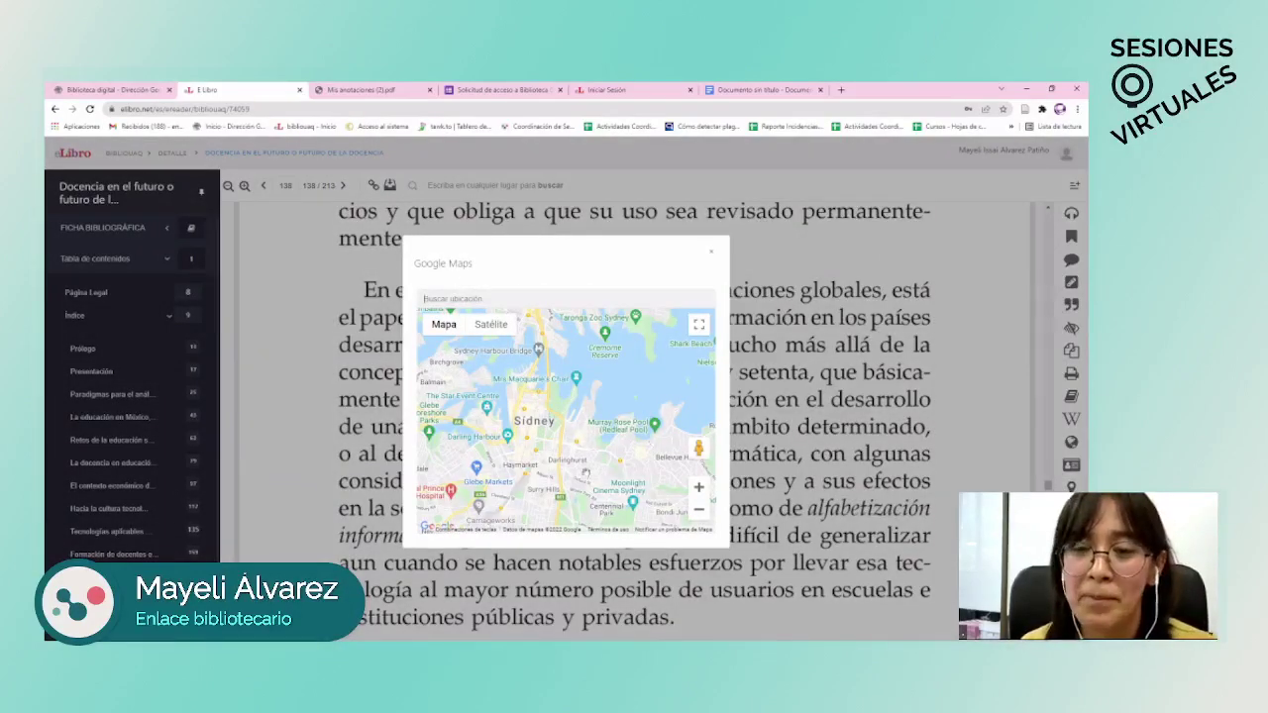
click(710, 251)
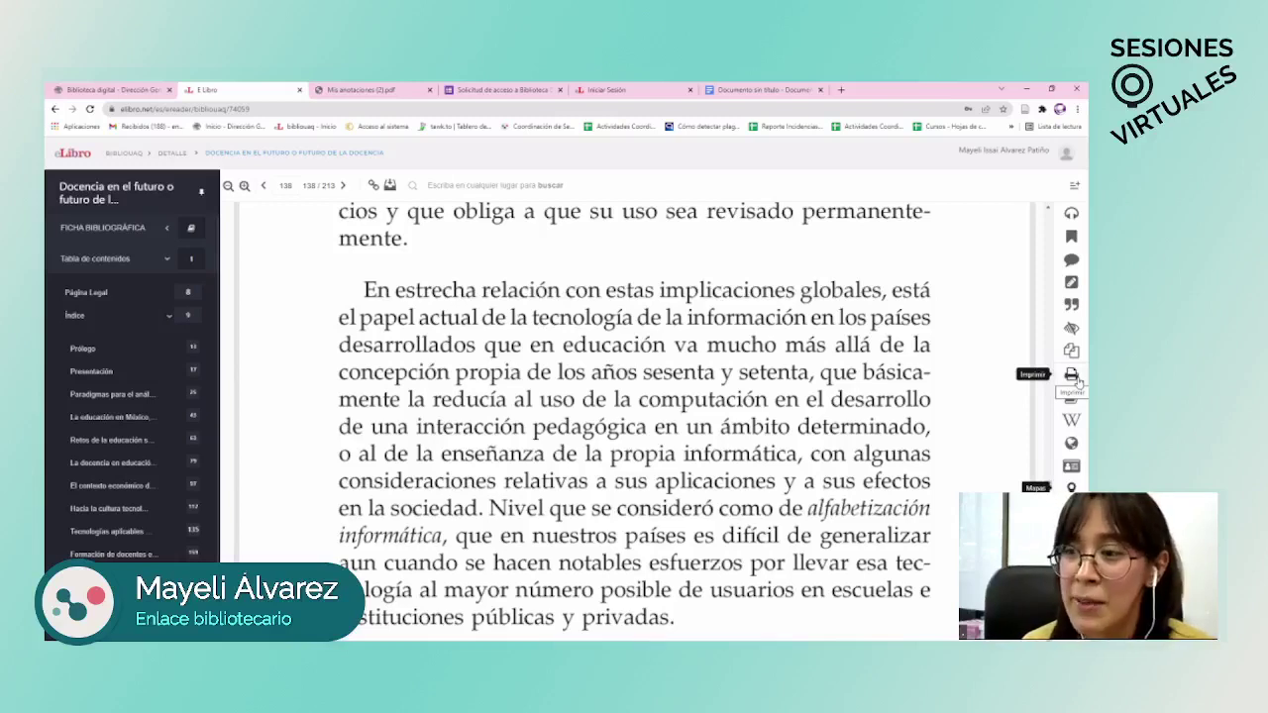
Step: Review the PDF print options for pages 138 to 157, keep APA 7 as the citation format, and close them without printing
click(1072, 374)
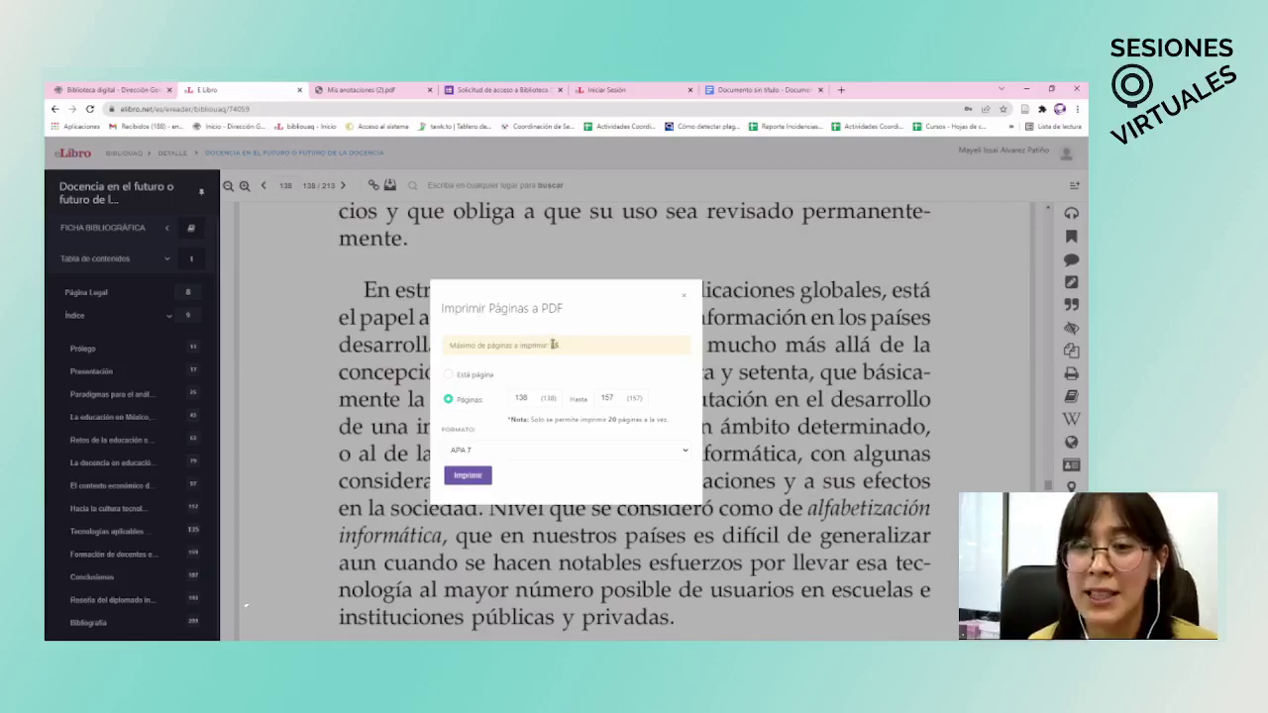
click(516, 452)
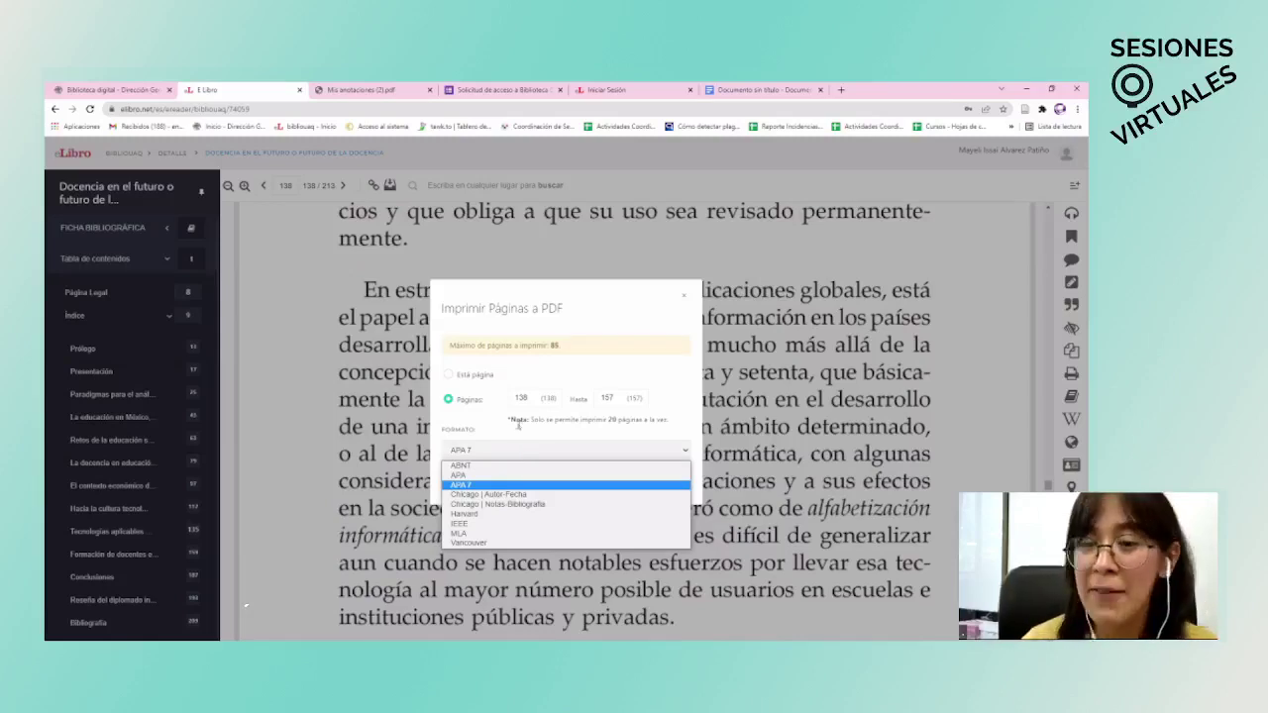
click(570, 485)
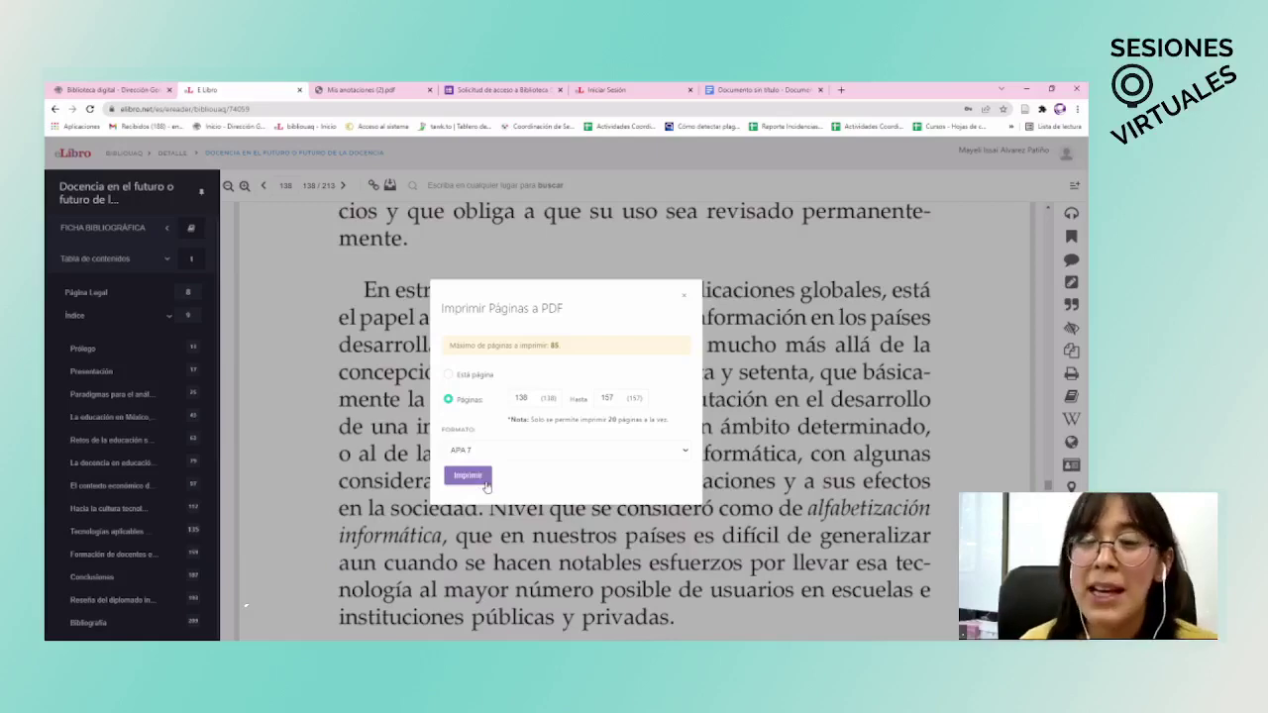
click(686, 299)
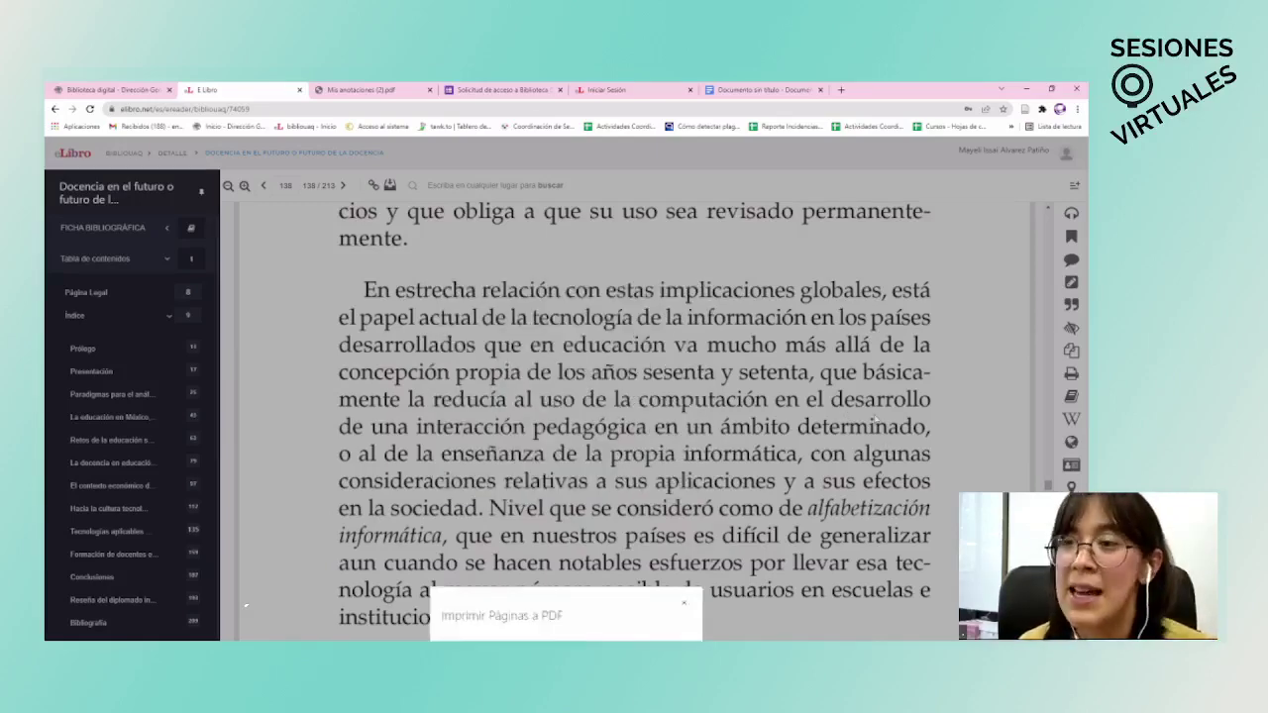
Step: Display the direct link to page 138 of the book and close the link window
scroll(858, 284, up, 3)
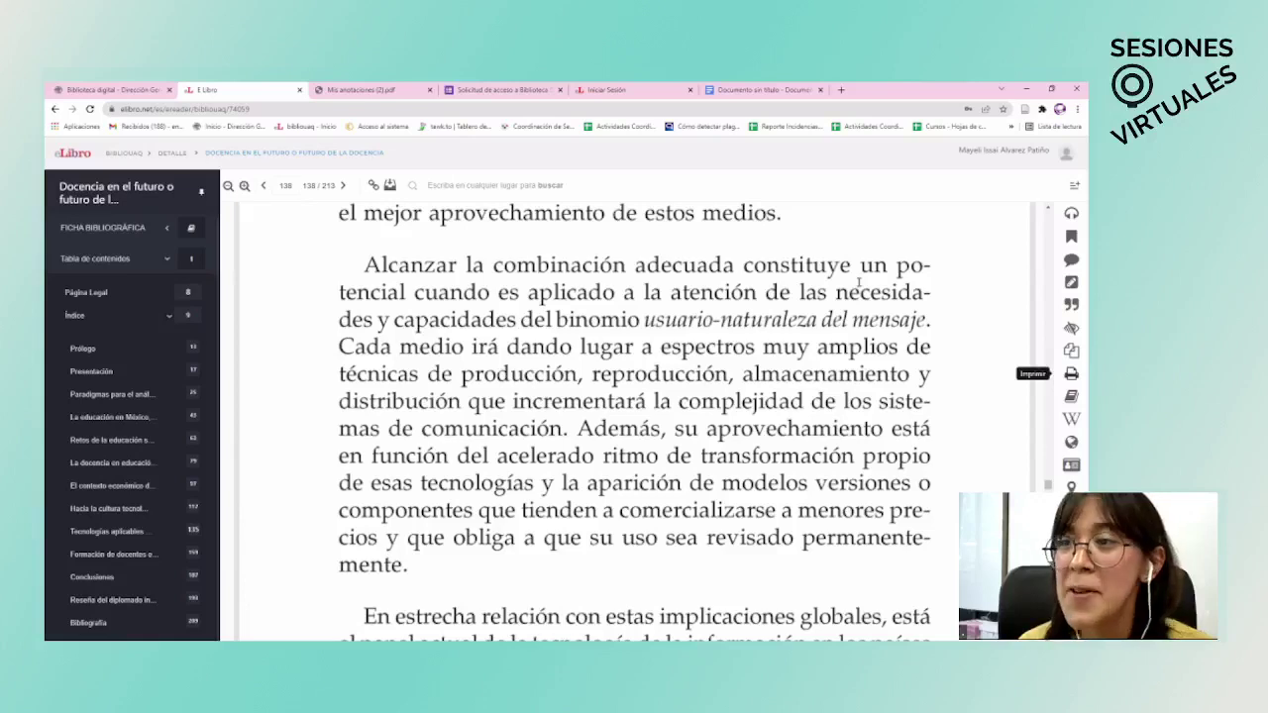
scroll(993, 169, down, 1)
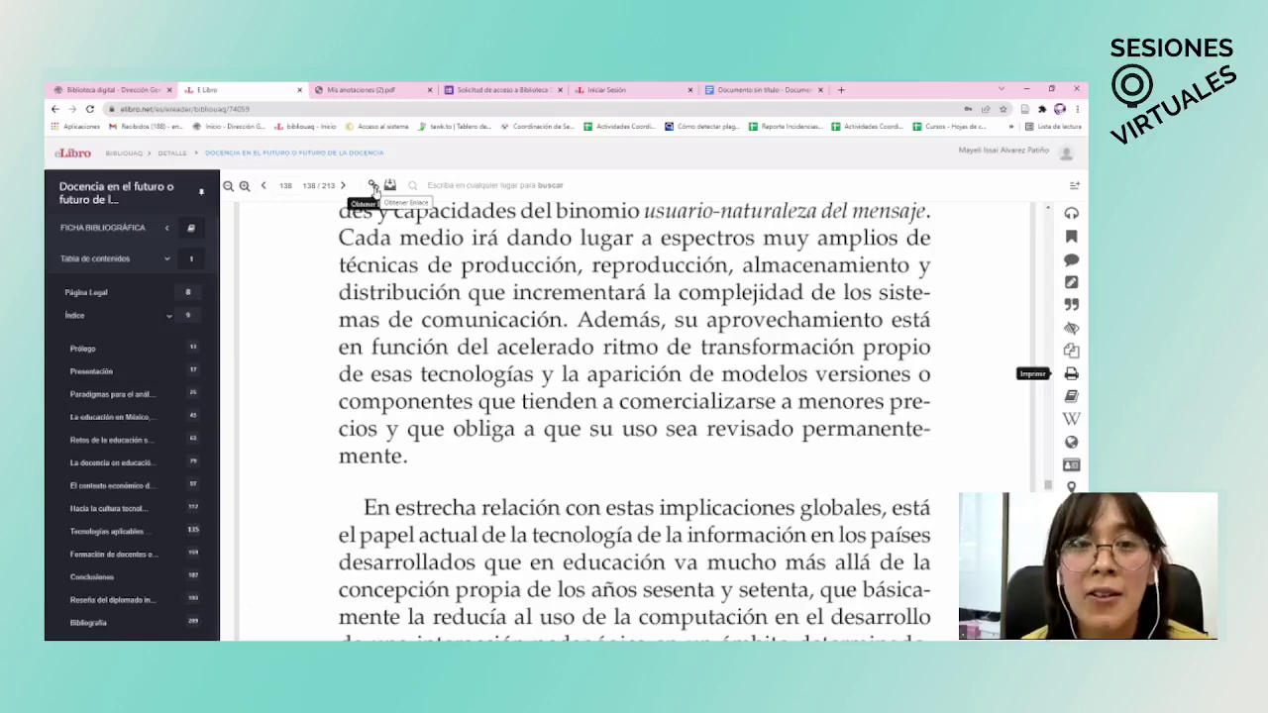
click(376, 189)
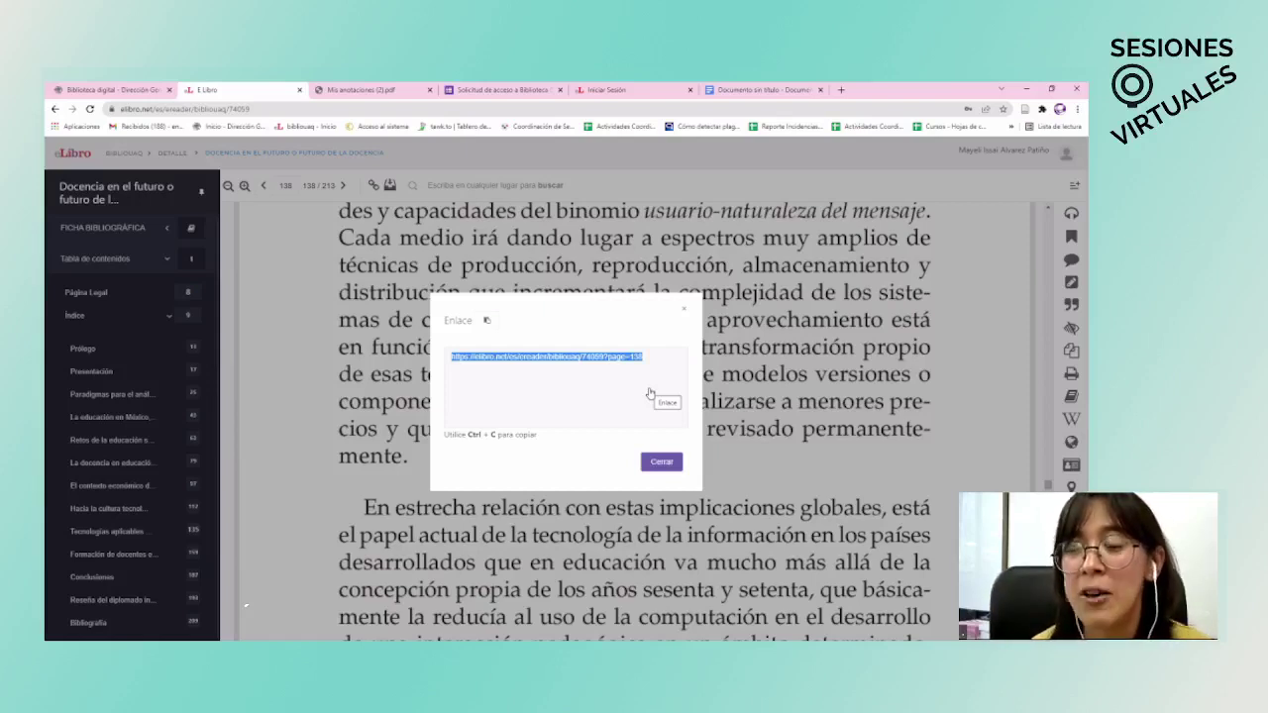
click(660, 464)
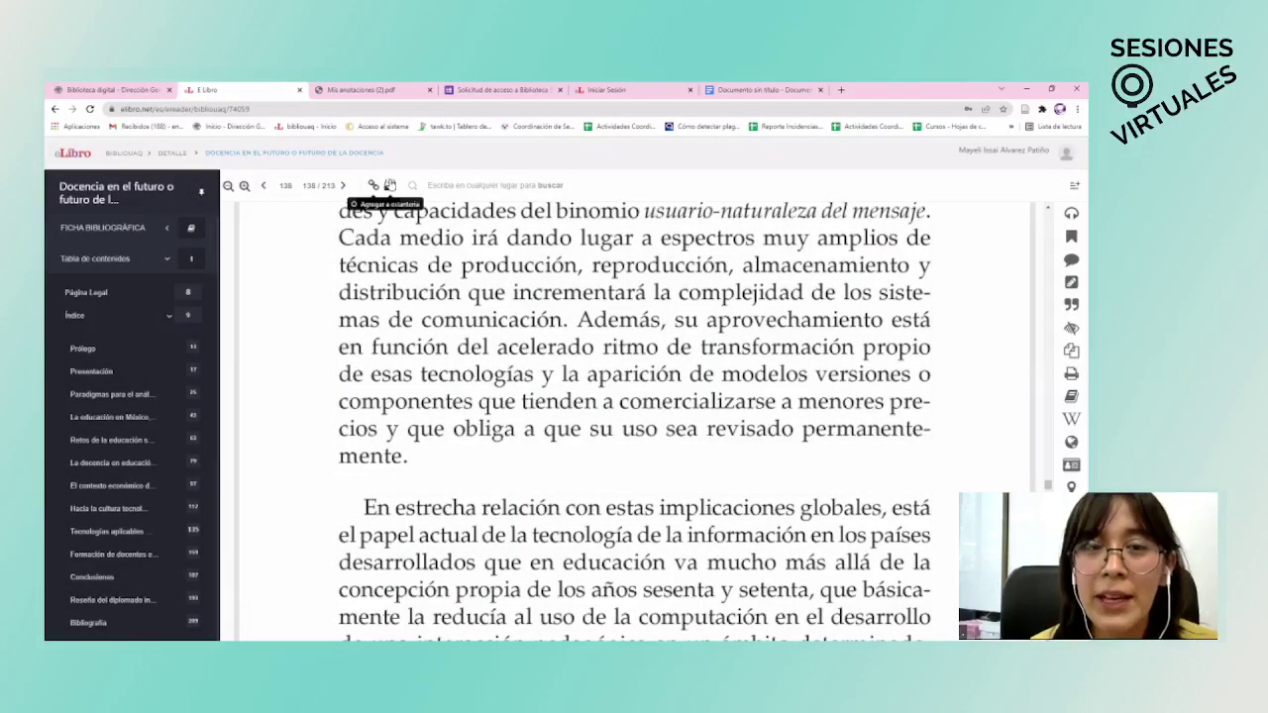